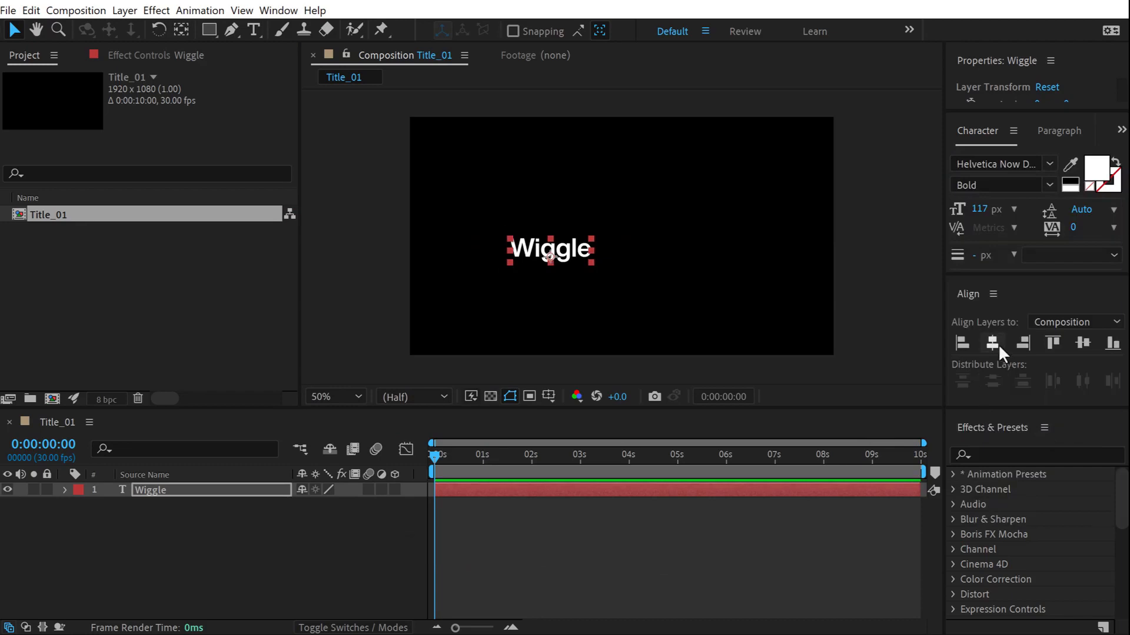
# Enlarge the Wiggle text to 201 px and centre it vertically, viewed at 100%.
pyautogui.moveTo(980, 209); pyautogui.dragTo(1059, 209)
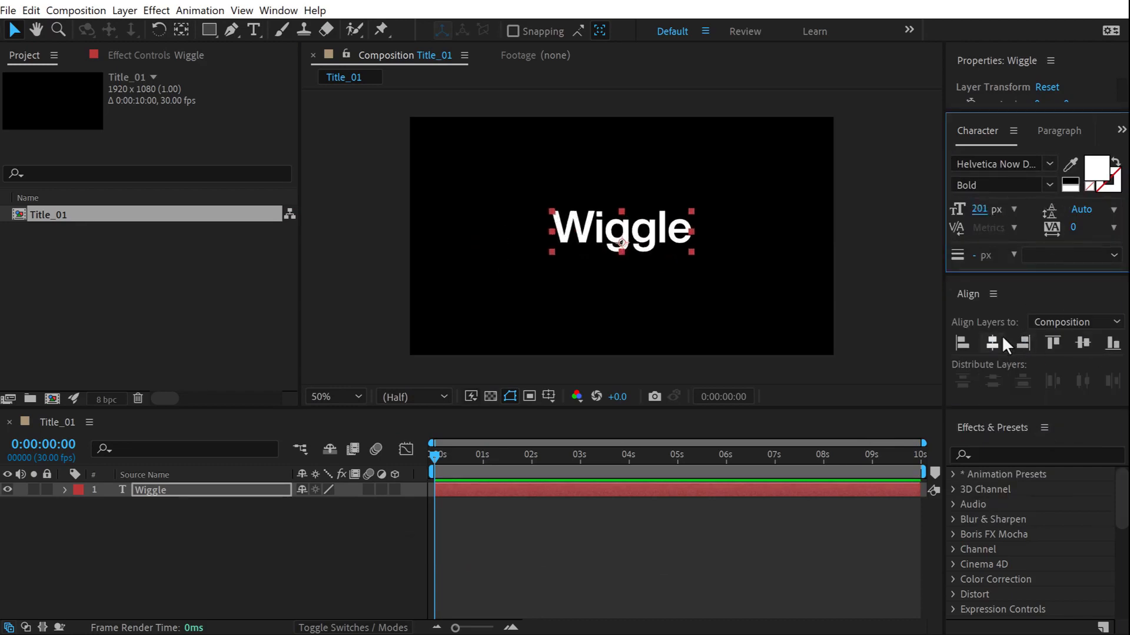
pyautogui.click(1082, 343)
pyautogui.press('.')
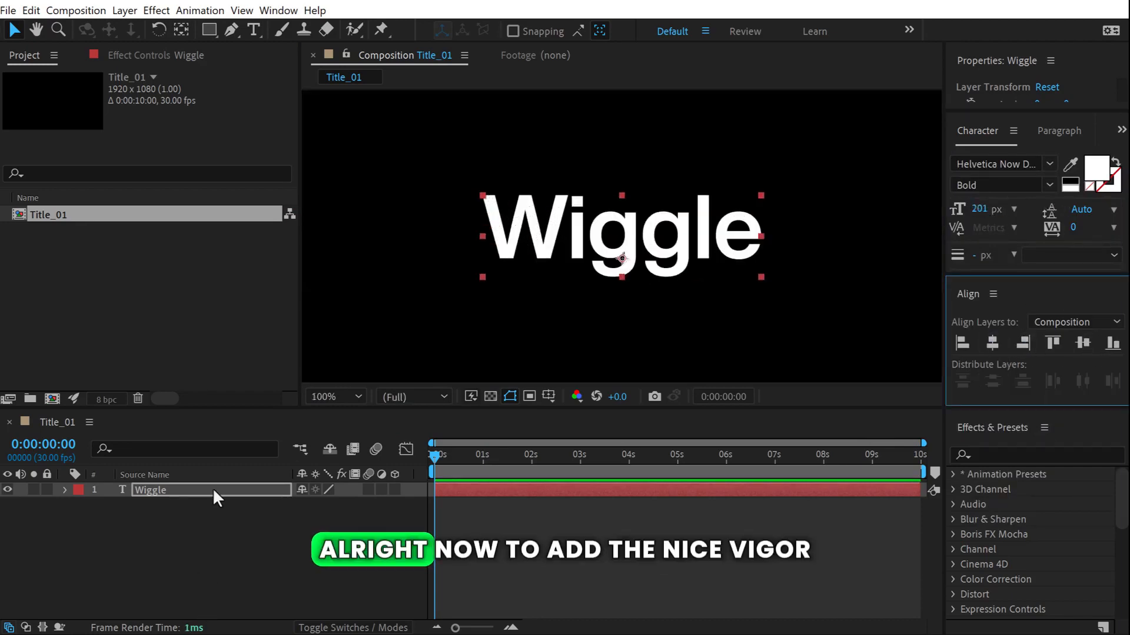
# Enlarge the timeline and reveal the Wiggle layer's Text and Transform groups.
pyautogui.click(208, 529)
pyautogui.moveTo(200, 417); pyautogui.dragTo(229, 325)
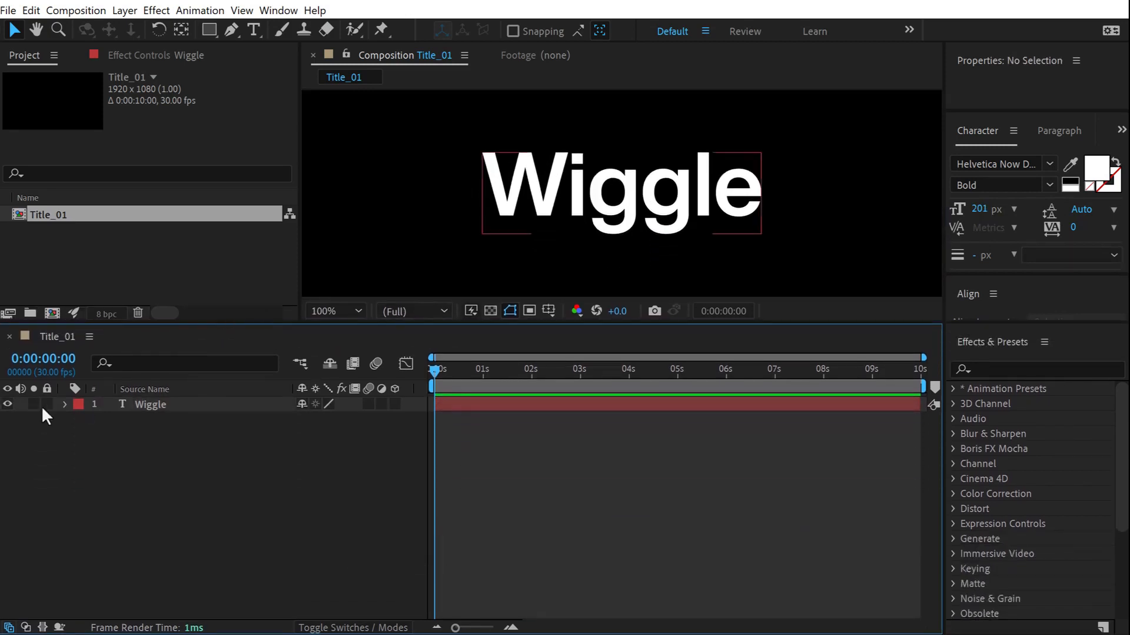
pyautogui.click(64, 403)
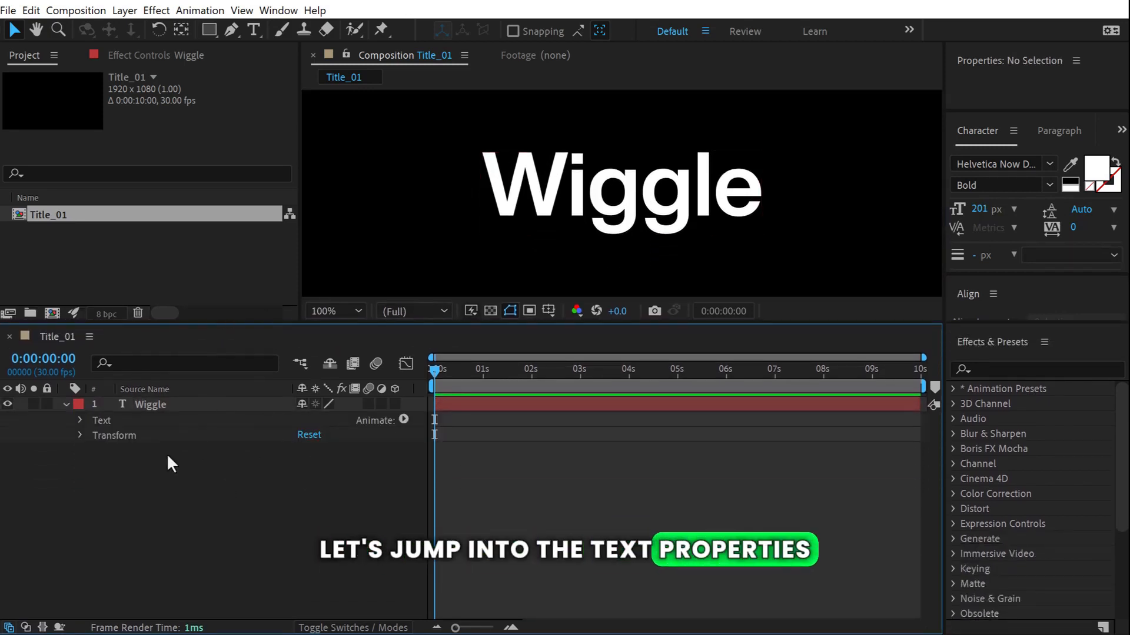
# Add Animator 1 with a Position property to the Wiggle text layer.
pyautogui.click(403, 420)
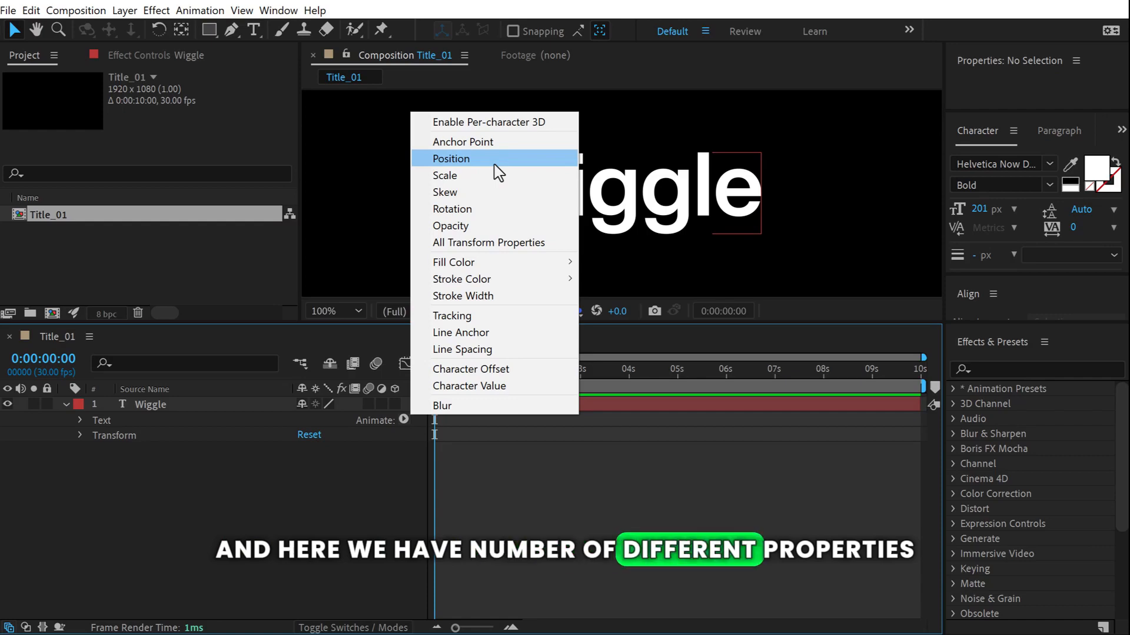
pyautogui.click(454, 159)
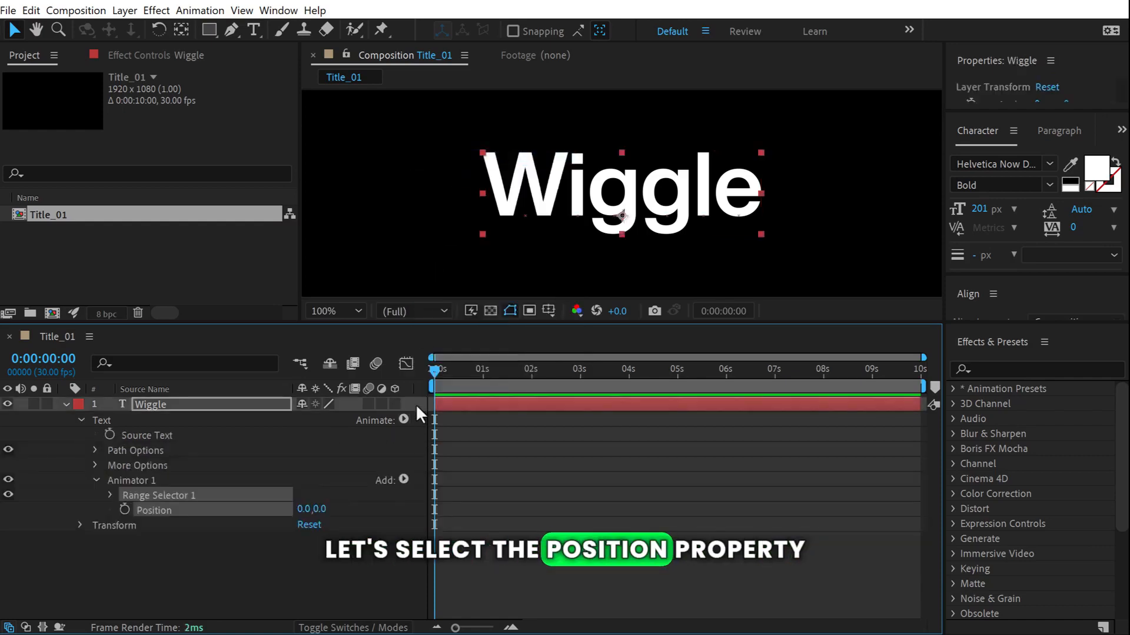
pyautogui.click(259, 552)
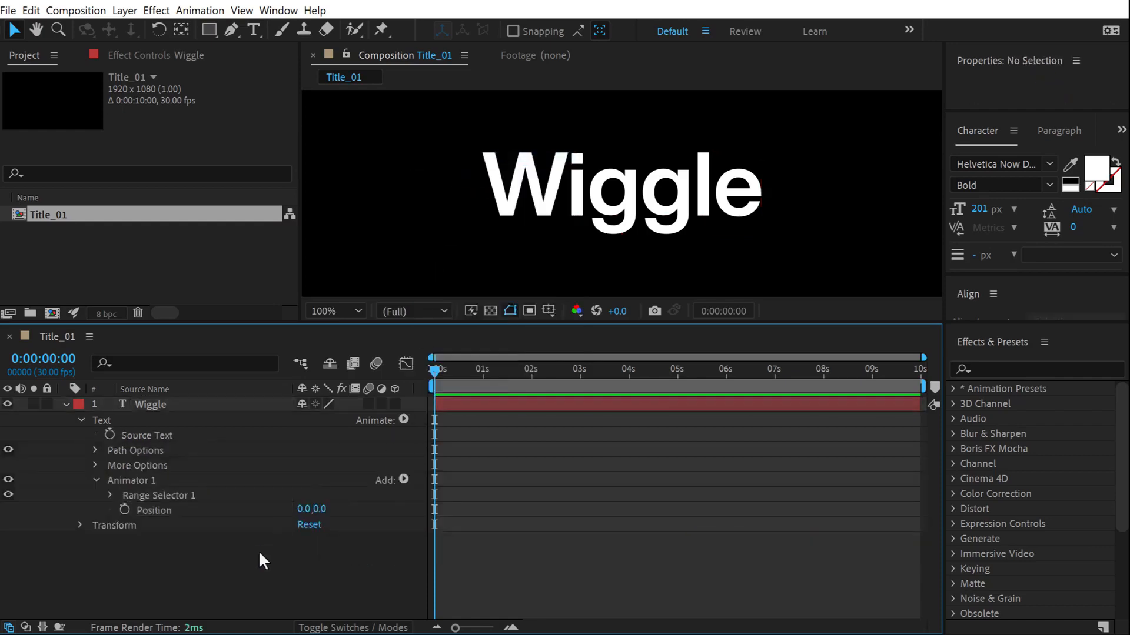
# Set Animator 1's Position offset to 3.0, 5.0.
pyautogui.click(303, 509)
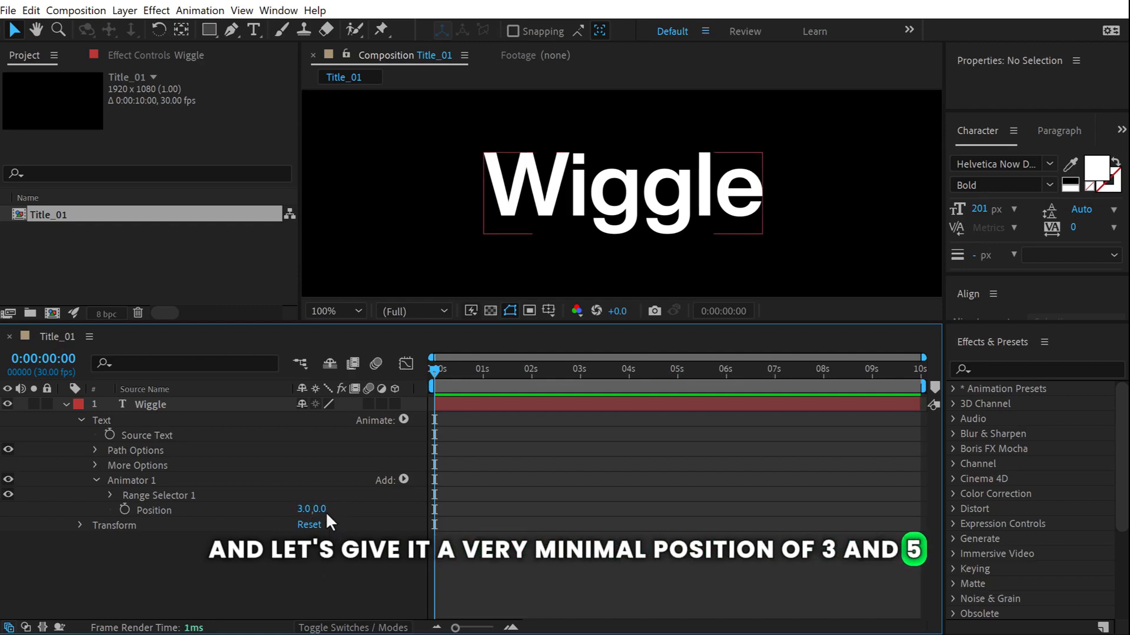
pyautogui.click(320, 510)
pyautogui.write('5')
pyautogui.press('Return')
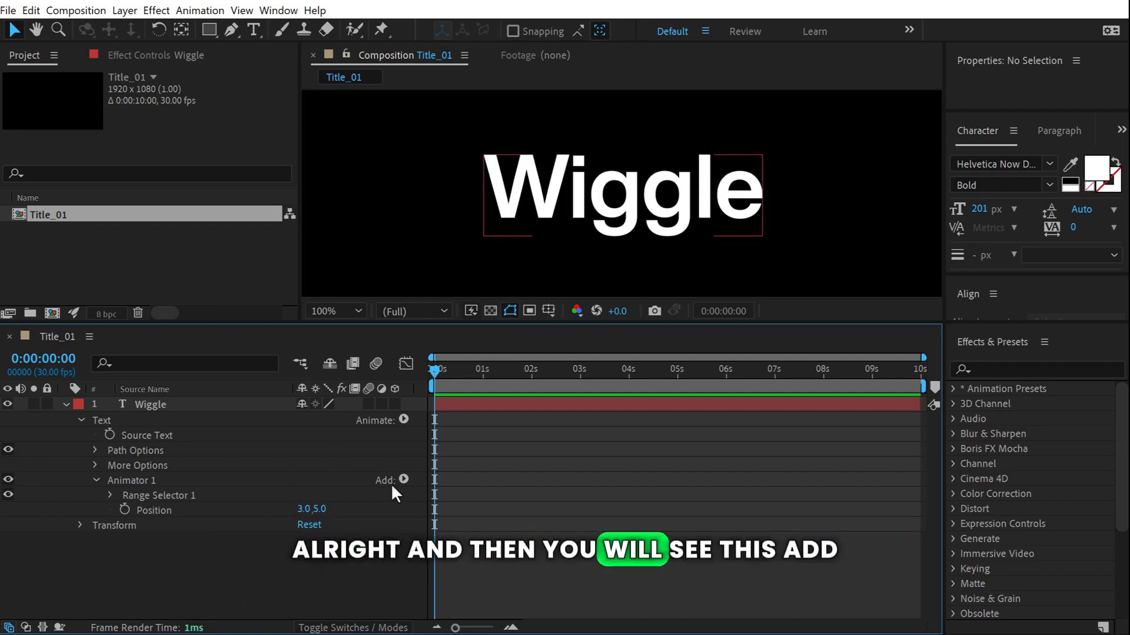
pyautogui.click(137, 481)
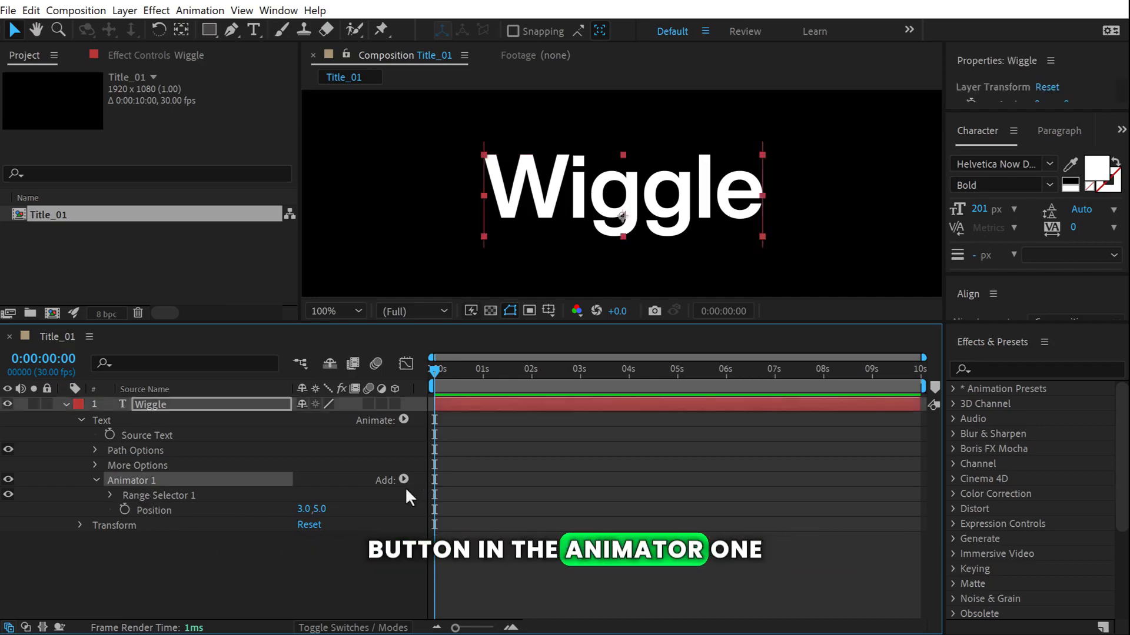
# Add a Wiggly selector to Animator 1.
pyautogui.click(404, 479)
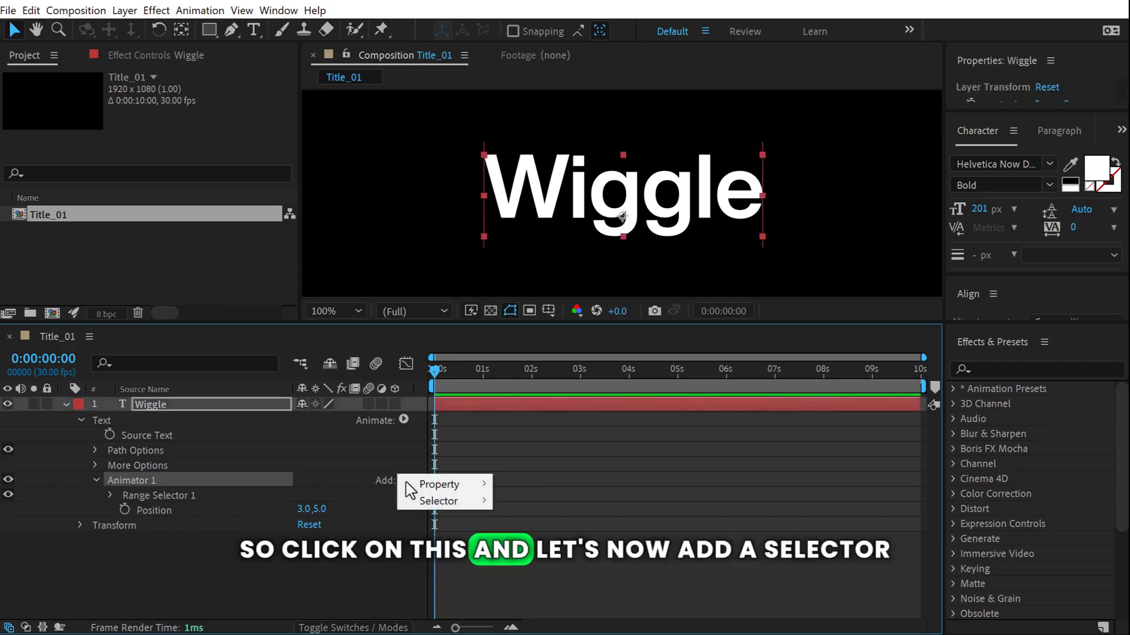
pyautogui.moveTo(451, 500)
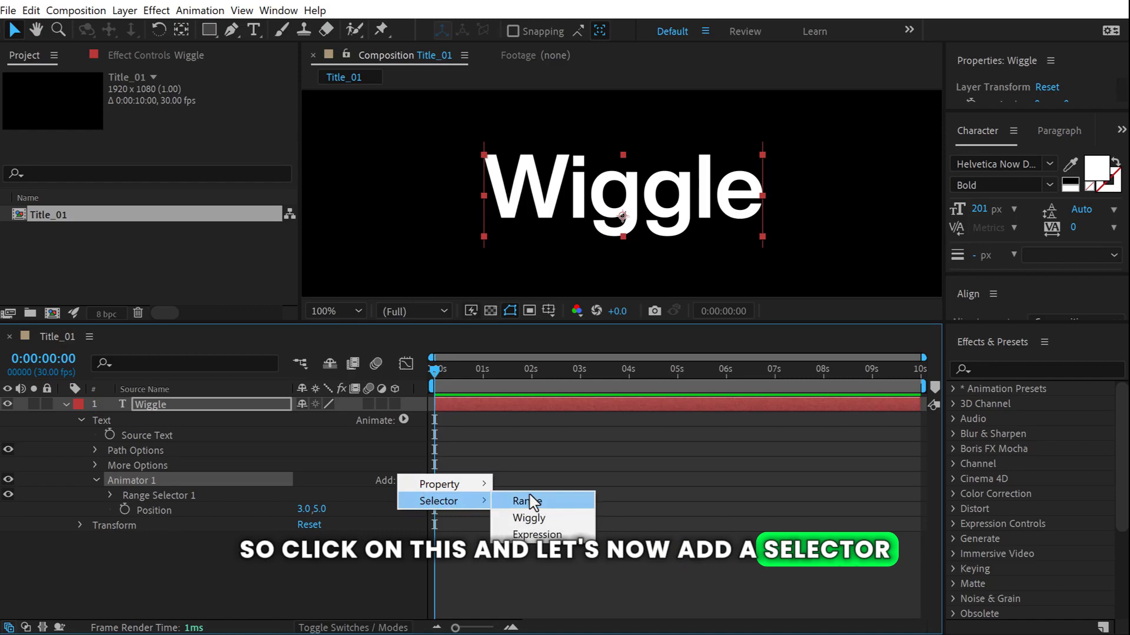
pyautogui.click(550, 519)
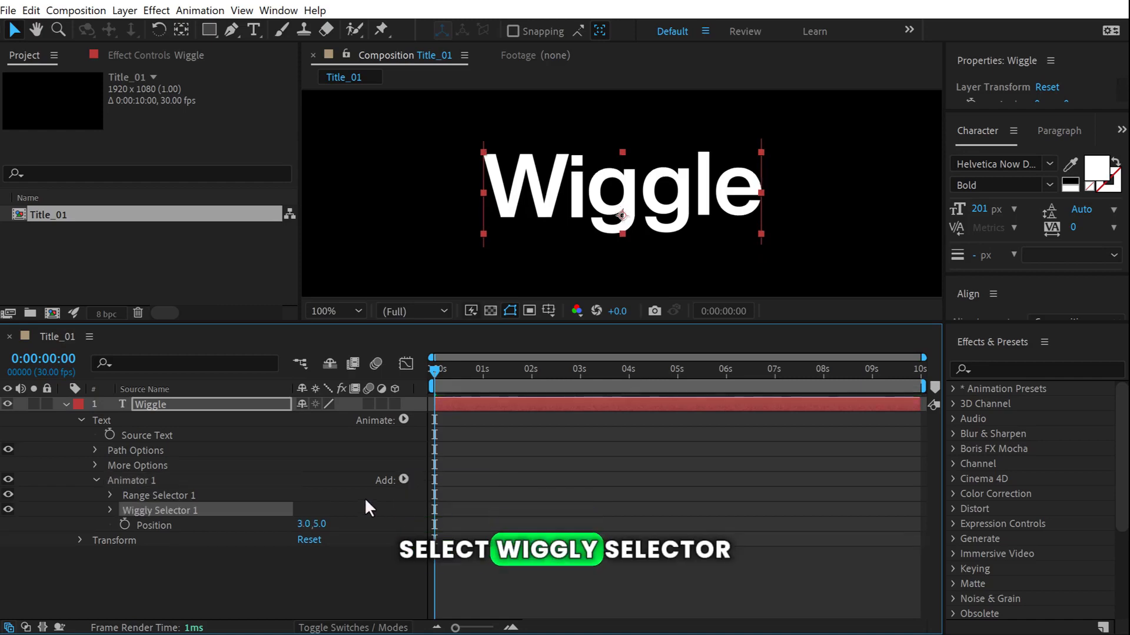
# Expand Wiggly Selector 1 and lower Wiggles/Second from 2.0 to 1.0.
pyautogui.click(111, 508)
pyautogui.scroll(-1, 111, 507)
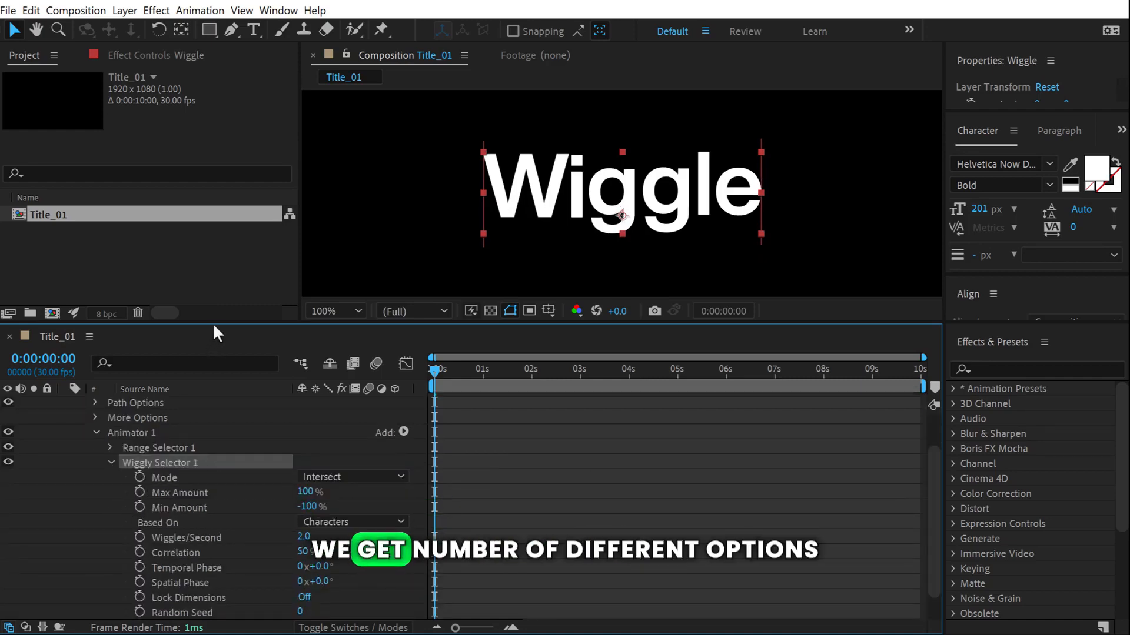
pyautogui.moveTo(210, 320); pyautogui.dragTo(231, 230)
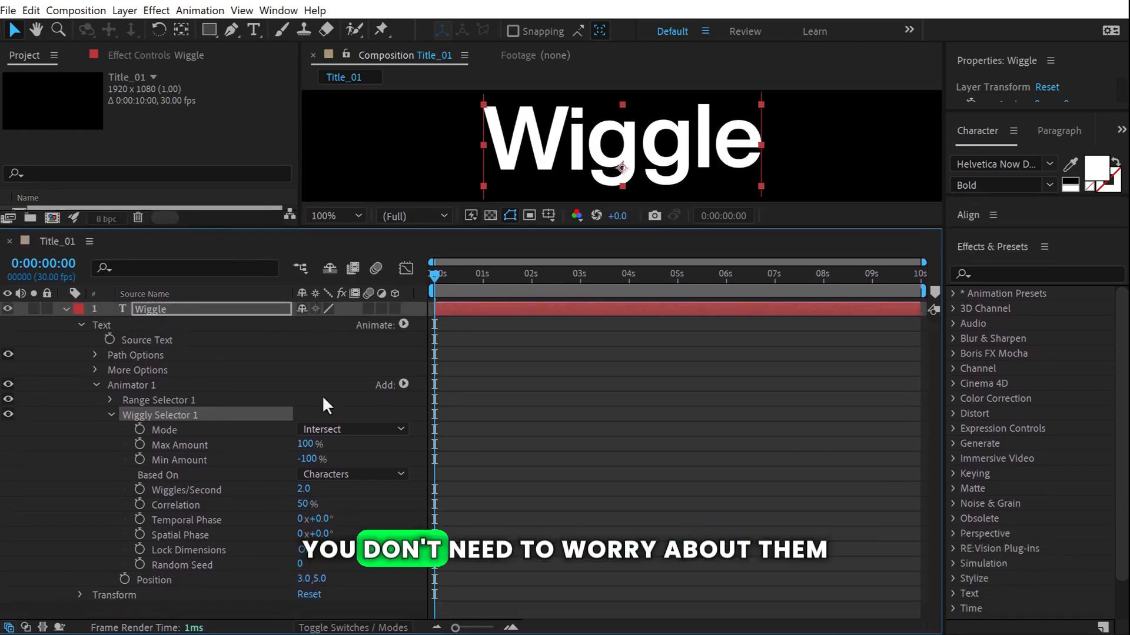
pyautogui.click(303, 489)
pyautogui.write('1')
pyautogui.click(373, 524)
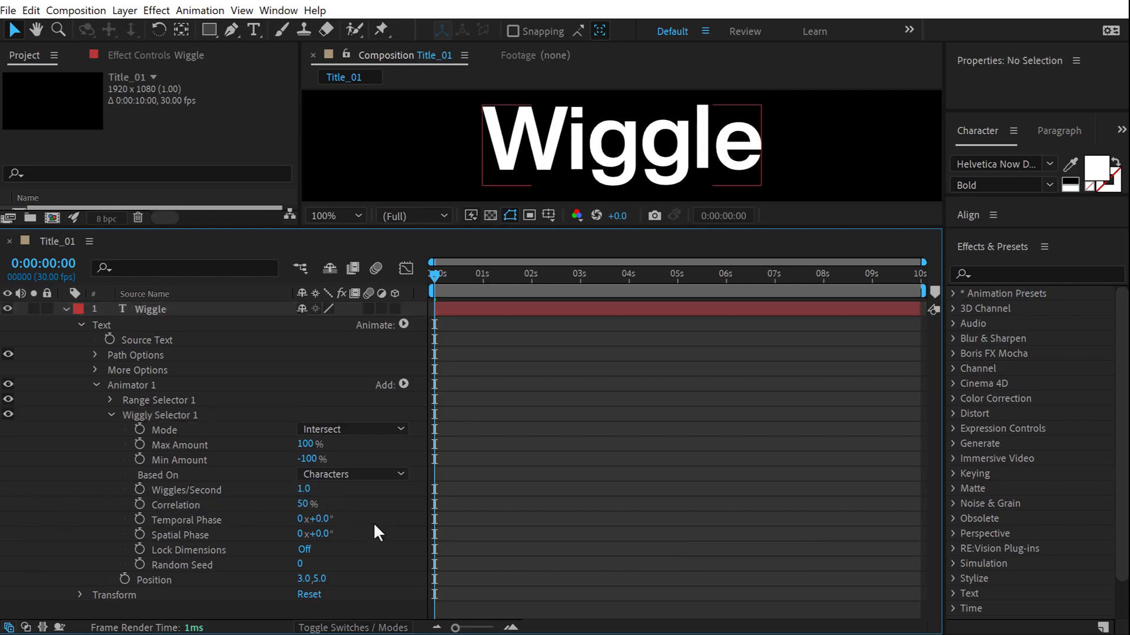
# Set the Wiggly Selector's Correlation to 0% and preview the letters jittering.
pyautogui.click(303, 504)
pyautogui.write('0')
pyautogui.press('Return')
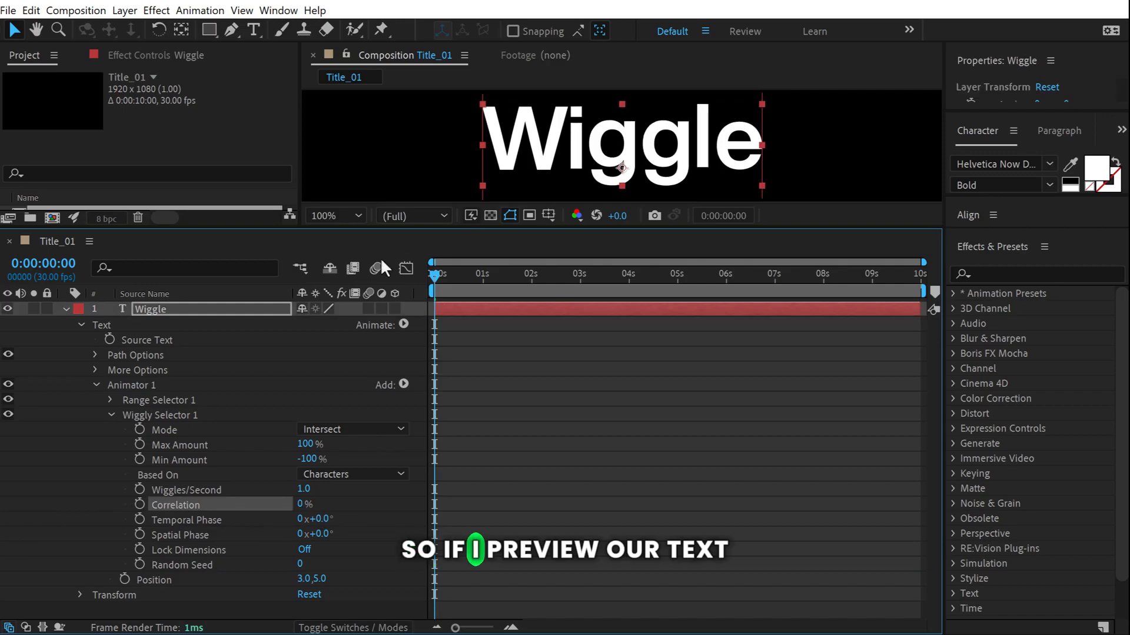
pyautogui.moveTo(375, 226); pyautogui.dragTo(391, 335)
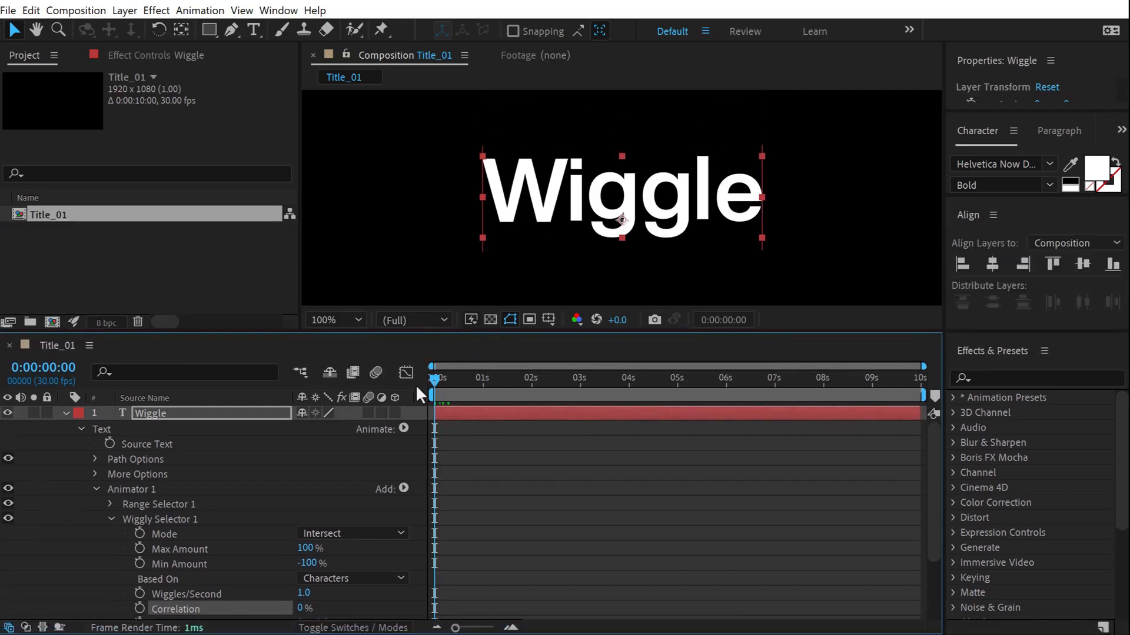
pyautogui.press('space')
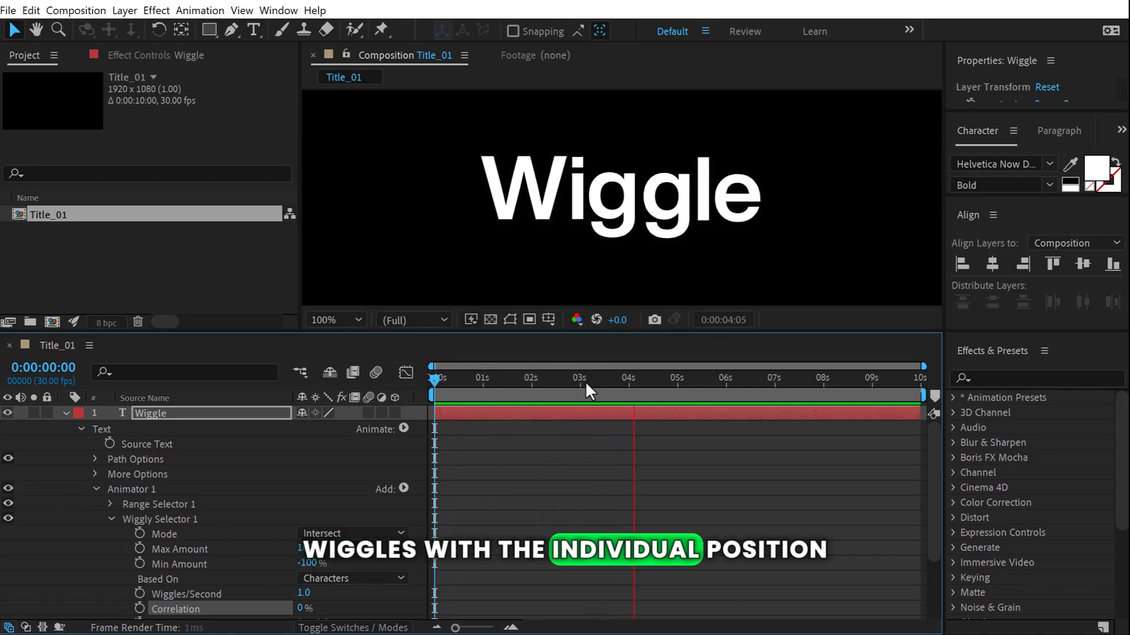
pyautogui.moveTo(450, 374); pyautogui.dragTo(651, 377)
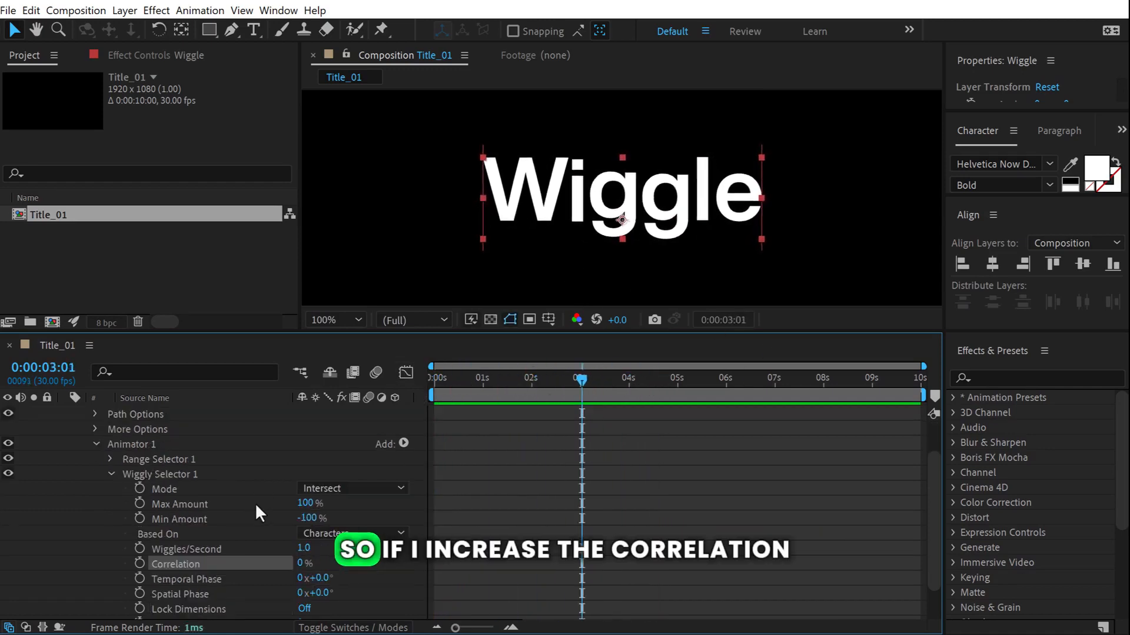
# Compare Correlation at 100% during preview, then bring it back down to 0%.
pyautogui.moveTo(302, 564); pyautogui.dragTo(451, 564)
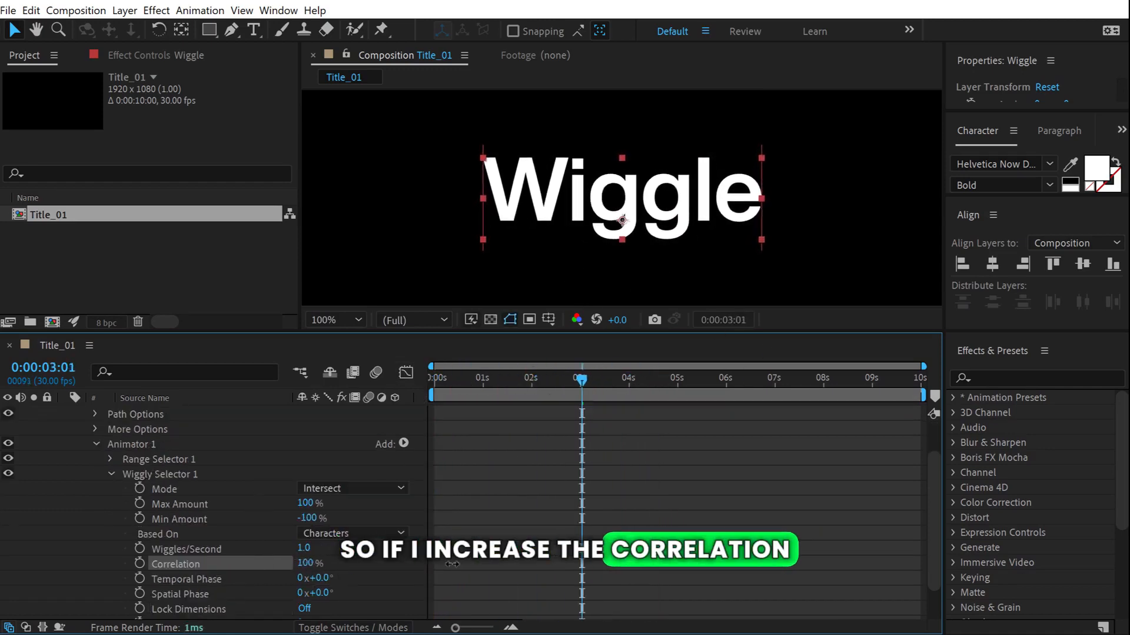
pyautogui.click(465, 376)
pyautogui.press('space')
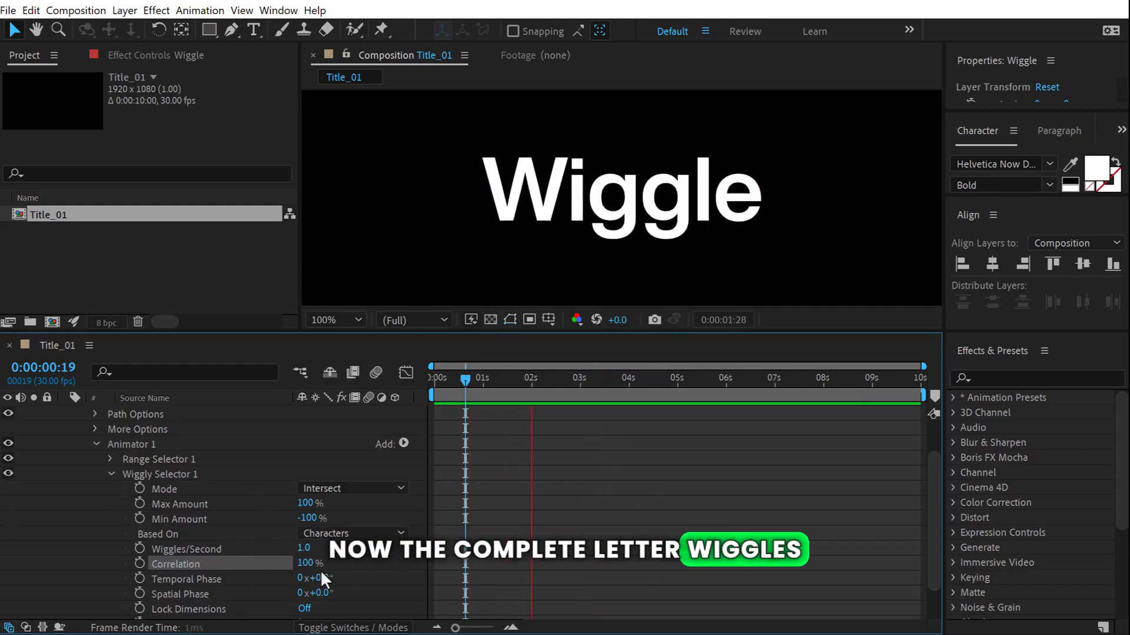
pyautogui.press('space')
pyautogui.press('space')
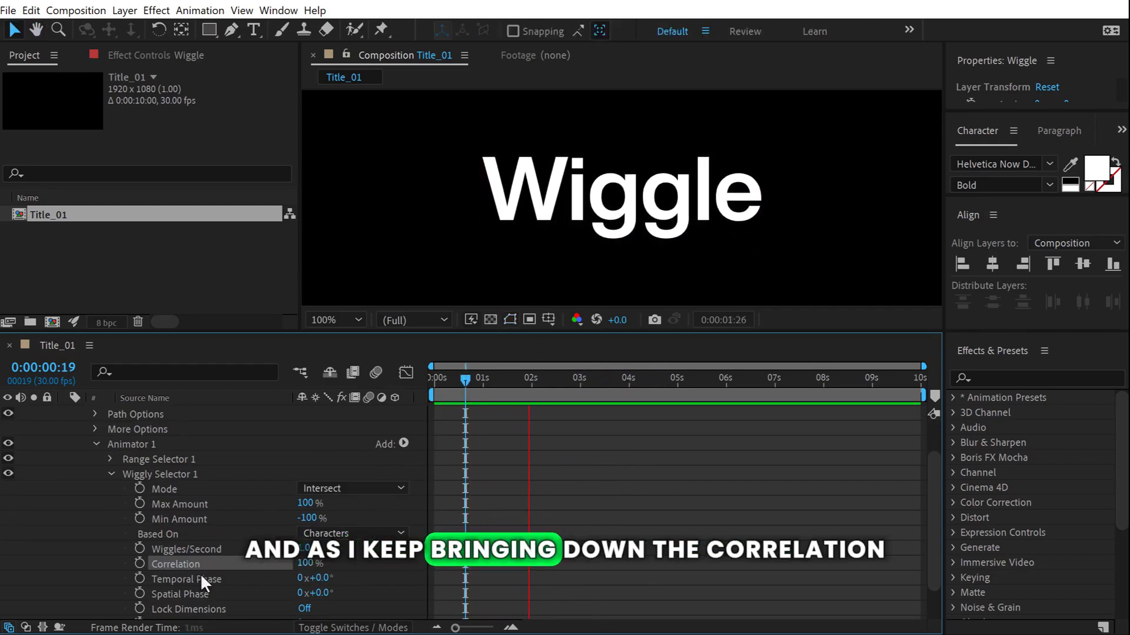
pyautogui.moveTo(304, 563); pyautogui.dragTo(294, 565)
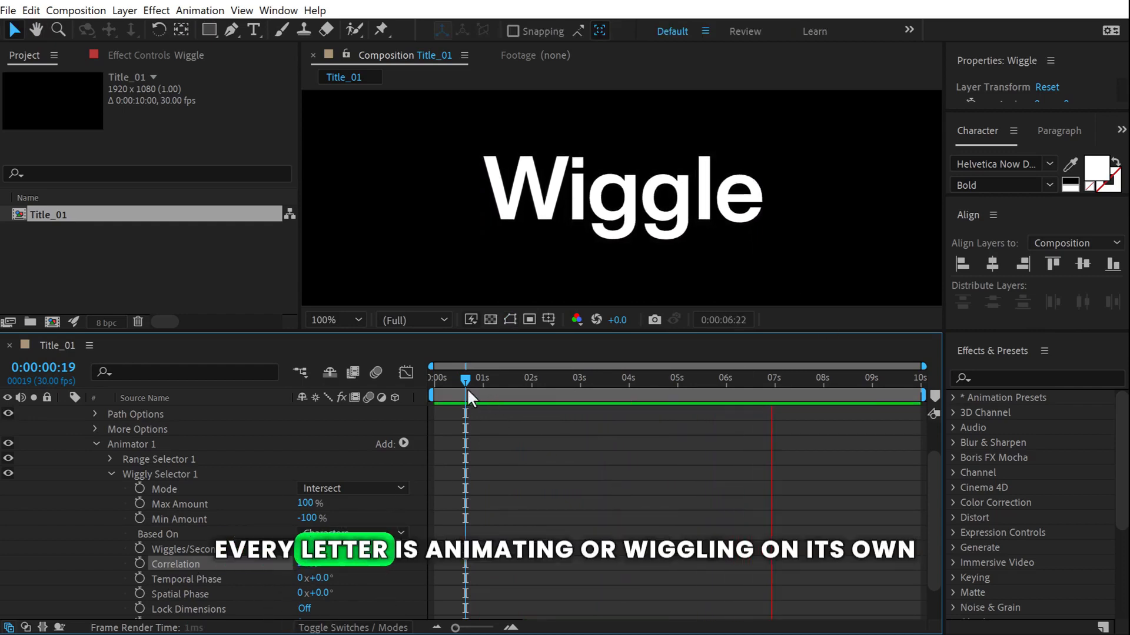
pyautogui.click(467, 387)
pyautogui.press('space')
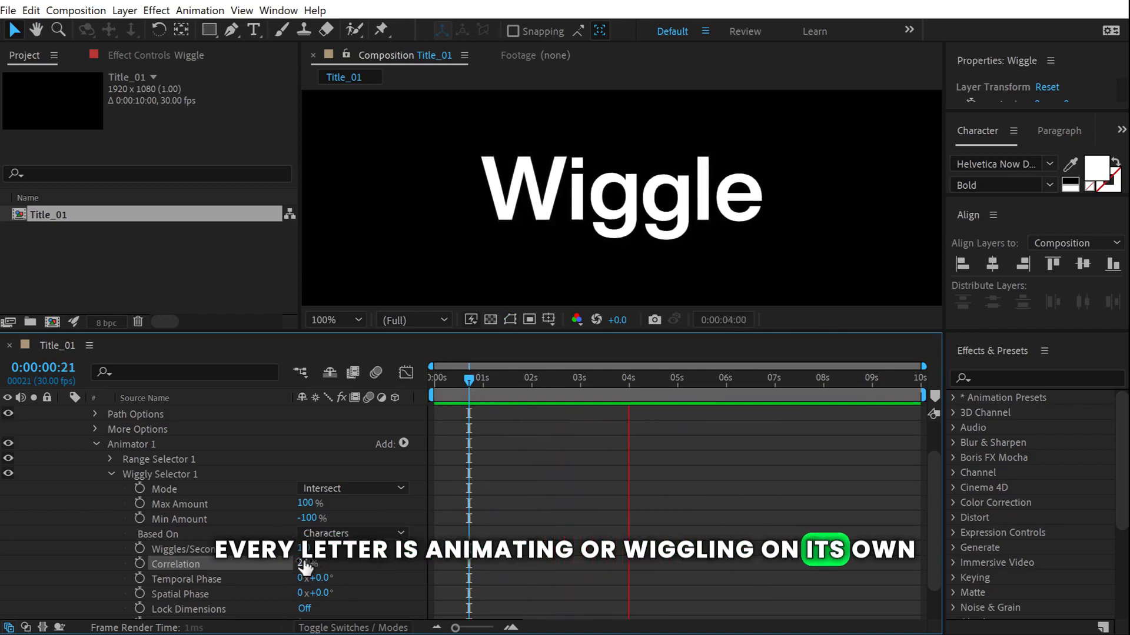
pyautogui.moveTo(305, 566); pyautogui.dragTo(137, 570)
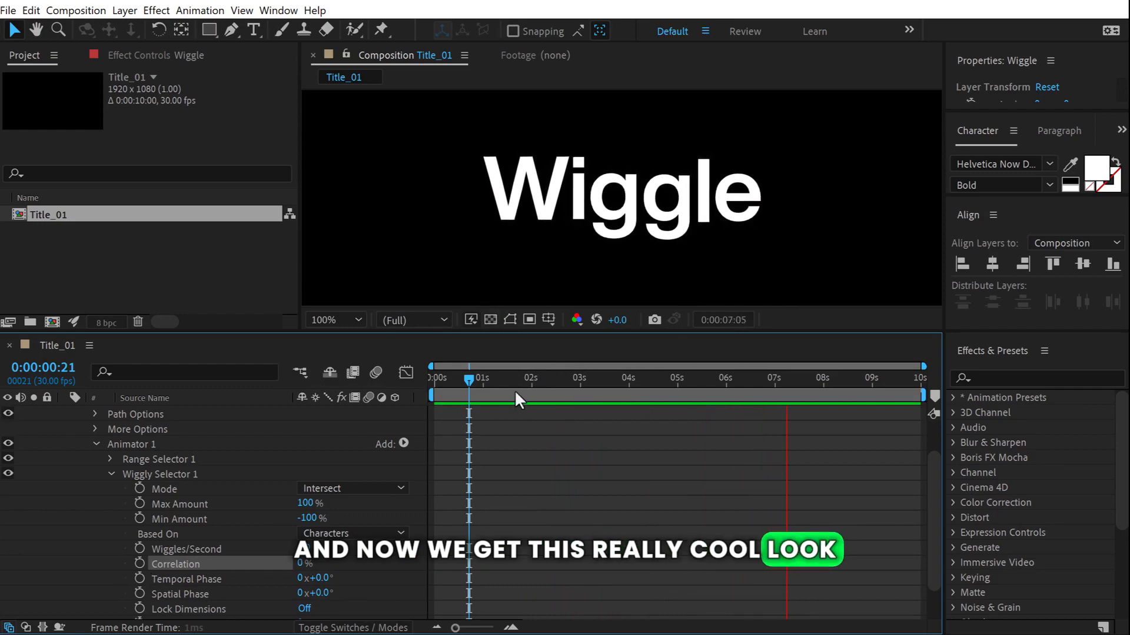
pyautogui.click(514, 389)
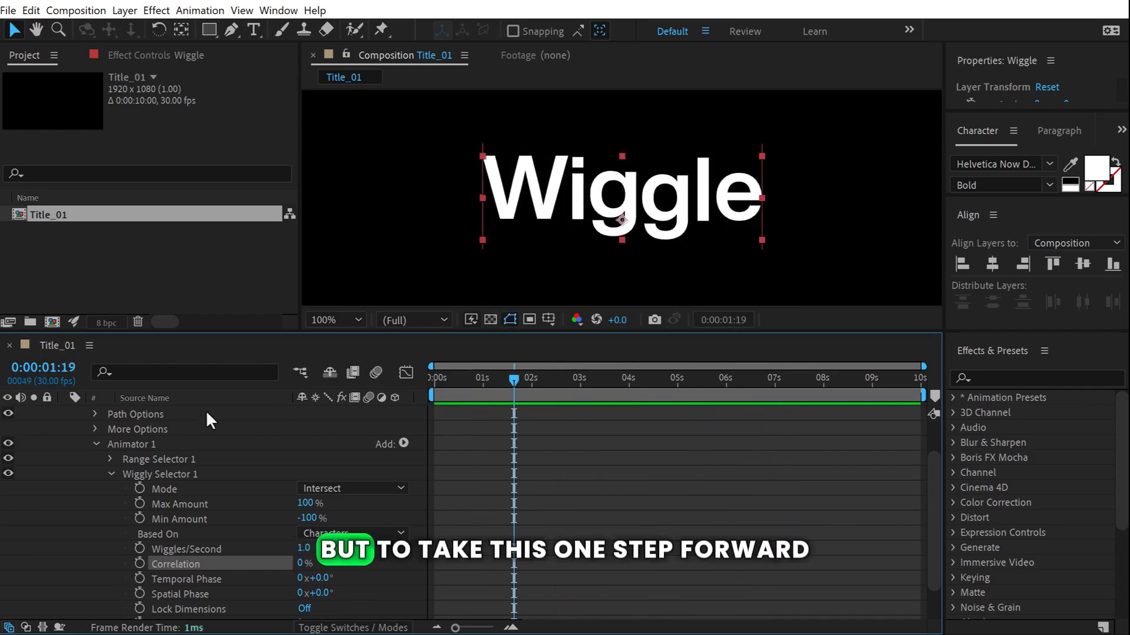
# Search the effects list for 'post' and apply Posterize Time to the Wiggle layer.
pyautogui.scroll(2, 160, 412)
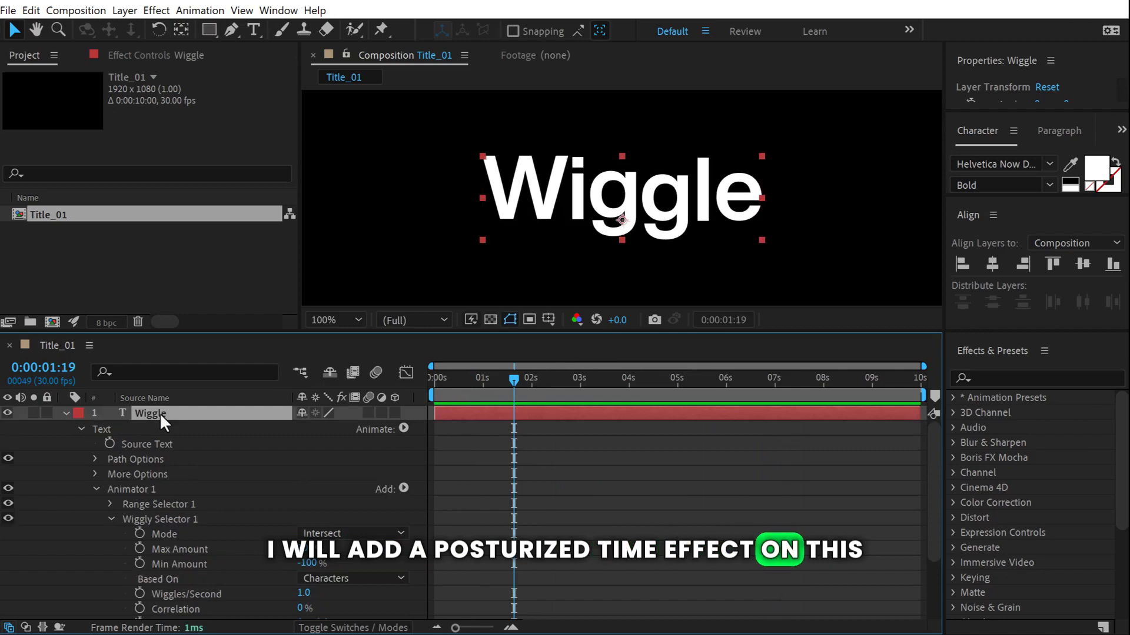
pyautogui.click(1008, 377)
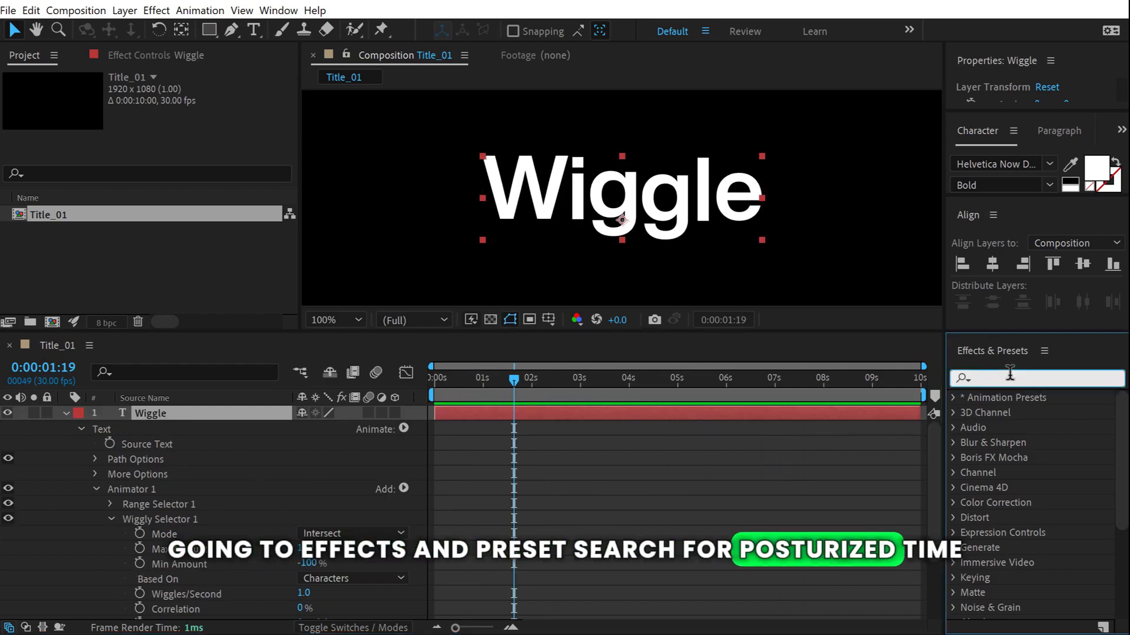
pyautogui.write('post')
pyautogui.doubleClick(1027, 442)
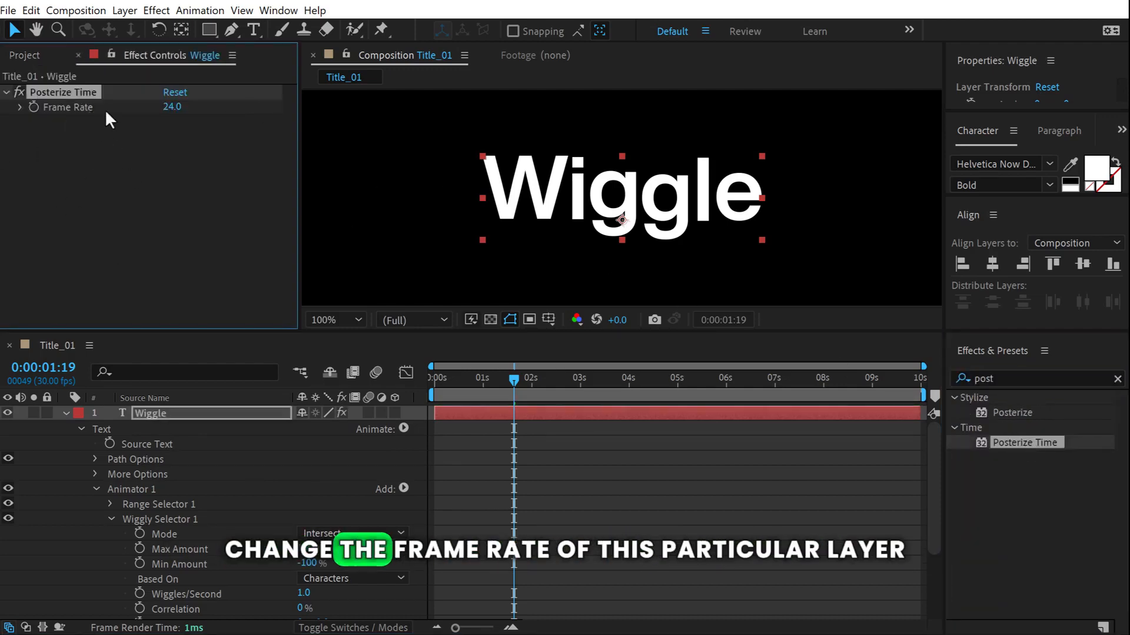
pyautogui.click(154, 415)
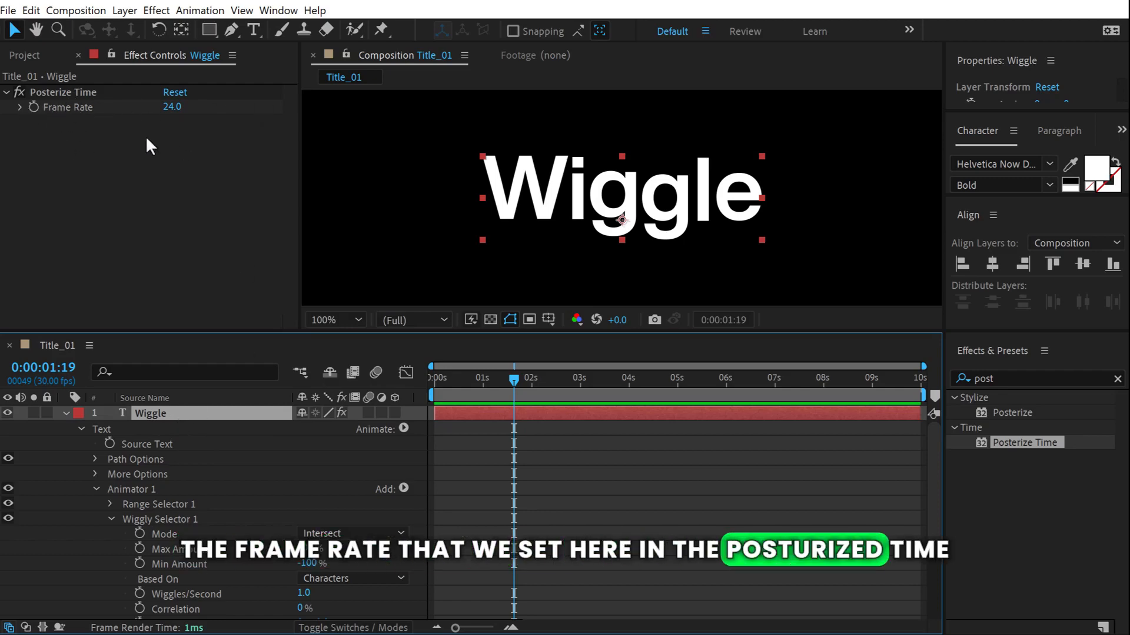
# Set Posterize Time's frame rate to 5 and preview the choppy wiggle, then collapse the layer.
pyautogui.click(173, 109)
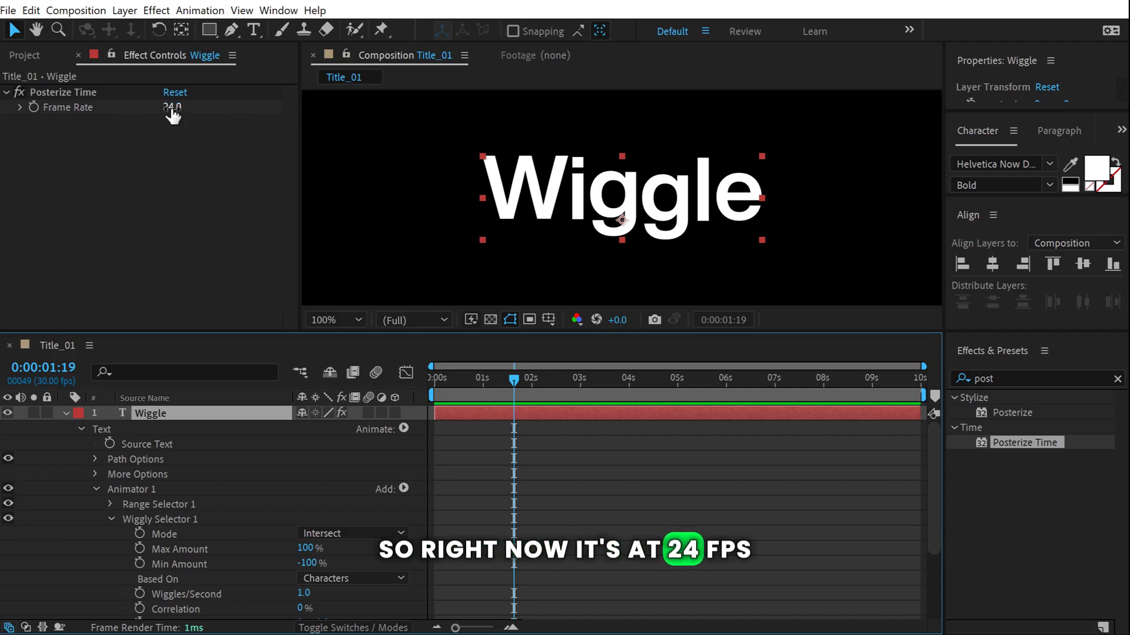
pyautogui.write('5')
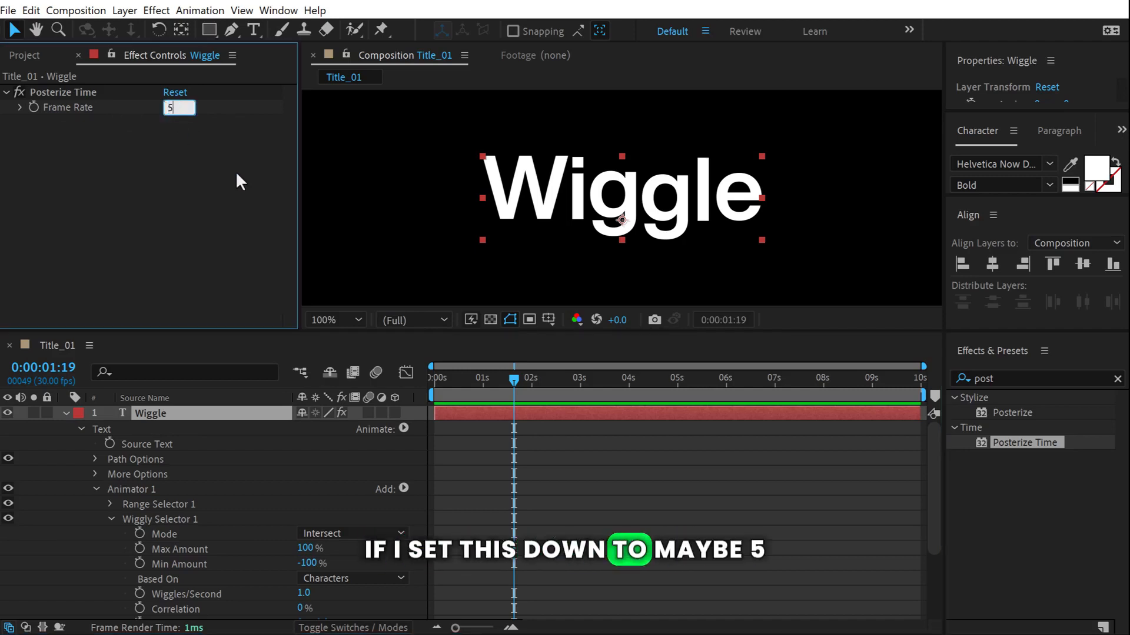
pyautogui.press('Return')
pyautogui.moveTo(482, 385); pyautogui.dragTo(369, 393)
pyautogui.press('space')
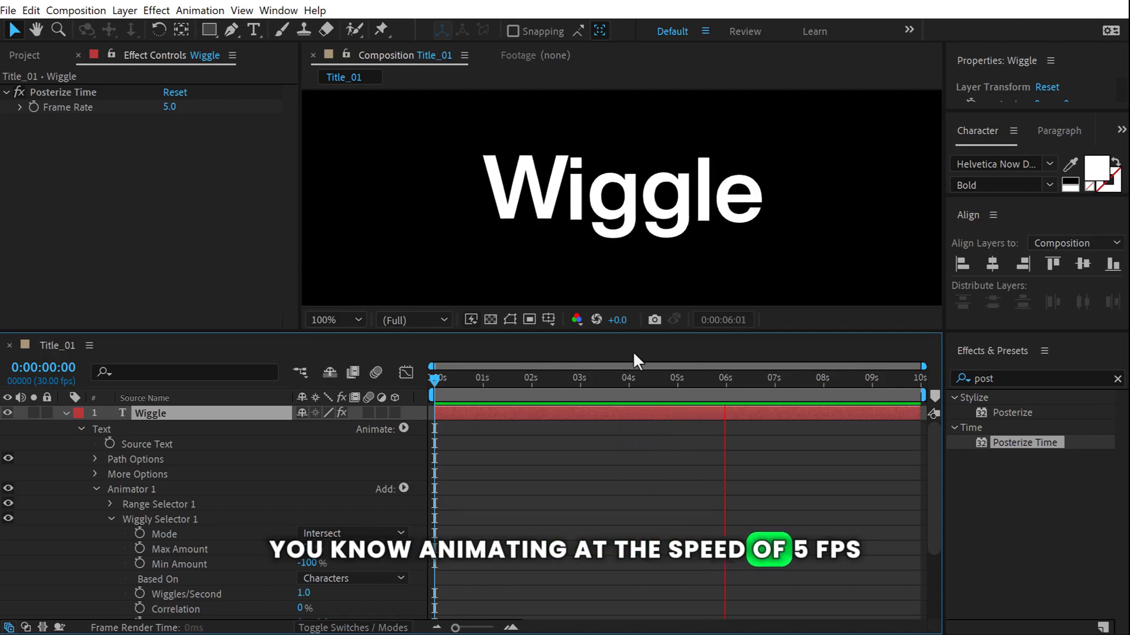
pyautogui.press('space')
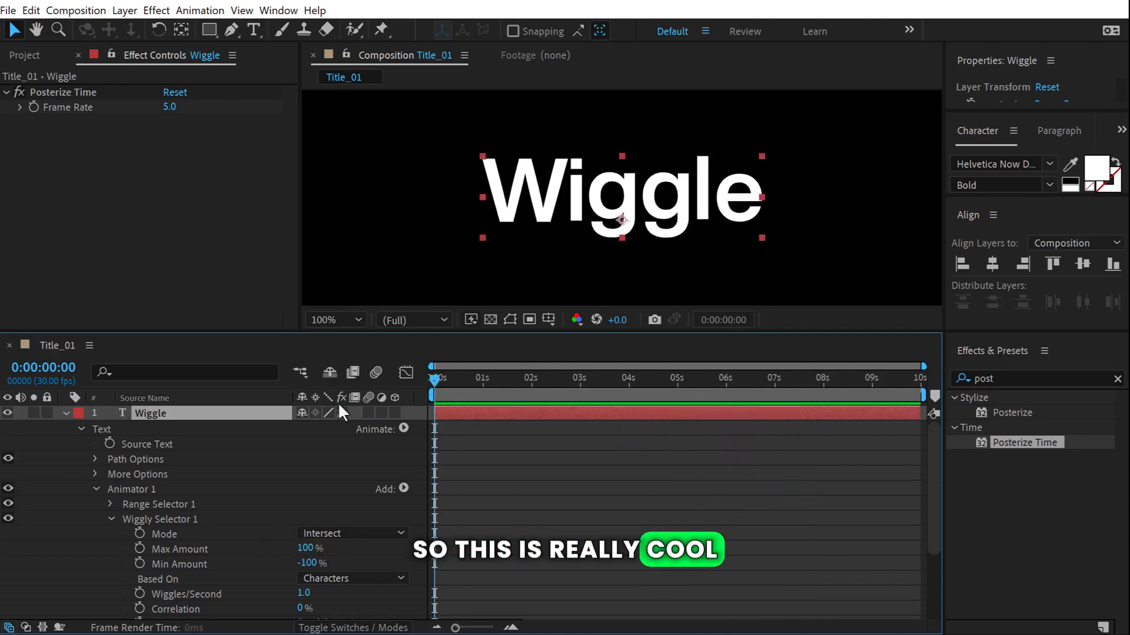
pyautogui.click(144, 426)
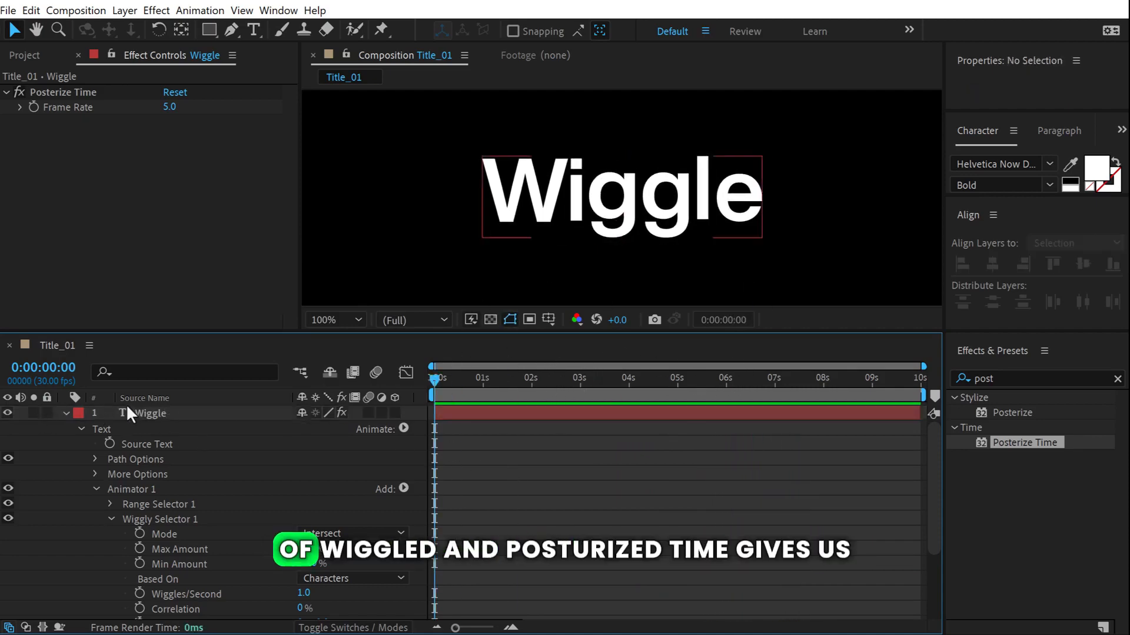
pyautogui.press('space')
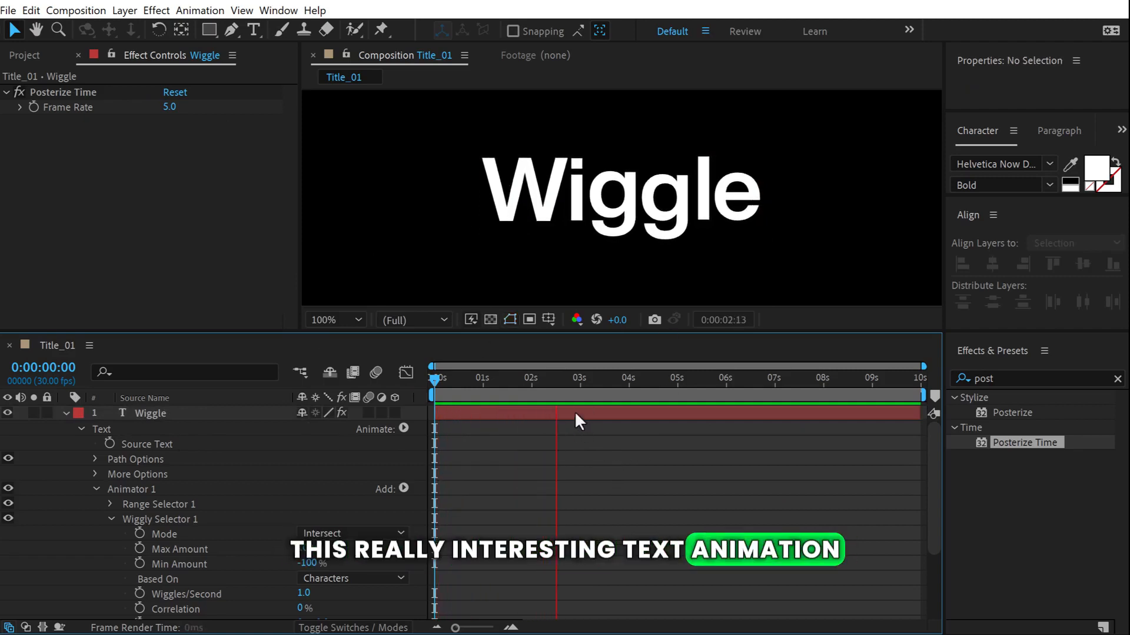
pyautogui.press('space')
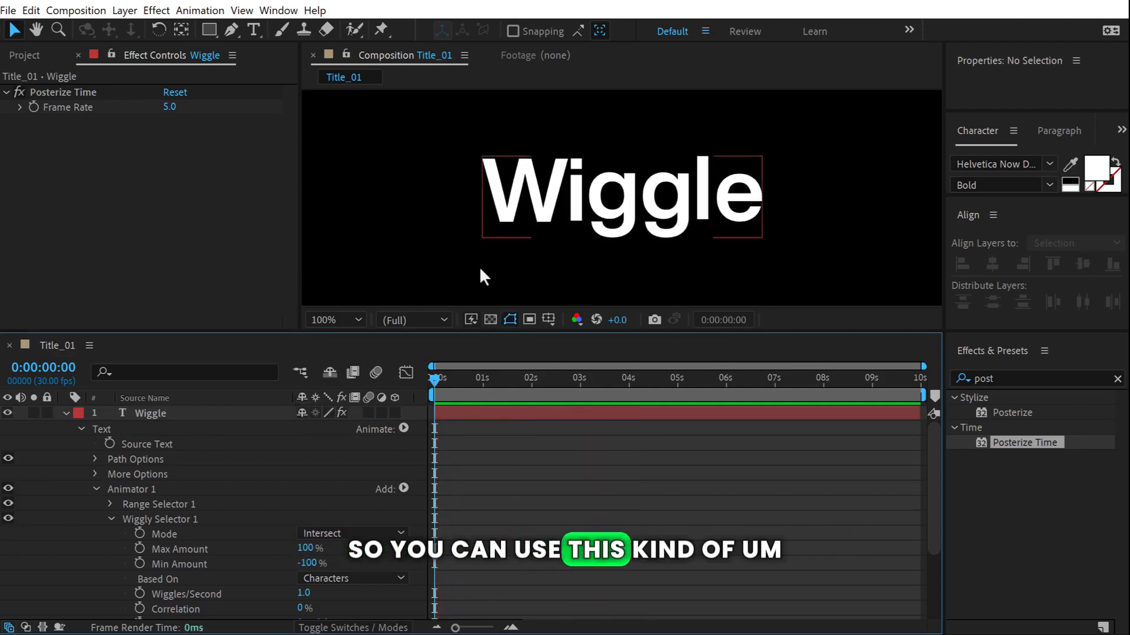
pyautogui.click(68, 417)
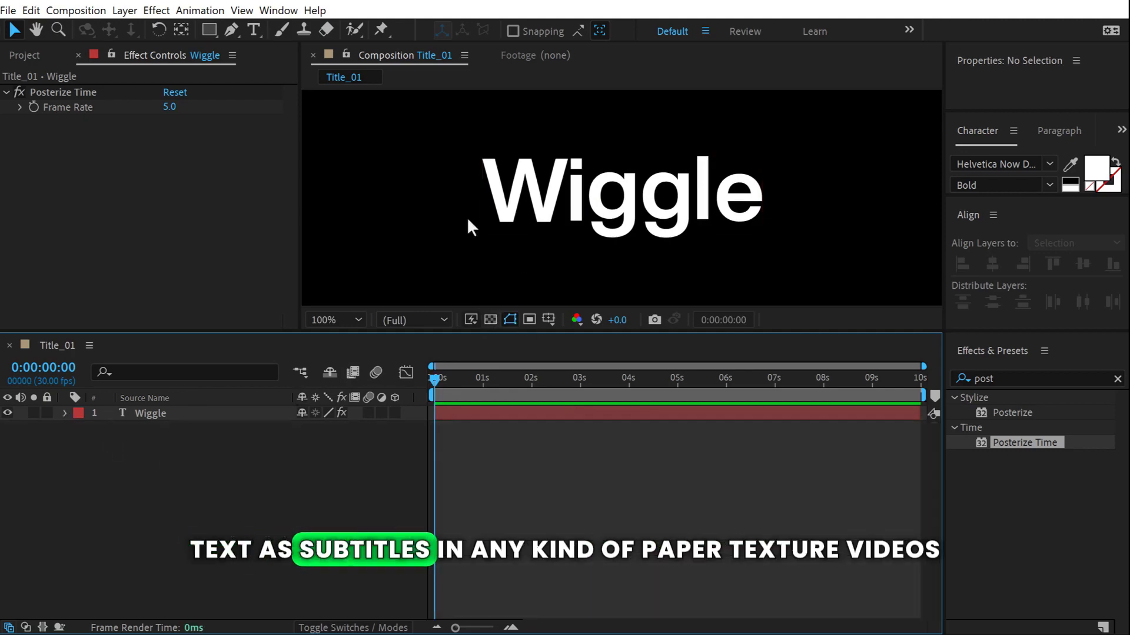
pyautogui.moveTo(340, 333); pyautogui.dragTo(348, 447)
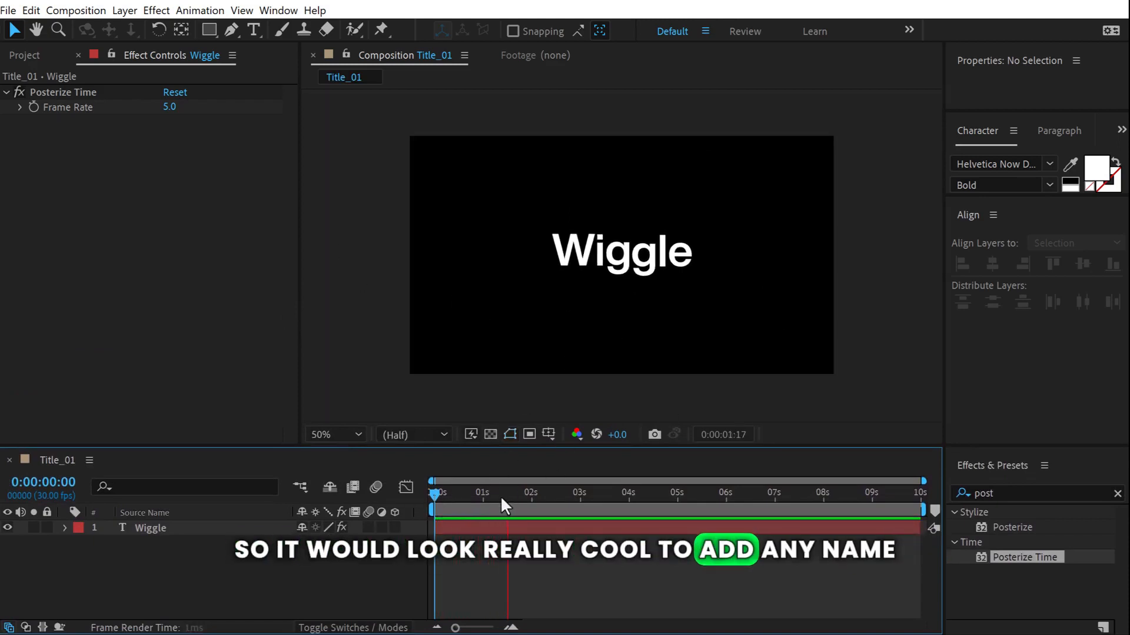
# Replace the Wiggle title text with a person's full name.
pyautogui.press('space')
pyautogui.click(640, 259)
pyautogui.doubleClick(640, 259)
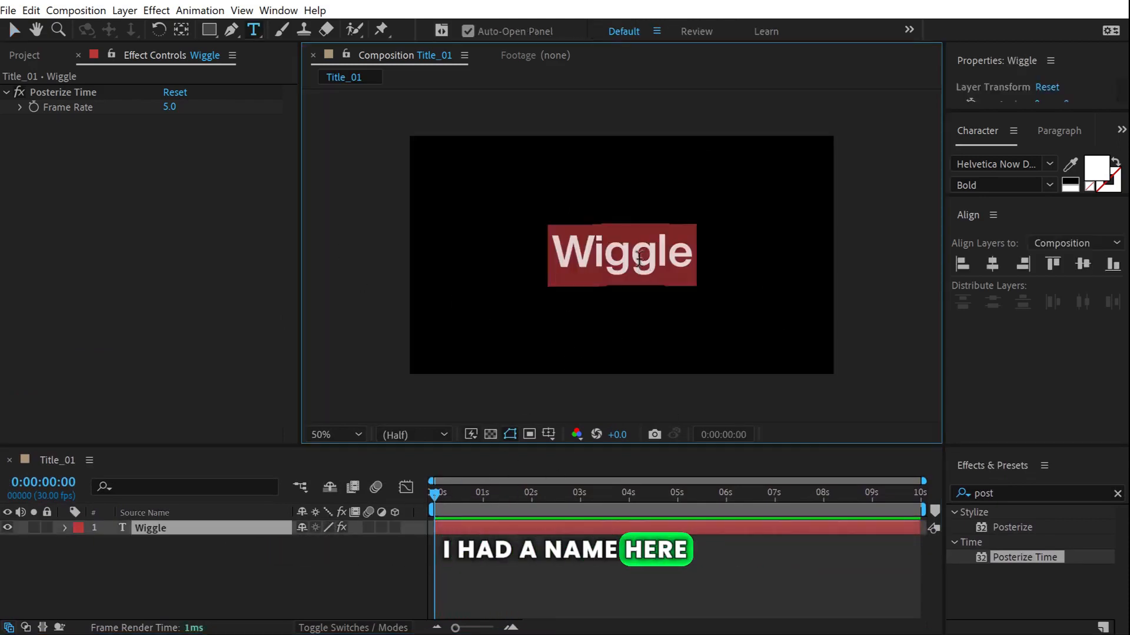
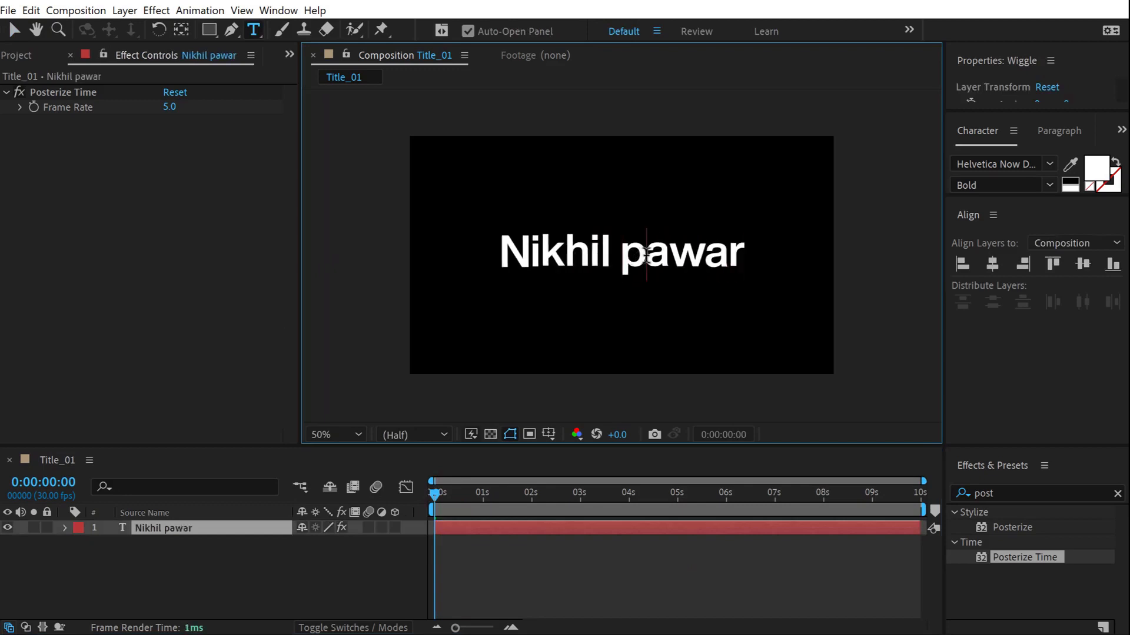
pyautogui.click(13, 30)
# Preview the stepped wiggle animation on the new name.
pyautogui.click(162, 582)
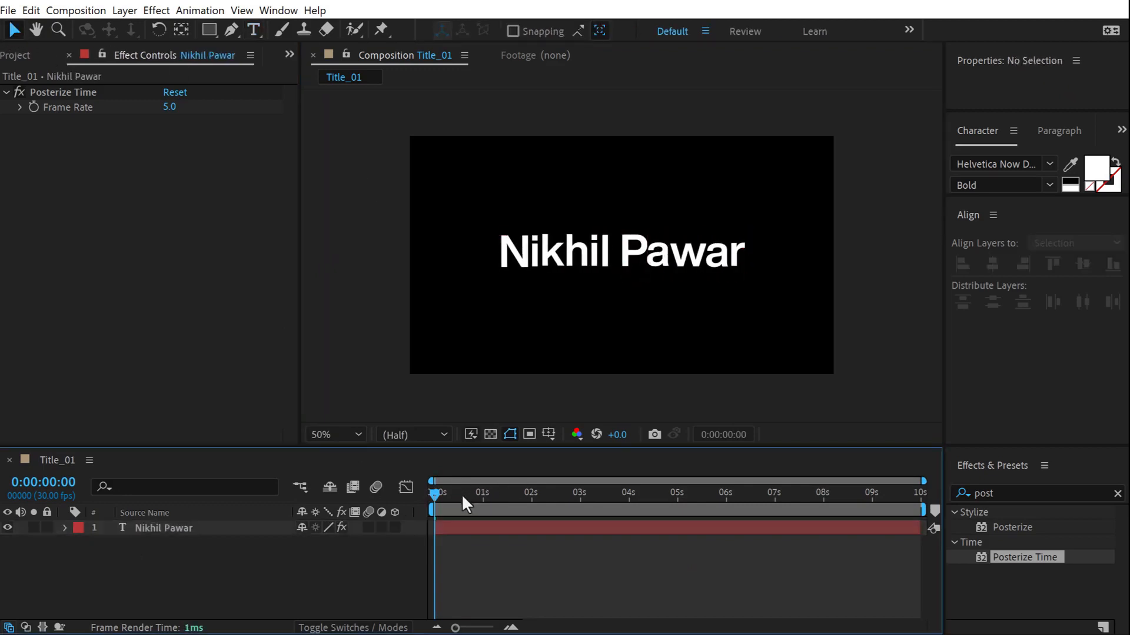
pyautogui.press('space')
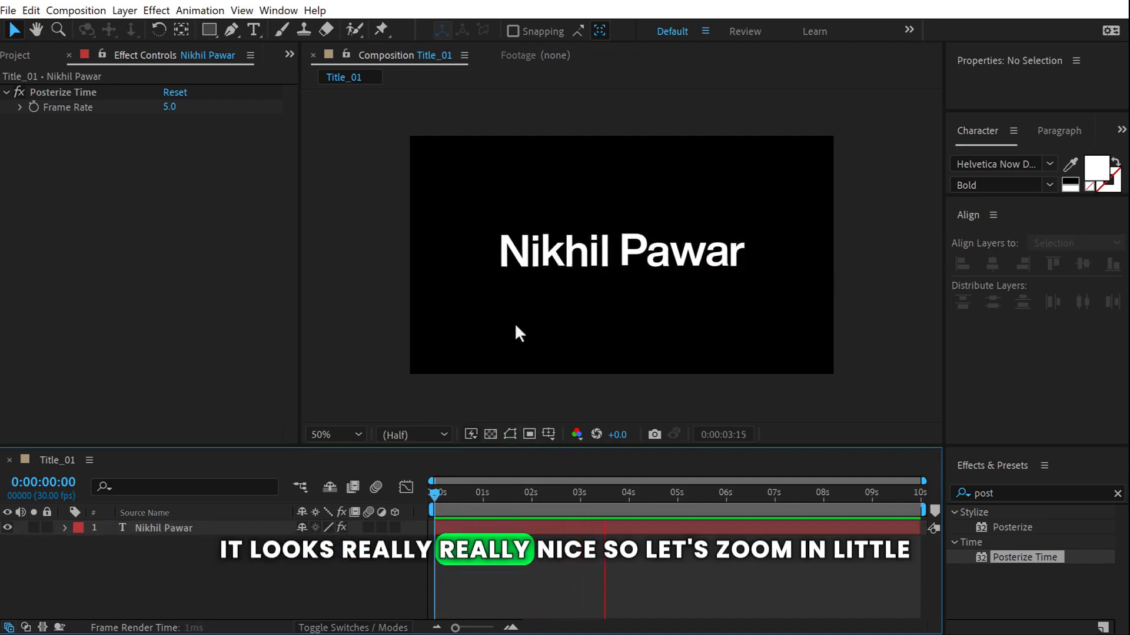
pyautogui.press('space')
pyautogui.scroll(1, 536, 319)
pyautogui.press('space')
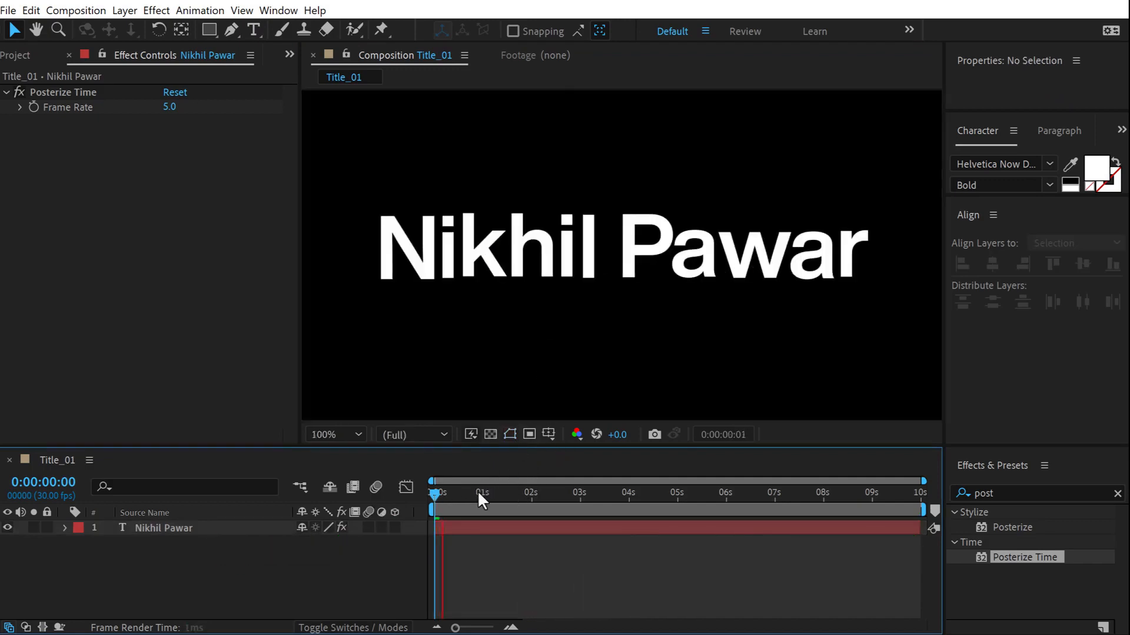
pyautogui.click(477, 494)
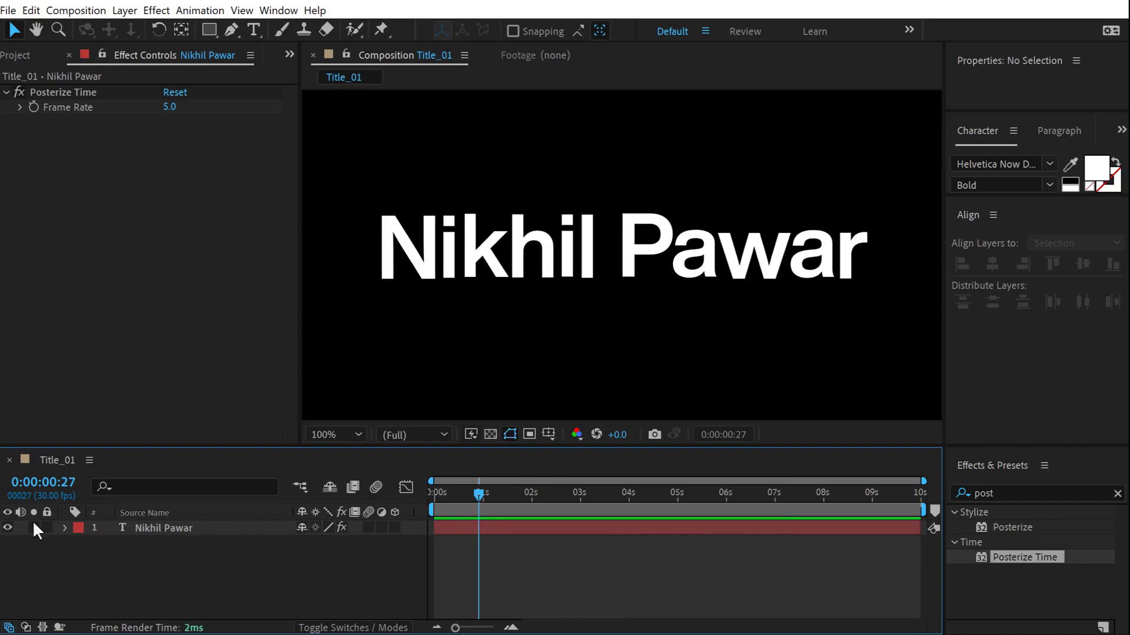
pyautogui.click(64, 528)
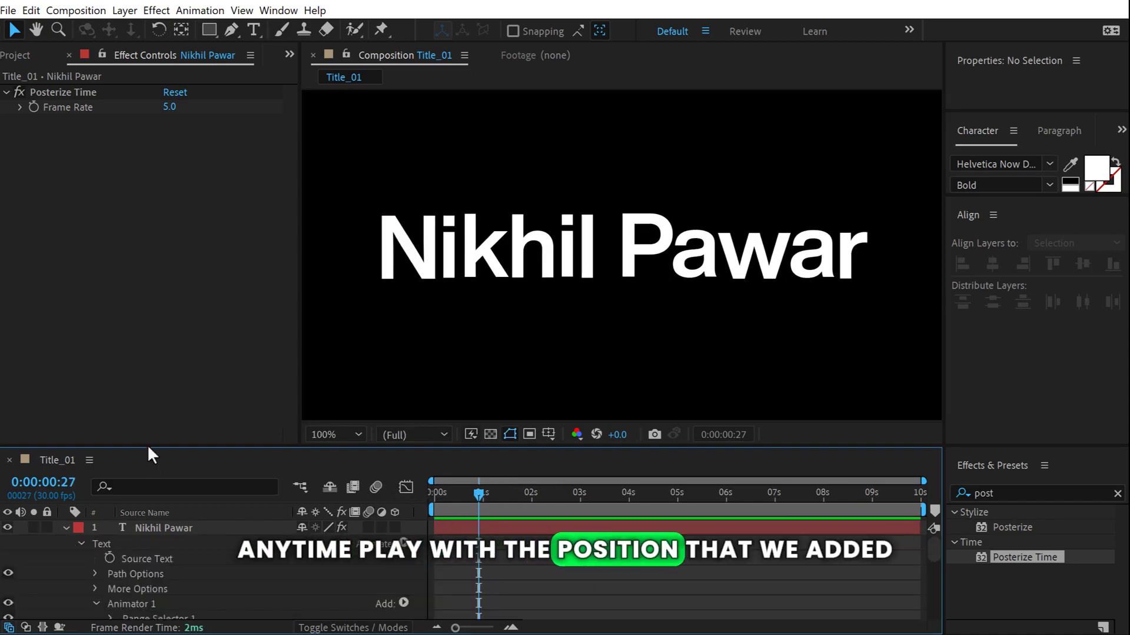
# Set Animator 1's Position to 10, 50 and preview the wiggle.
pyautogui.moveTo(147, 447); pyautogui.dragTo(184, 259)
pyautogui.scroll(-1, 228, 440)
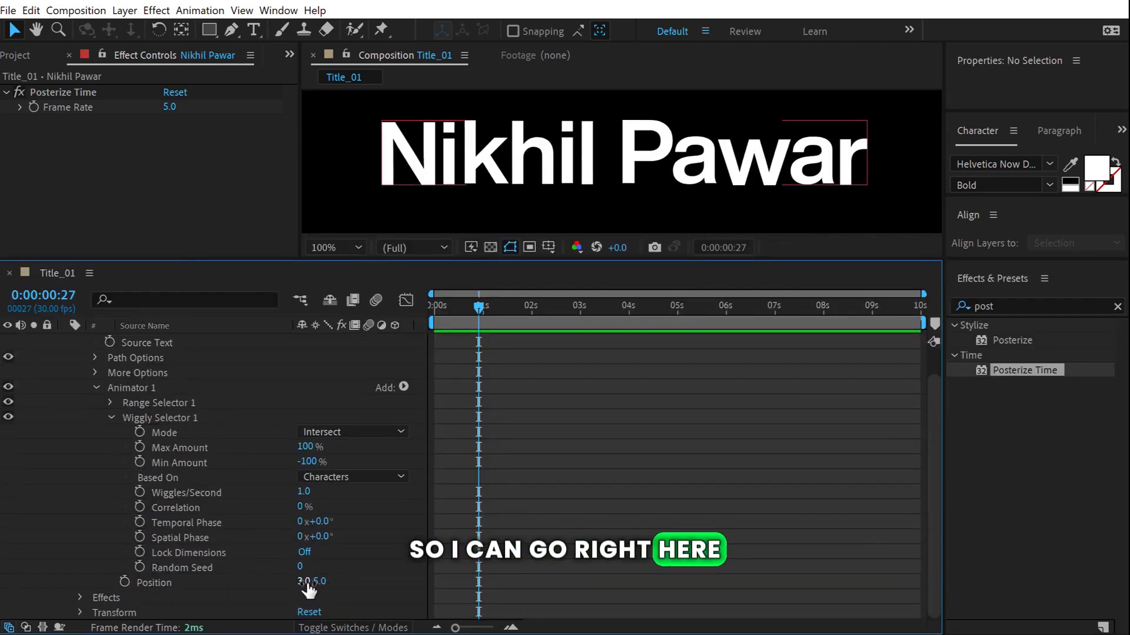
pyautogui.click(305, 581)
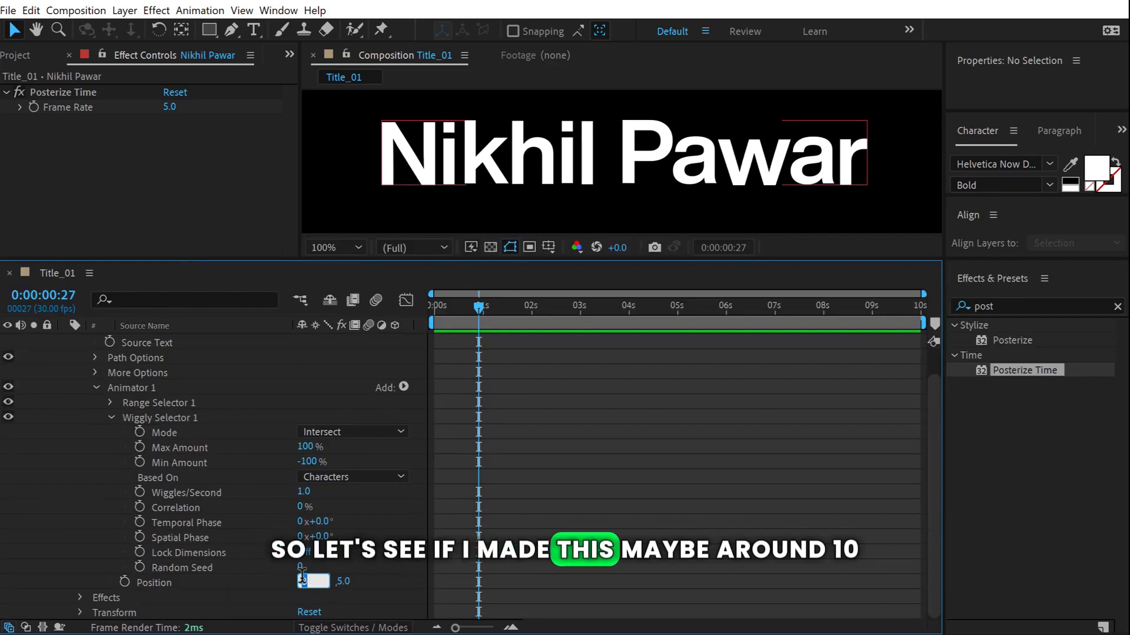
pyautogui.write('10.0')
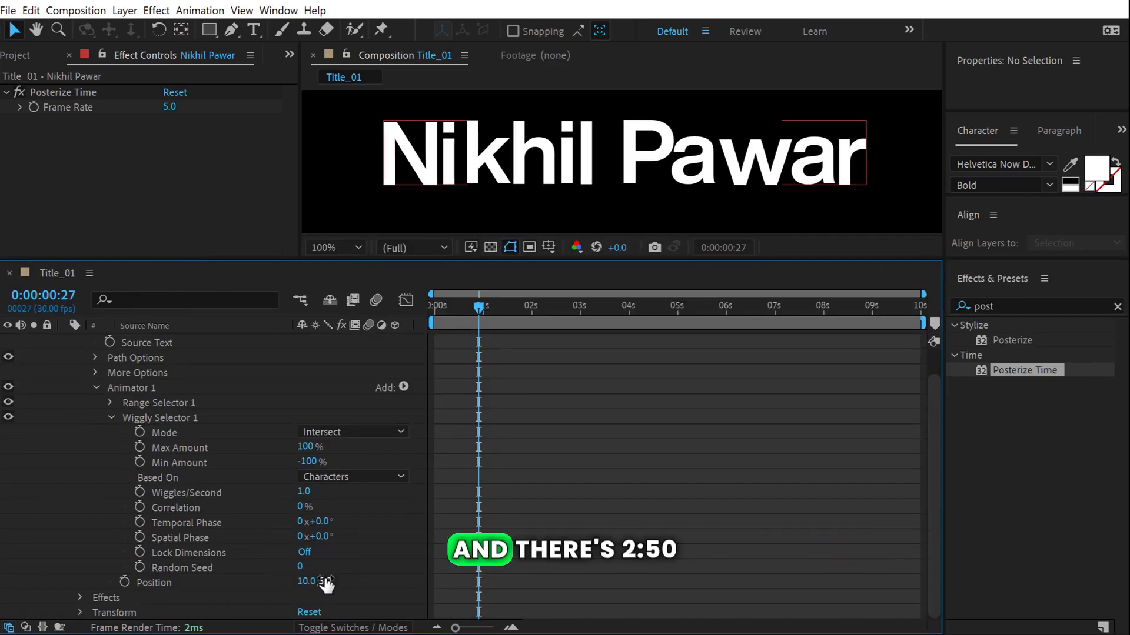
pyautogui.click(324, 581)
pyautogui.press('space')
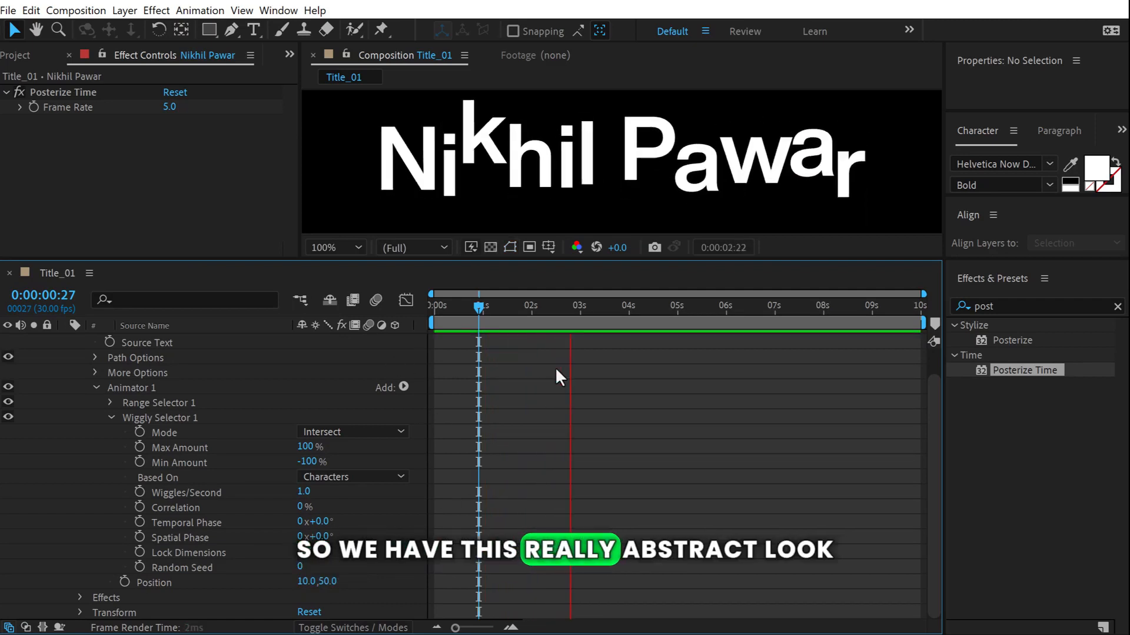
pyautogui.press('space')
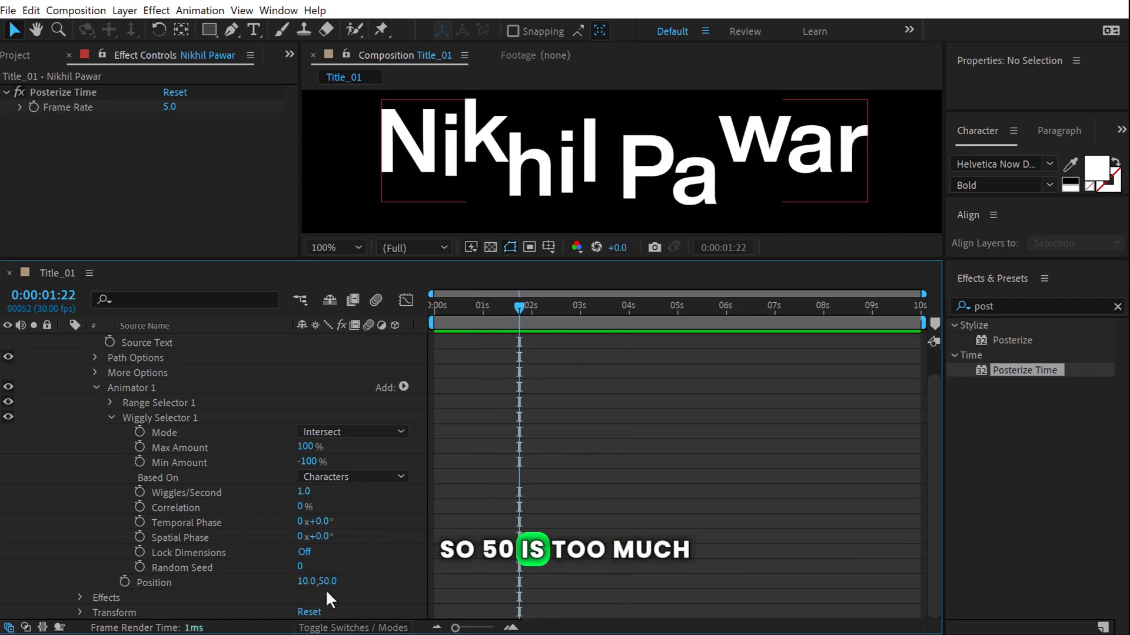
# Change the Position Y offset to 20 and preview the smaller jumps.
pyautogui.write('20')
pyautogui.press('Return')
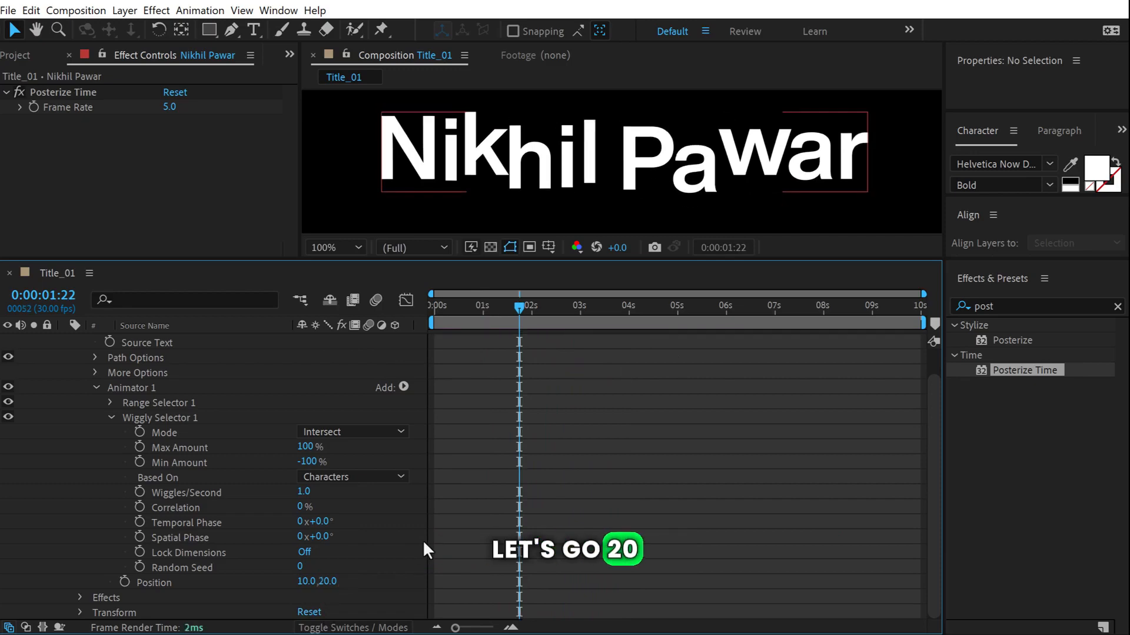
pyautogui.press('space')
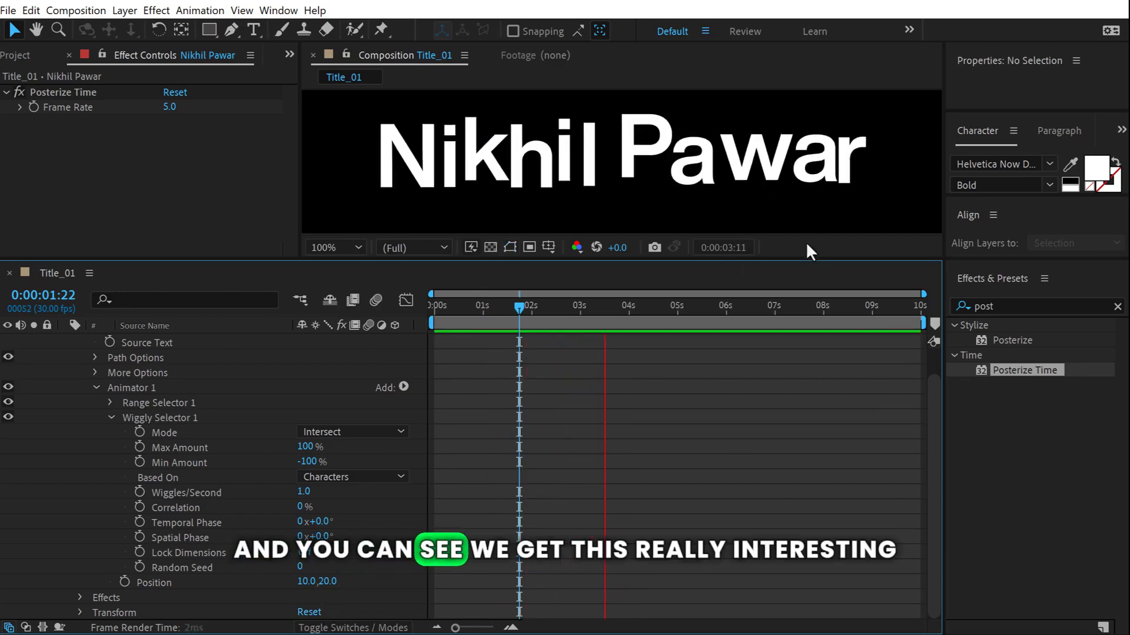
pyautogui.click(493, 318)
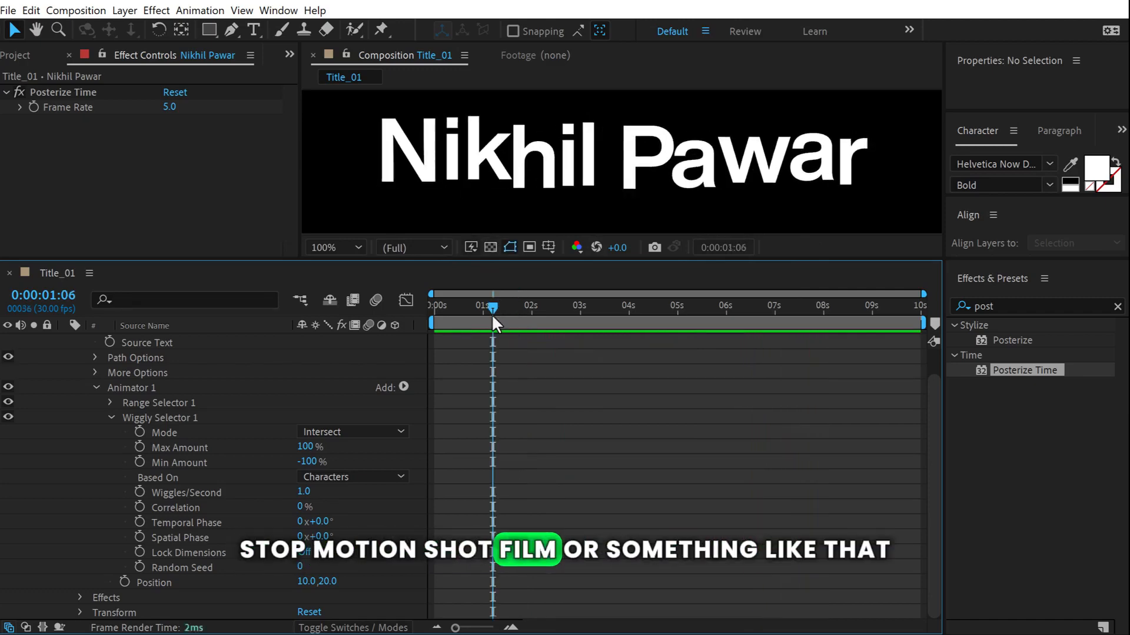
pyautogui.press('space')
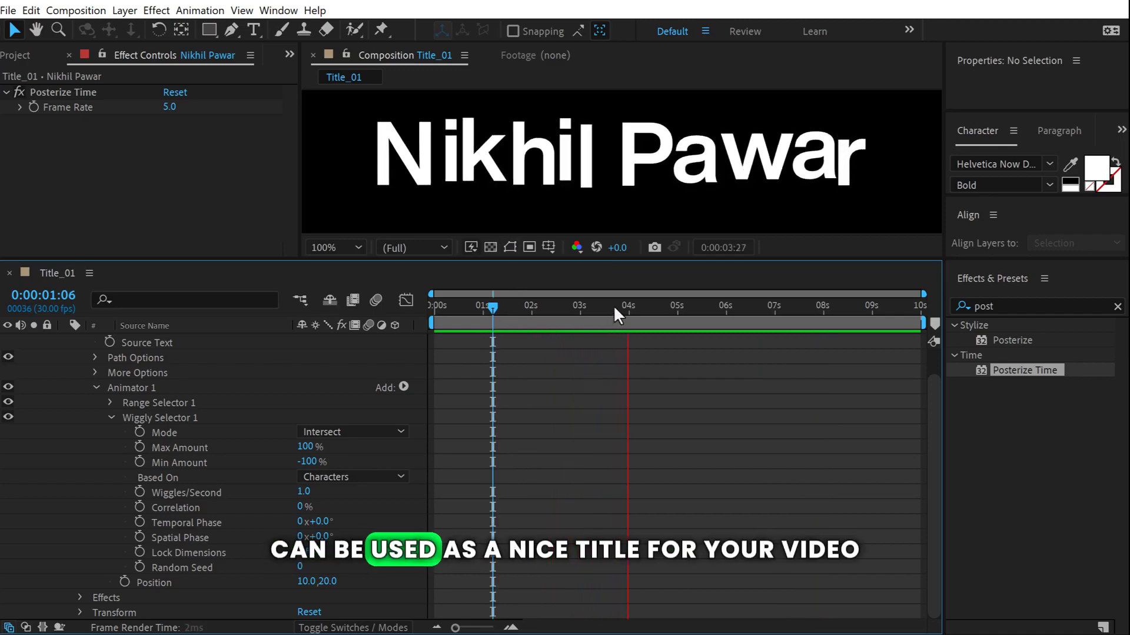
# Duplicate Title_01 as Title_02 and delete its name text layer.
pyautogui.click(546, 313)
pyautogui.click(24, 54)
pyautogui.click(52, 214)
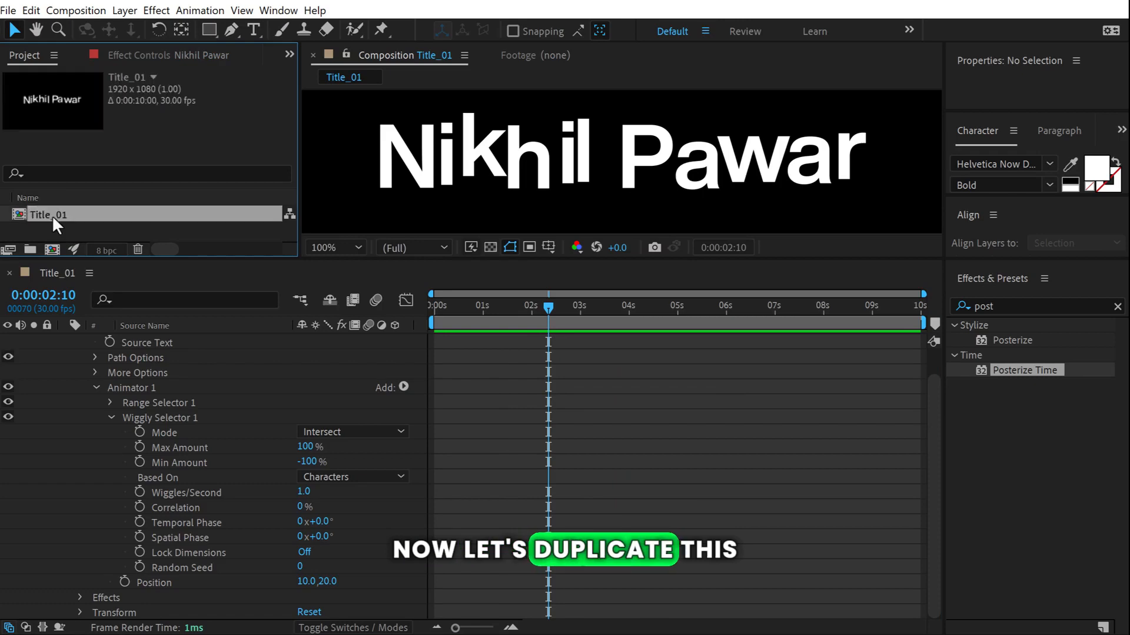
pyautogui.hotkey('ctrl', 'd')
pyautogui.click(147, 342)
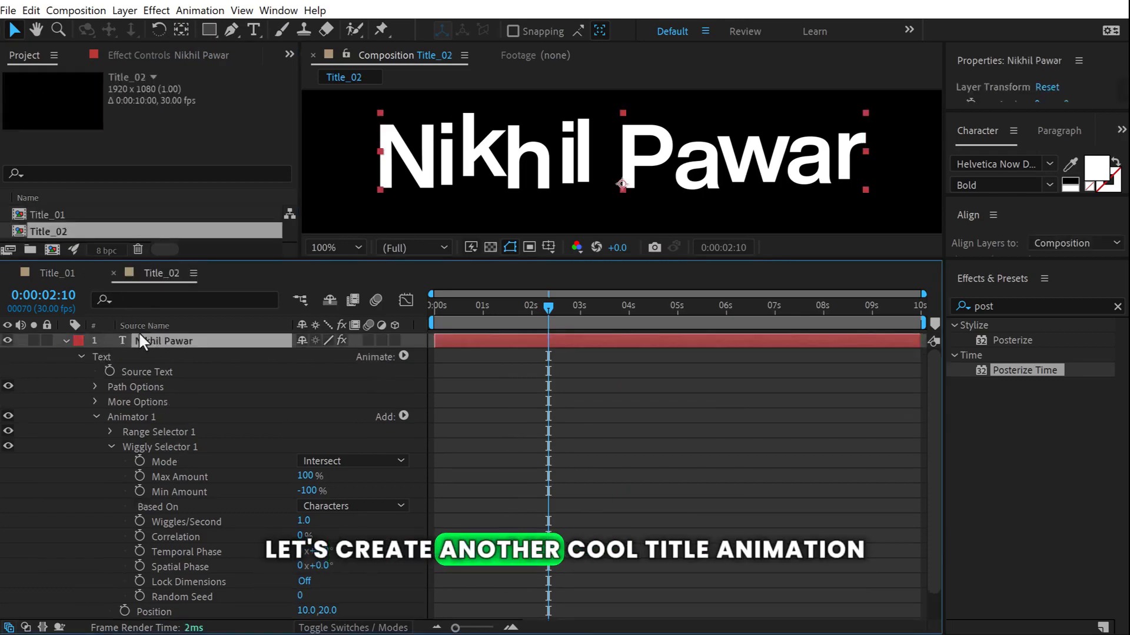
pyautogui.press('Delete')
pyautogui.moveTo(196, 260); pyautogui.dragTo(244, 436)
pyautogui.click(346, 519)
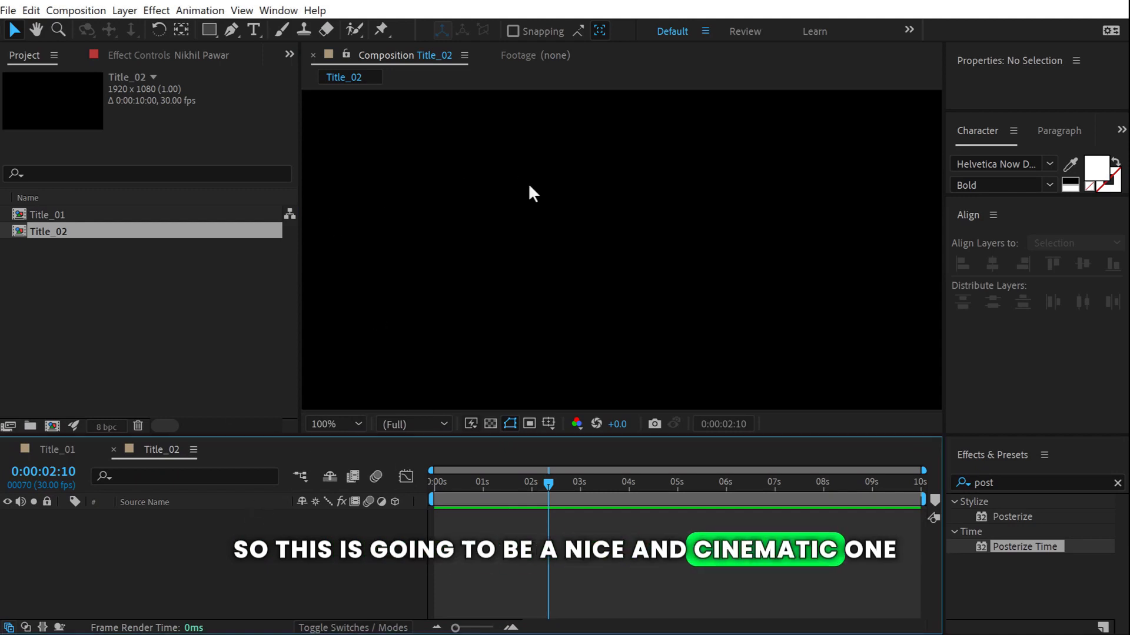
# Create a new text layer reading 'cinematic' in Title_02.
pyautogui.click(254, 29)
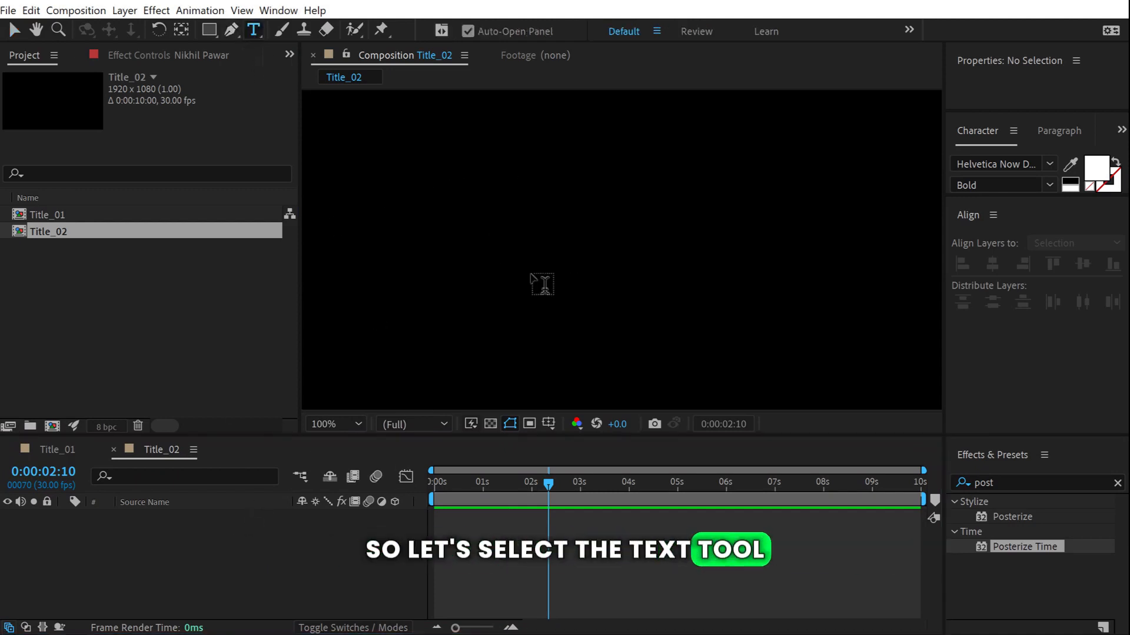
pyautogui.click(532, 285)
pyautogui.write('cinematic')
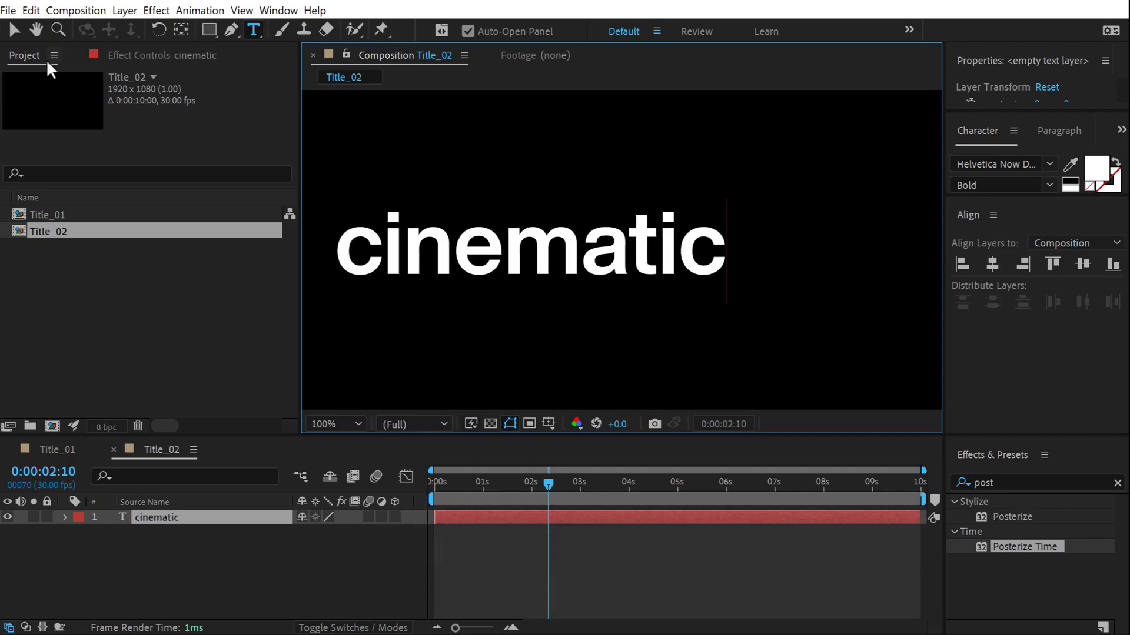
pyautogui.click(14, 30)
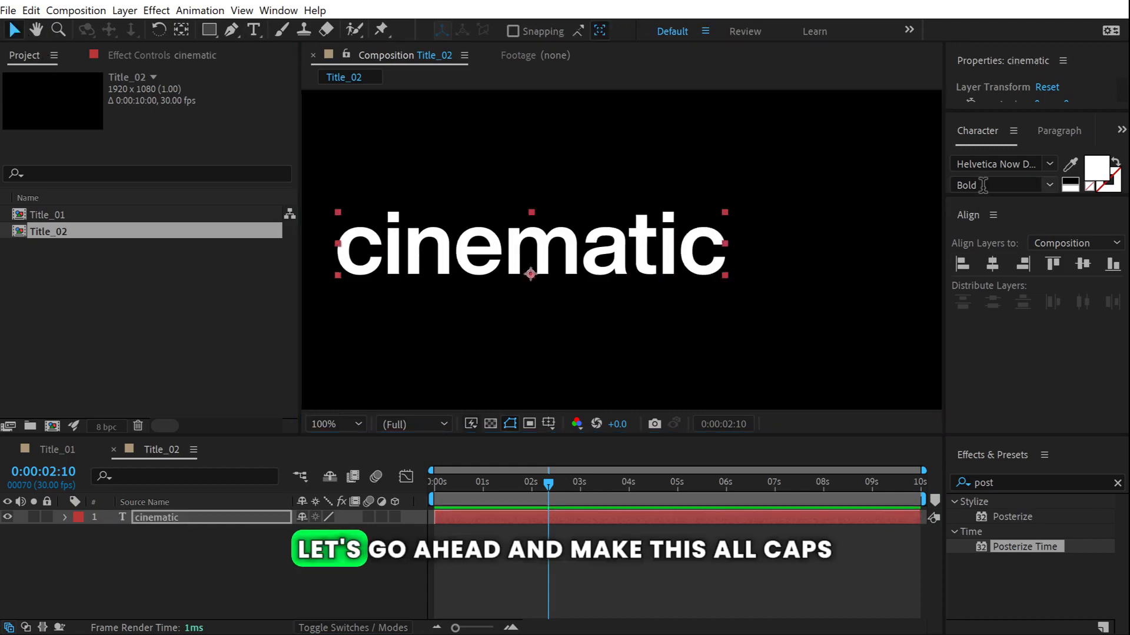
# Make the text All Caps in a Fontspring demo typeface at 143 px.
pyautogui.moveTo(984, 194); pyautogui.dragTo(998, 350)
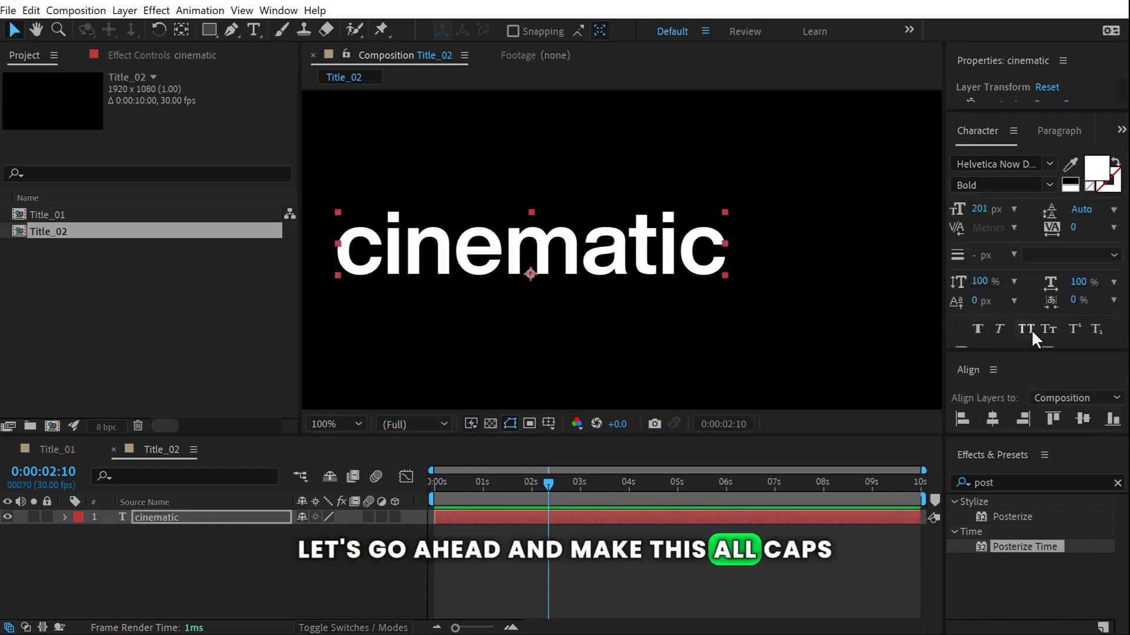
pyautogui.click(1026, 330)
pyautogui.click(1013, 165)
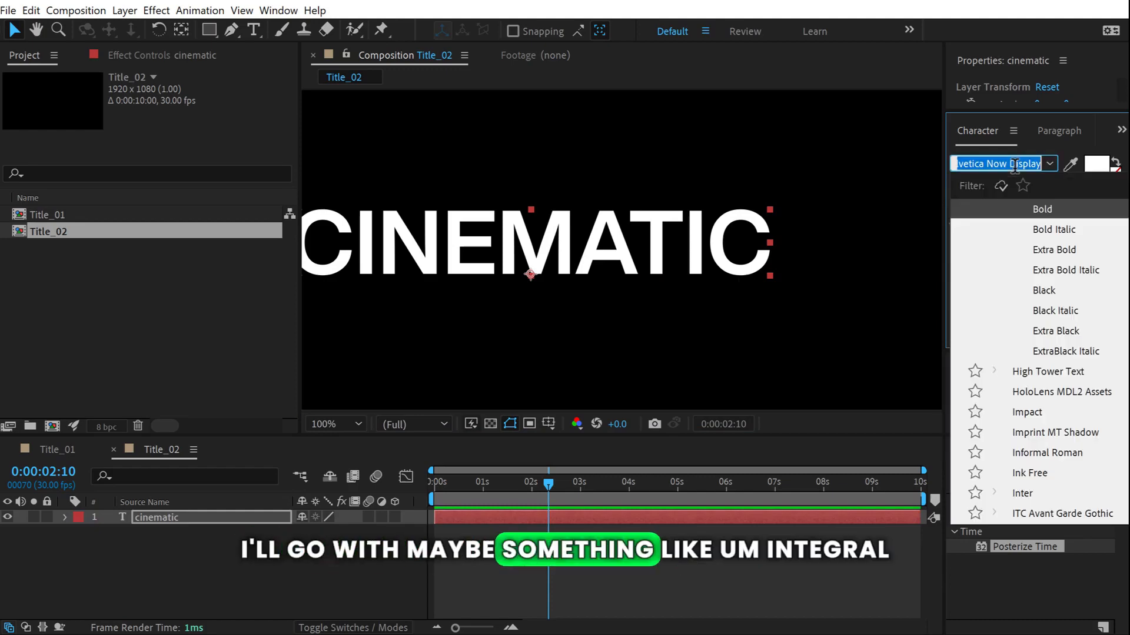
pyautogui.write('int')
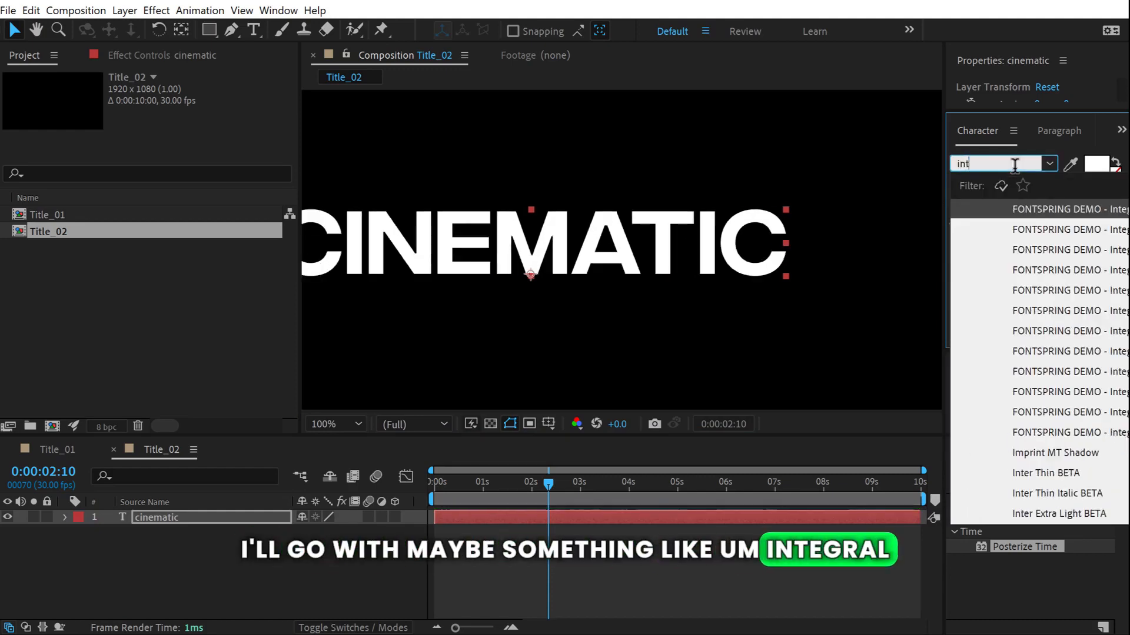
pyautogui.click(1051, 211)
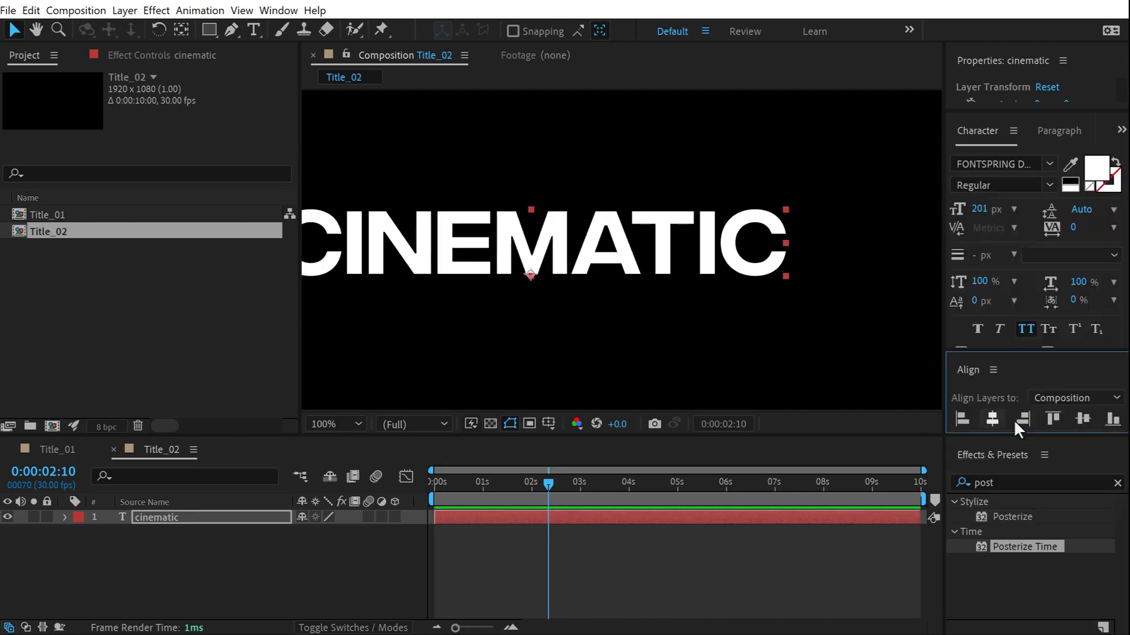
pyautogui.scroll(-2, 637, 268)
pyautogui.moveTo(980, 210); pyautogui.dragTo(945, 218)
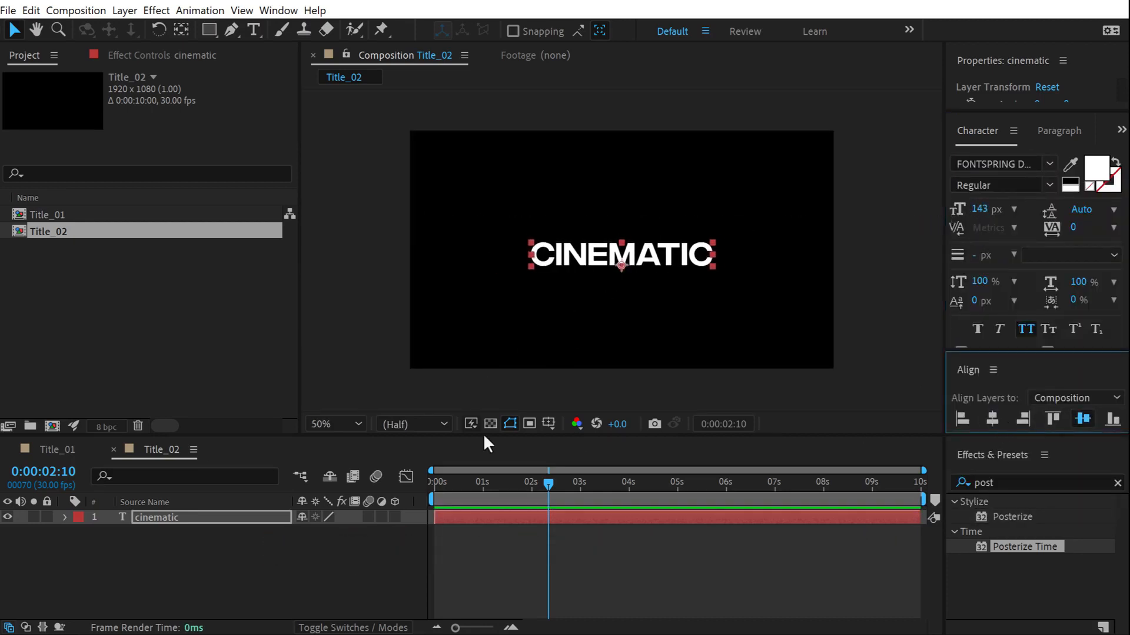
pyautogui.moveTo(168, 435); pyautogui.dragTo(186, 317)
pyautogui.click(64, 400)
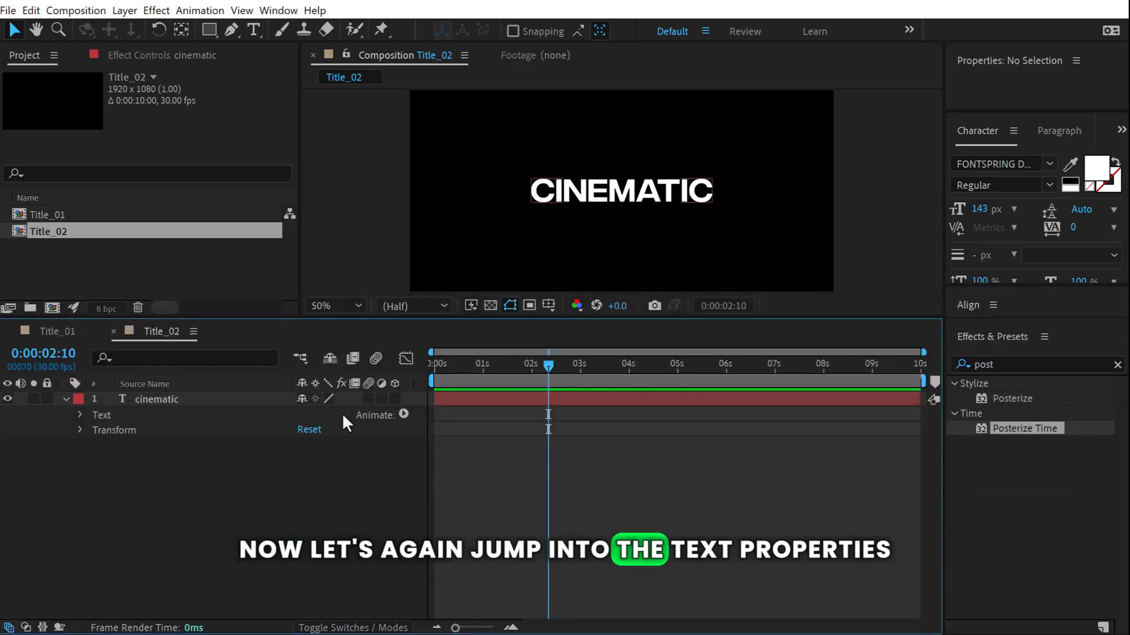
pyautogui.click(404, 415)
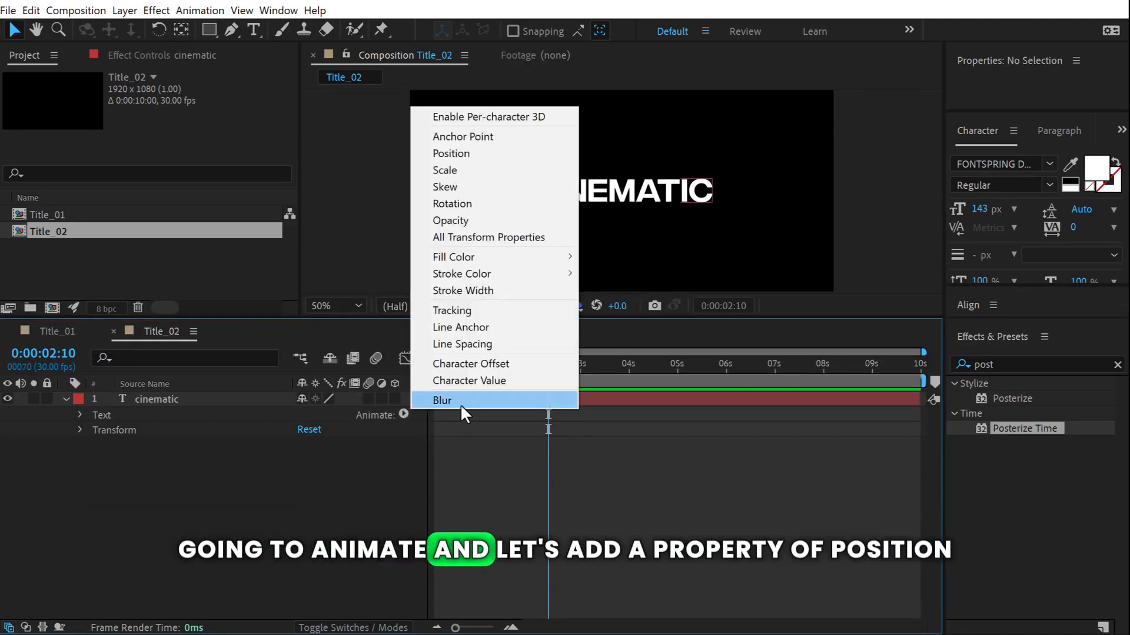
pyautogui.click(473, 154)
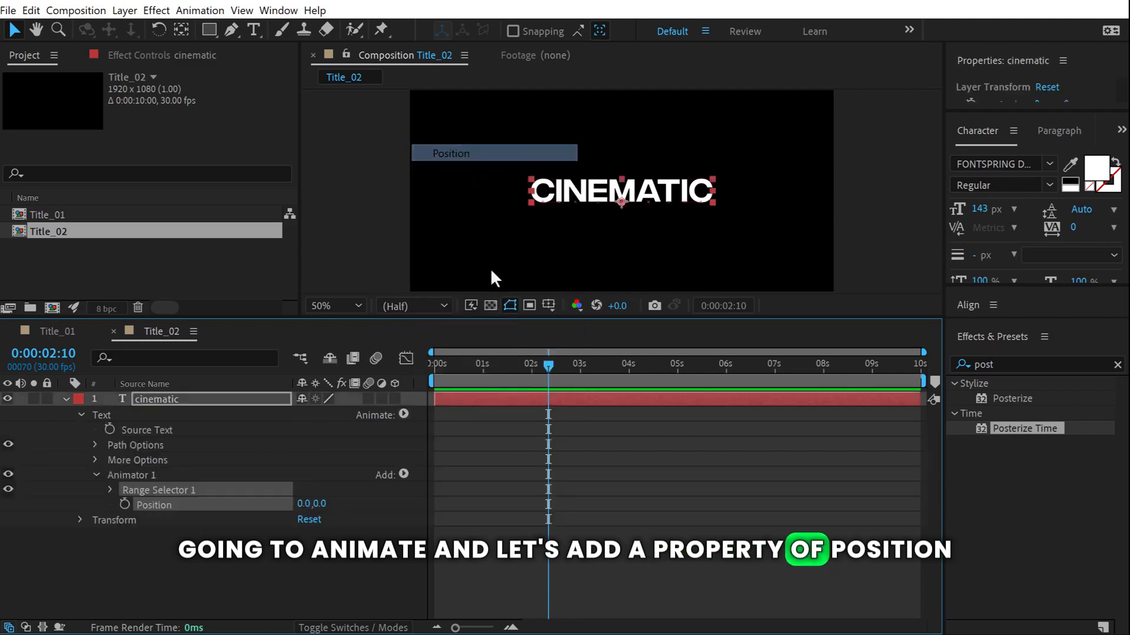
pyautogui.click(252, 480)
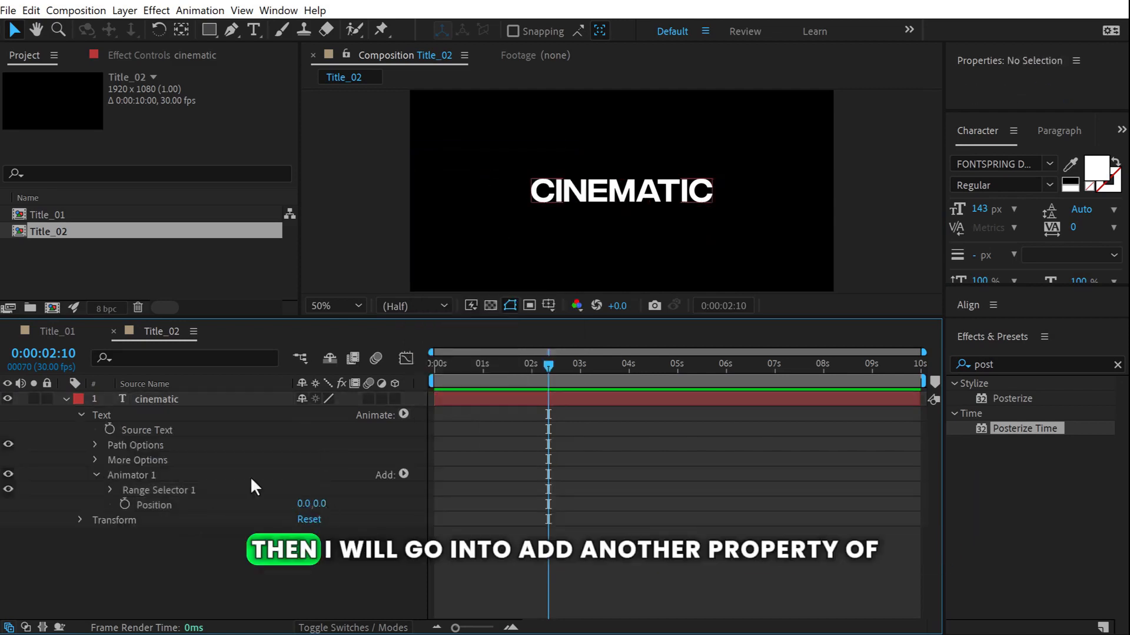
pyautogui.click(404, 474)
pyautogui.moveTo(480, 484)
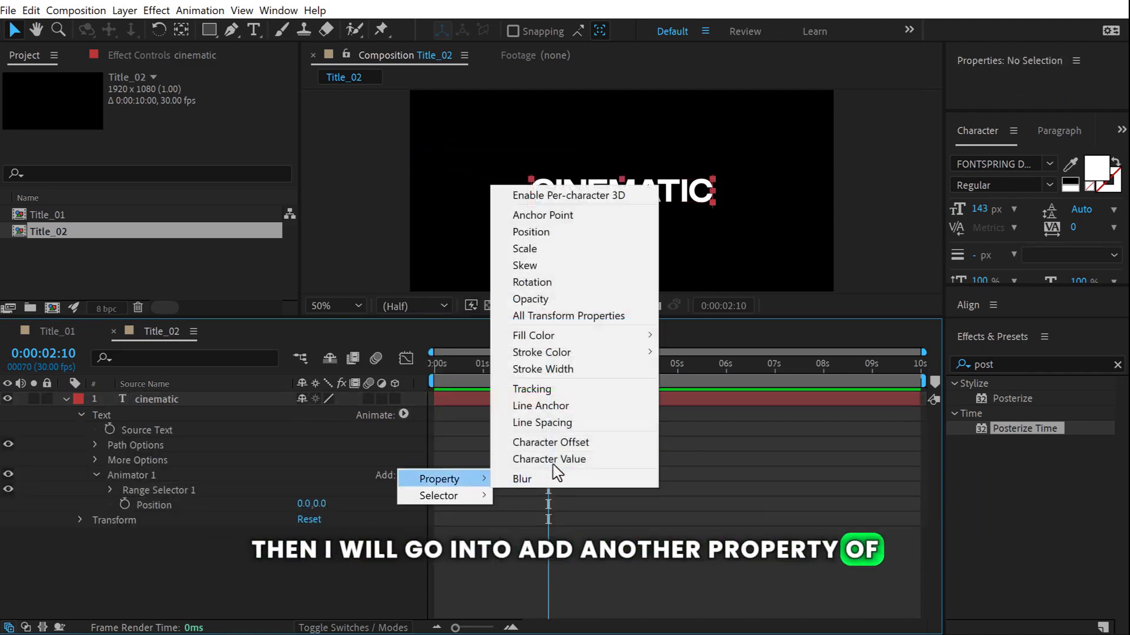
pyautogui.click(553, 299)
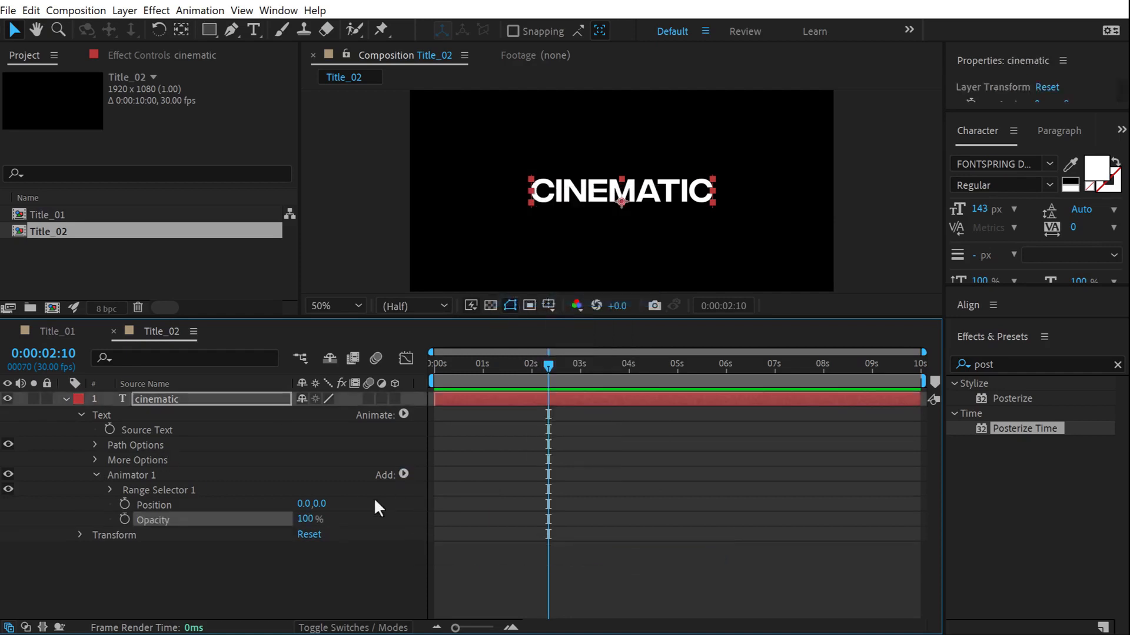
pyautogui.click(404, 474)
pyautogui.moveTo(453, 484)
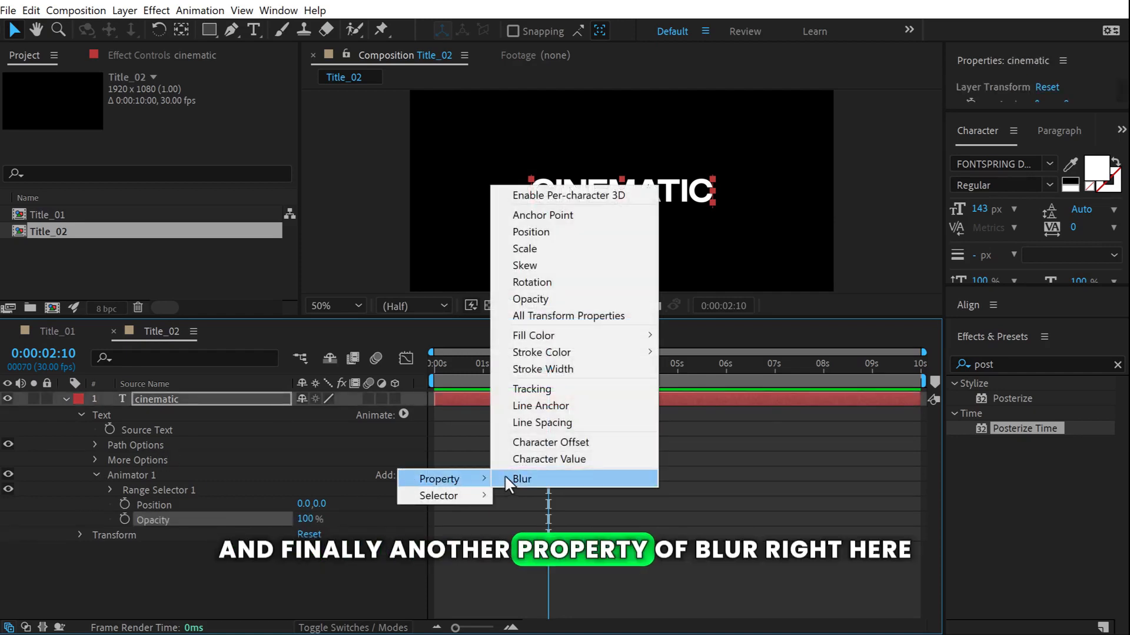
pyautogui.click(529, 479)
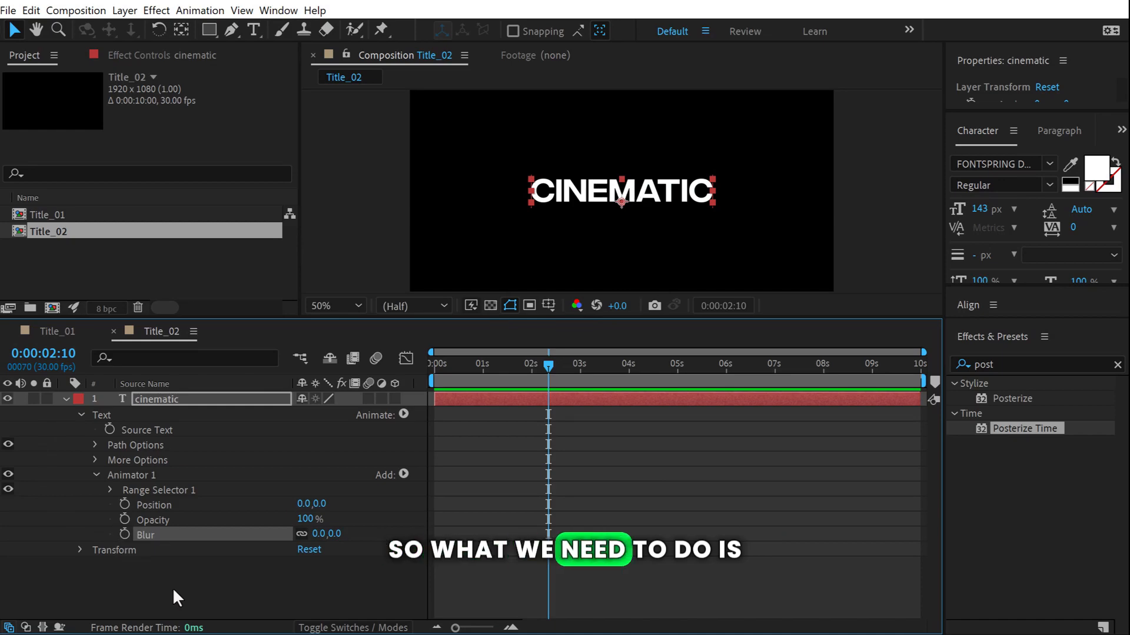
pyautogui.hotkey('ctrl', 'z')
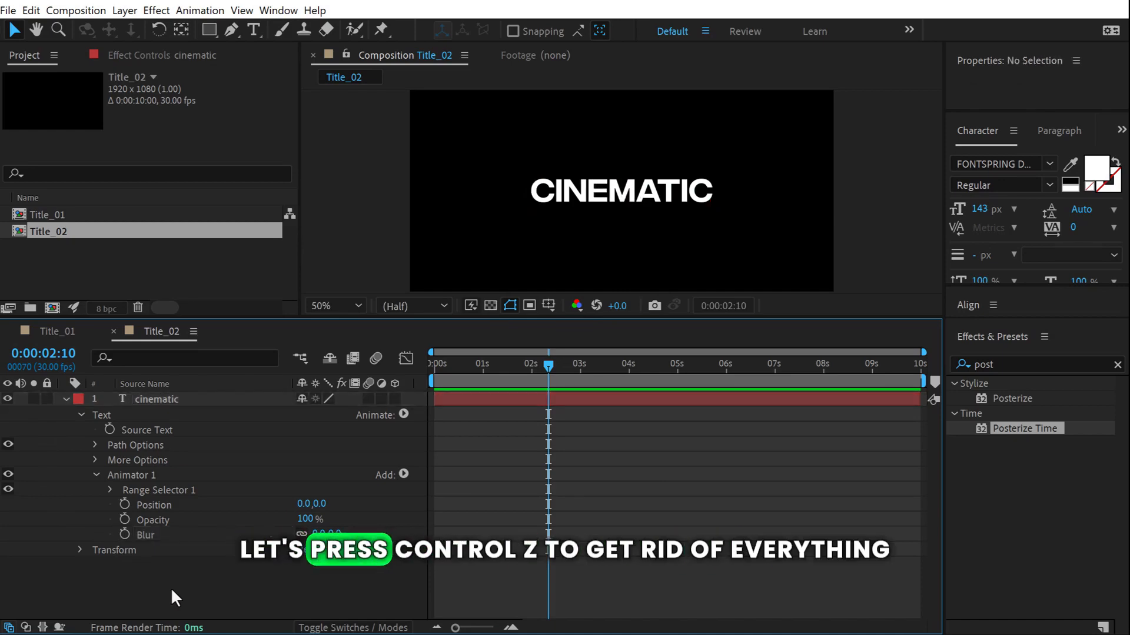
pyautogui.hotkey('ctrl', 'z')
pyautogui.hotkey('ctrl', 'z')
pyautogui.hotkey('ctrl', 'z')
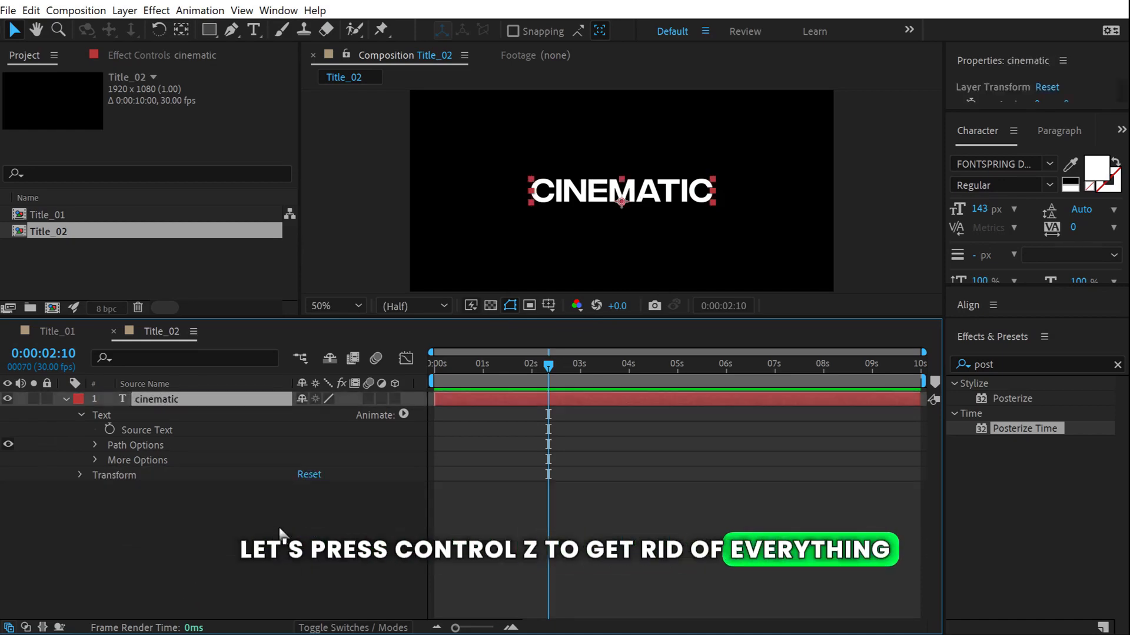
# Make the cinematic layer 3D with per-character 3D and a 3D Position animator.
pyautogui.click(396, 399)
pyautogui.click(191, 559)
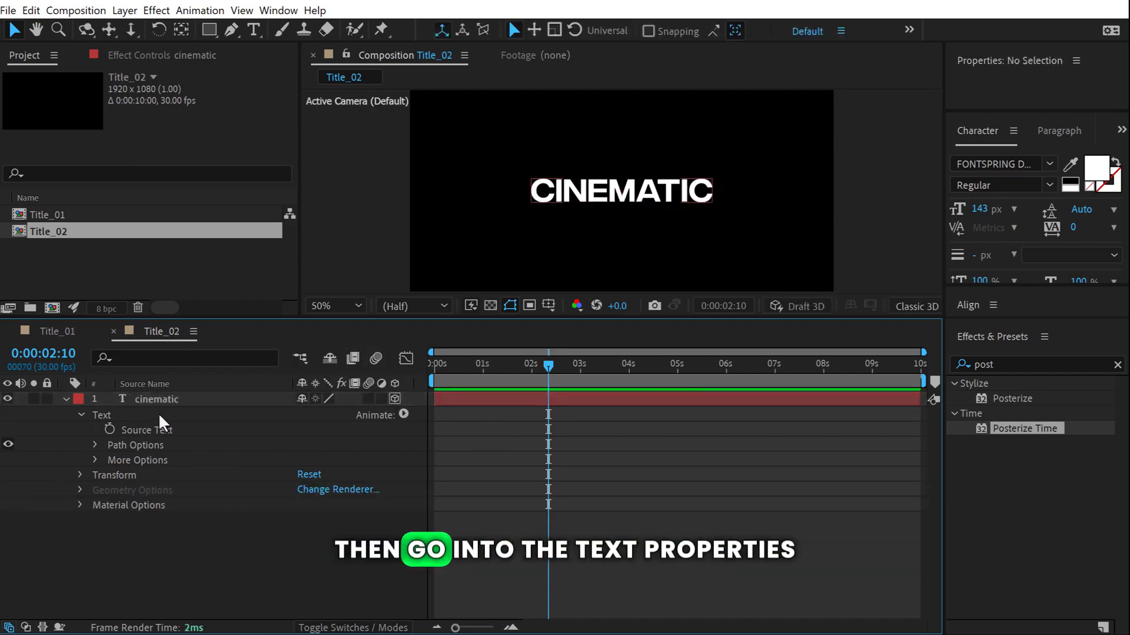
pyautogui.click(403, 414)
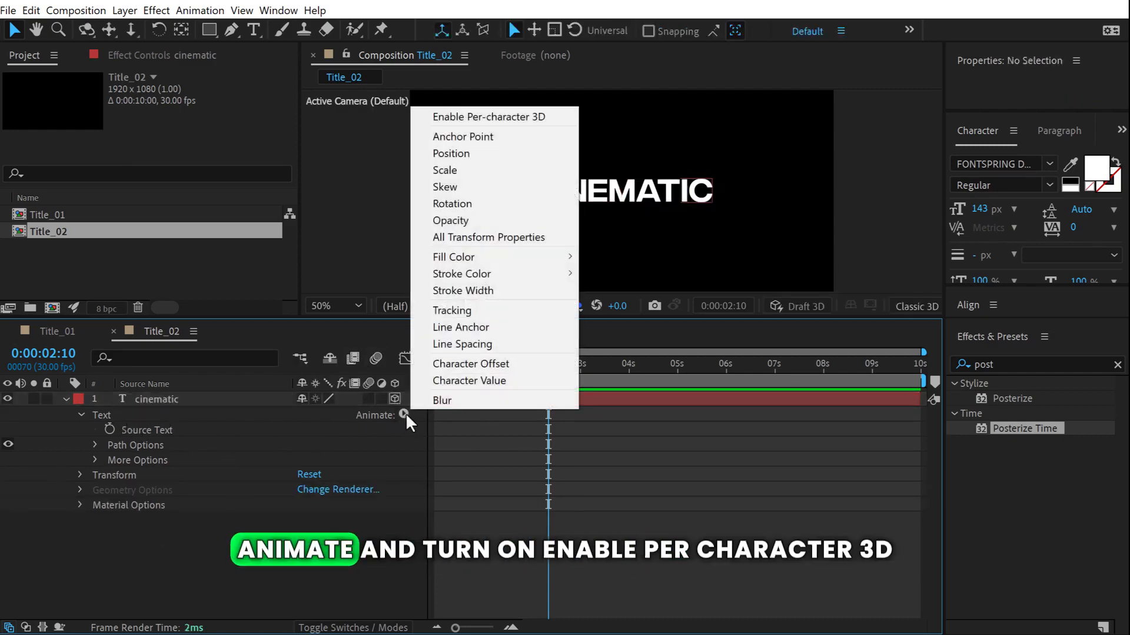
pyautogui.click(471, 118)
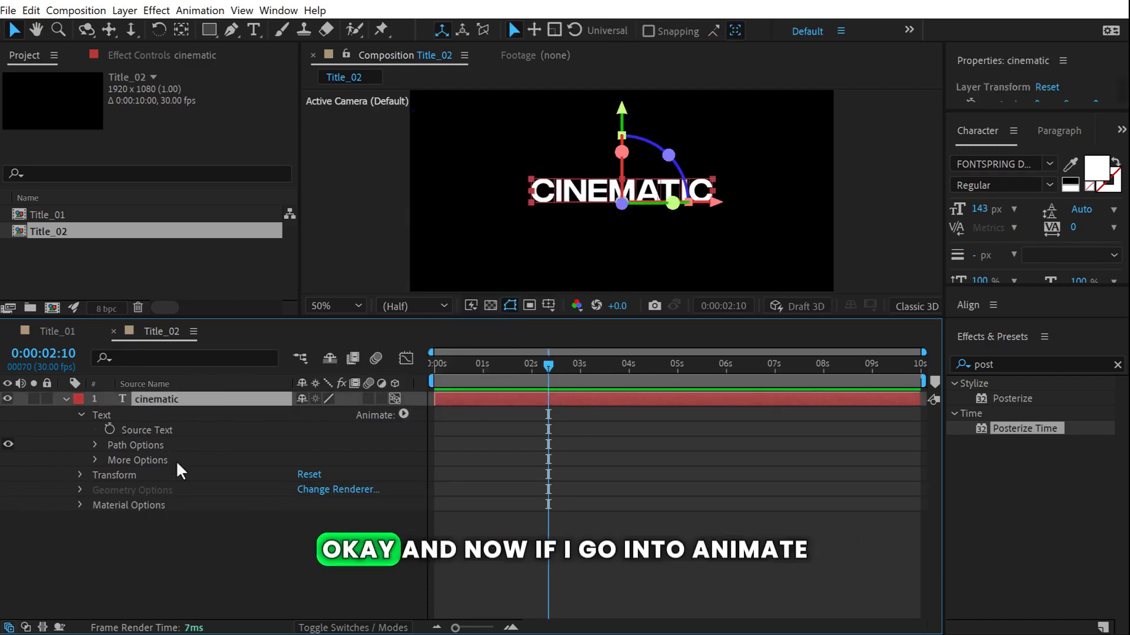
pyautogui.click(403, 414)
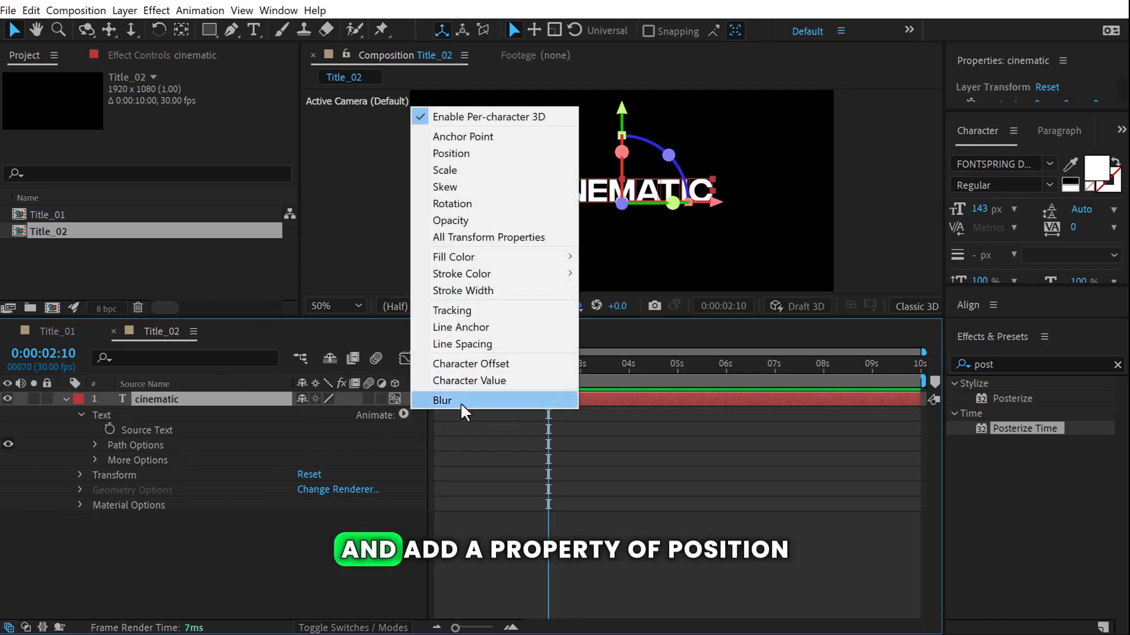
pyautogui.click(462, 158)
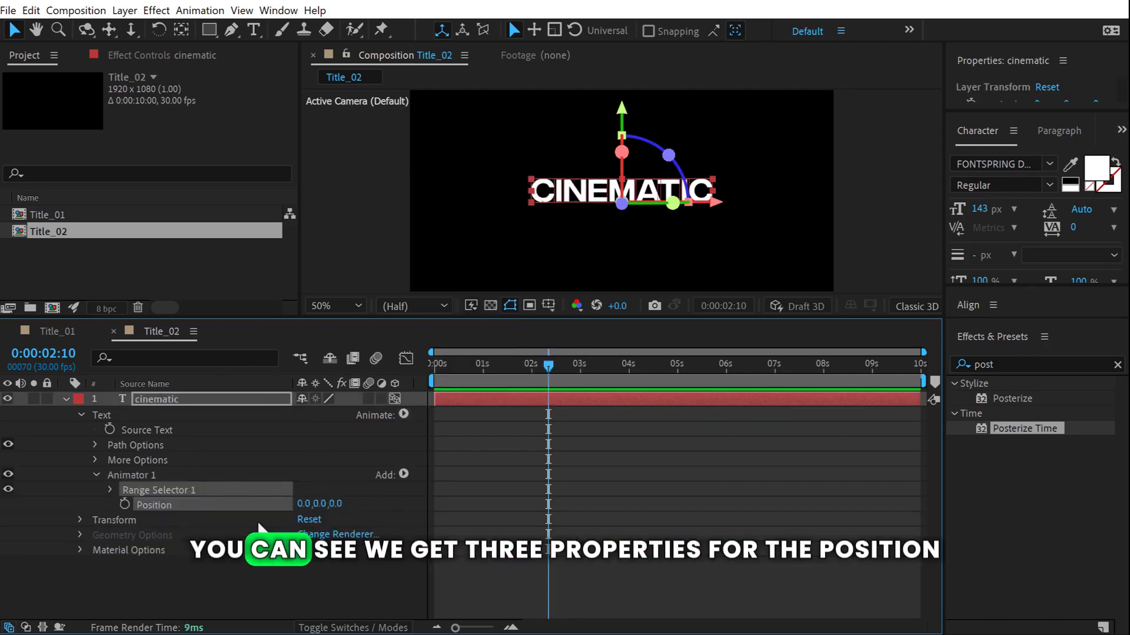
pyautogui.click(310, 564)
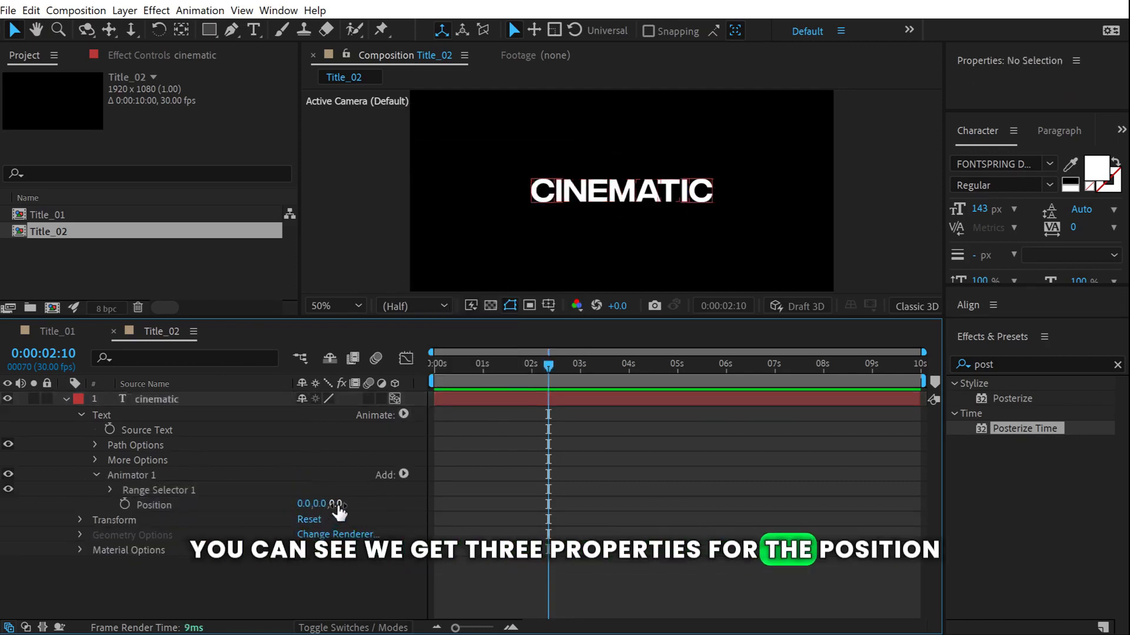
# Add Opacity and Blur properties to Animator 1.
pyautogui.click(405, 474)
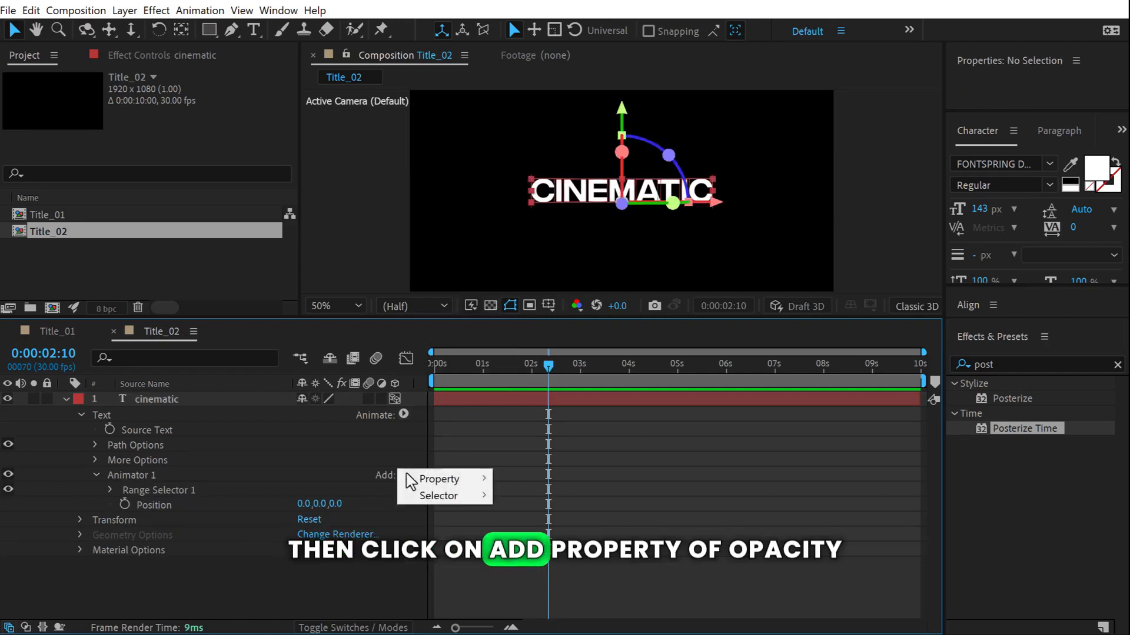
pyautogui.moveTo(438, 479)
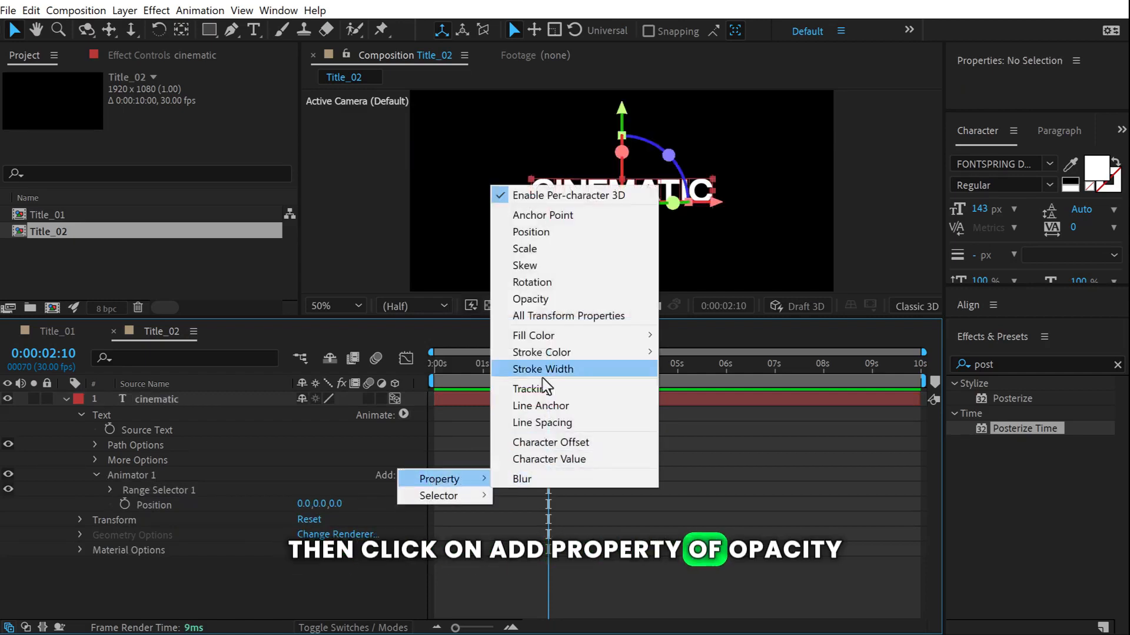
pyautogui.click(536, 301)
pyautogui.click(404, 475)
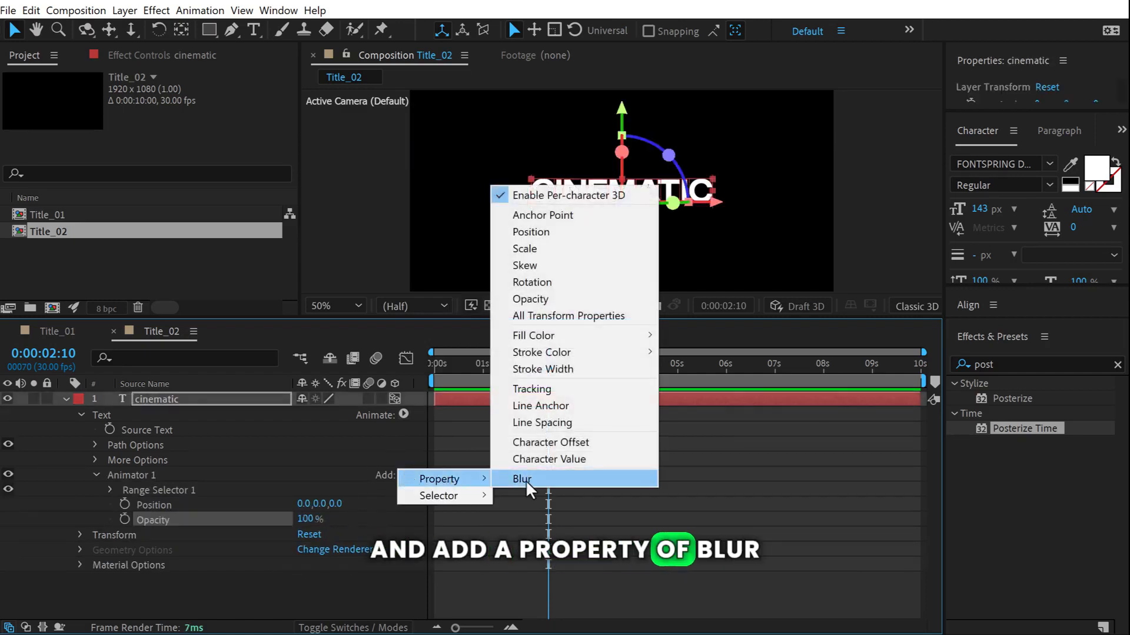
pyautogui.click(521, 408)
# Set Animator 1's Position to 0,0,-2000 and Blur to 100,100.
pyautogui.moveTo(335, 504)
pyautogui.mouseDown()
pyautogui.moveTo(344, 516)
pyautogui.moveTo(343, 506)
pyautogui.mouseUp()
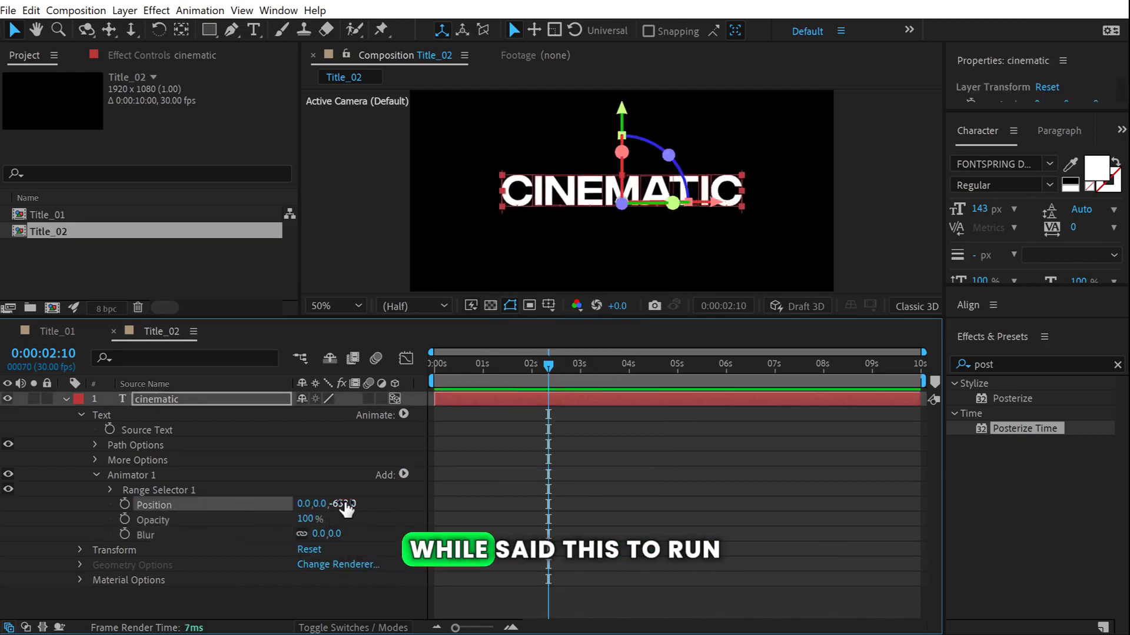
pyautogui.click(345, 496)
pyautogui.write('-20')
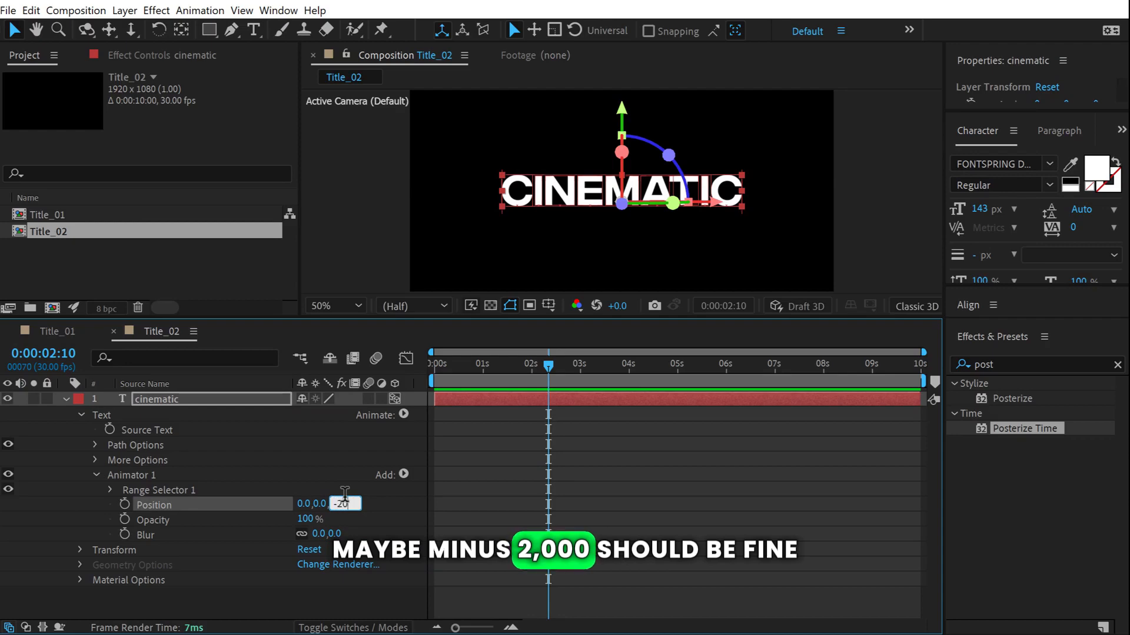
pyautogui.write('00')
pyautogui.press('Return')
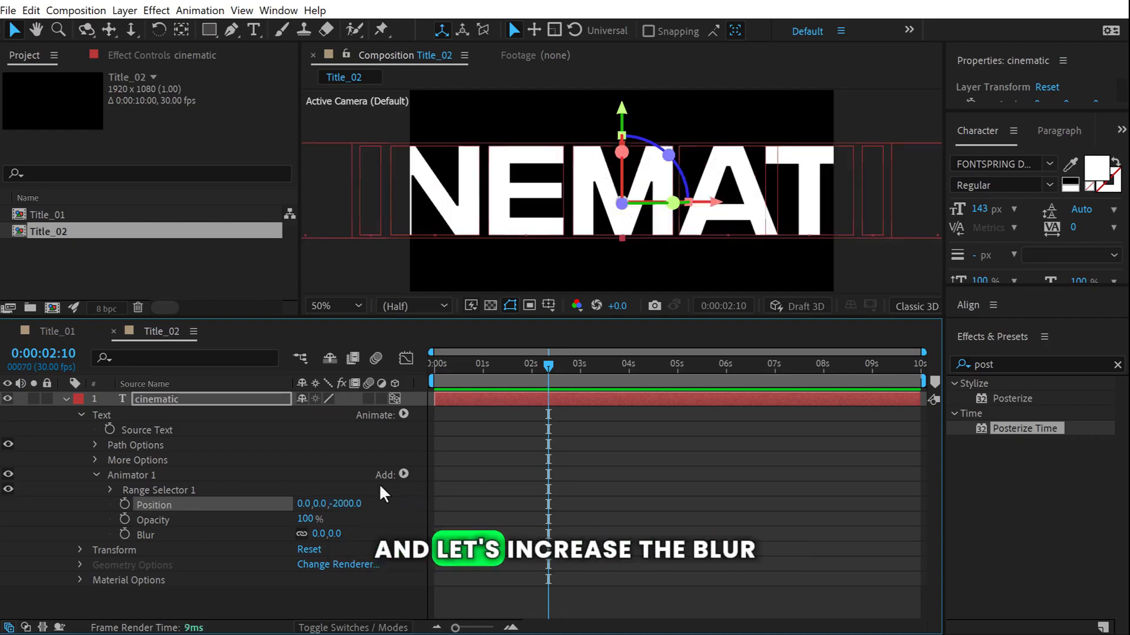
pyautogui.click(335, 533)
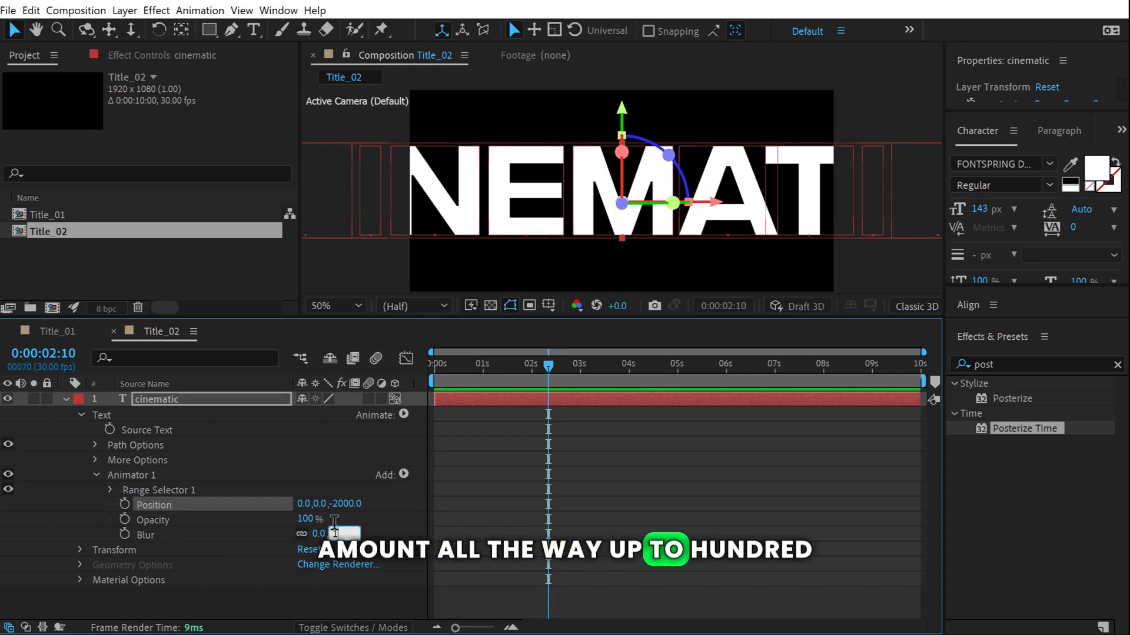
pyautogui.write('100')
pyautogui.click(387, 520)
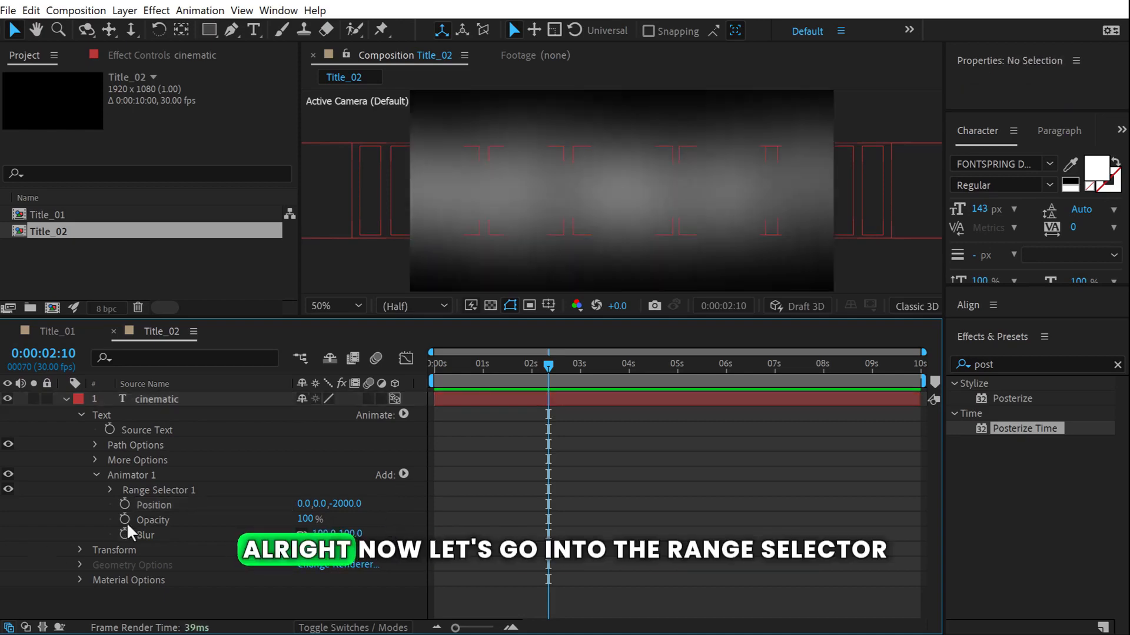
# Keyframe Range Selector 1's Offset from -100% at 0 s to 100% at 2 s.
pyautogui.click(110, 491)
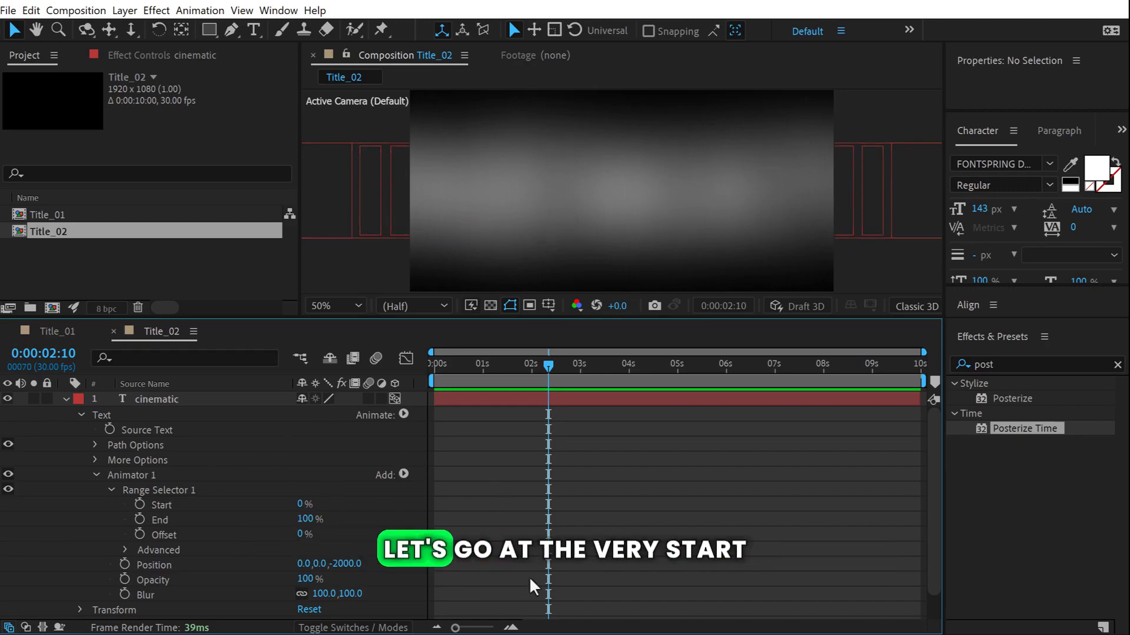
pyautogui.scroll(-2, 535, 582)
pyautogui.moveTo(549, 366); pyautogui.dragTo(433, 371)
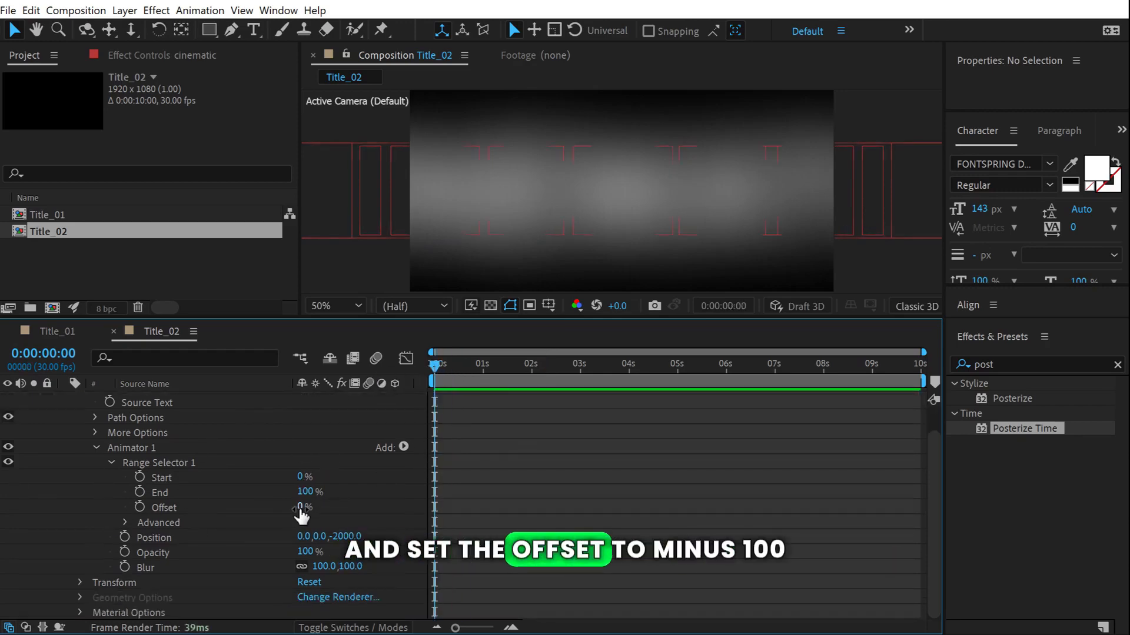
pyautogui.moveTo(300, 515); pyautogui.dragTo(124, 514)
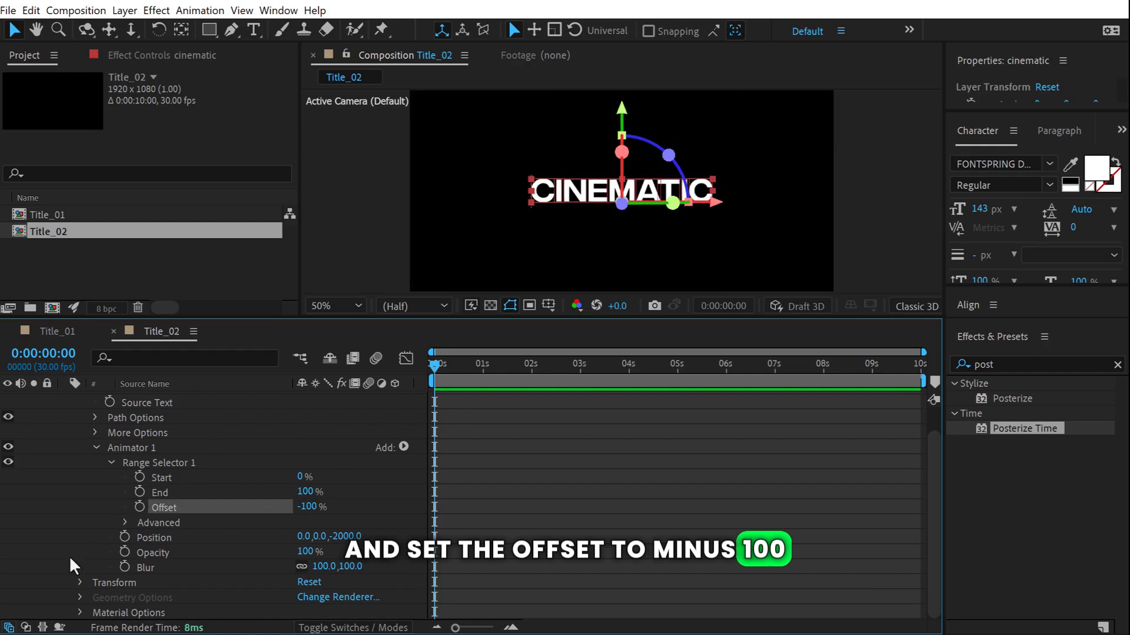
pyautogui.click(139, 506)
pyautogui.moveTo(529, 374); pyautogui.dragTo(532, 374)
pyautogui.click(307, 507)
pyautogui.write('100')
pyautogui.press('Return')
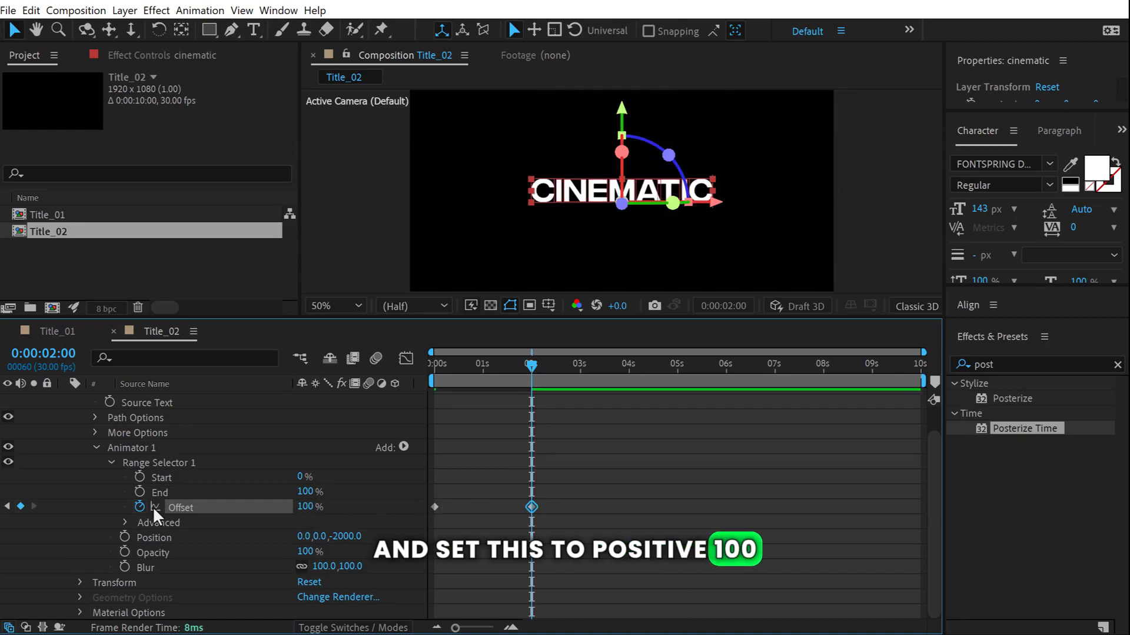
# Set the range selector's Shape to Ramp Up and preview the letter-by-letter reveal.
pyautogui.click(125, 522)
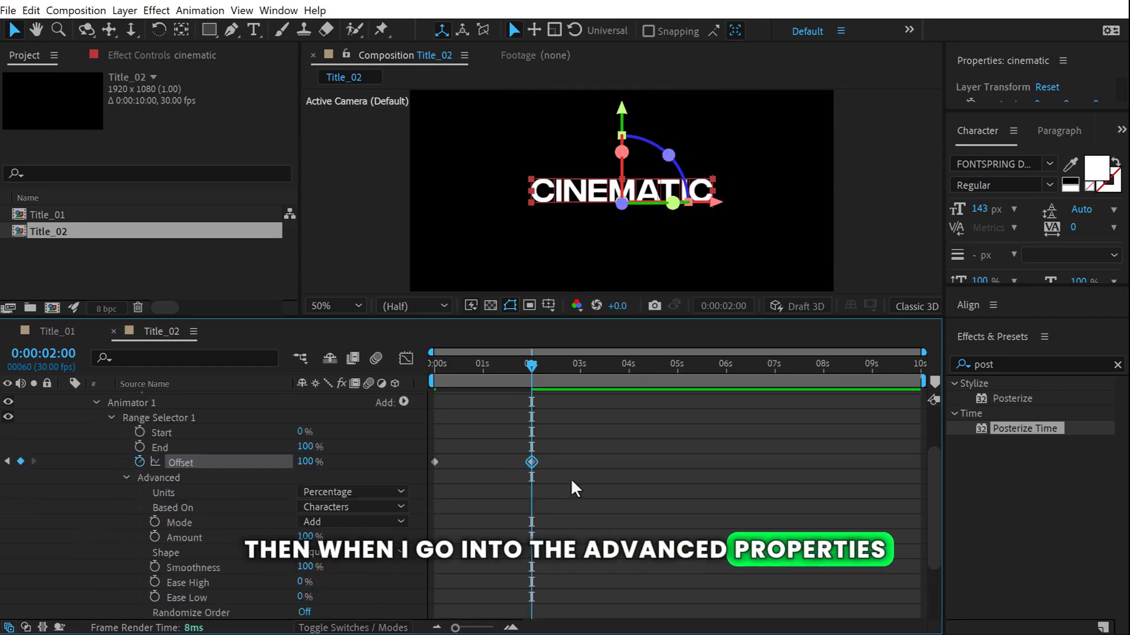
pyautogui.click(352, 556)
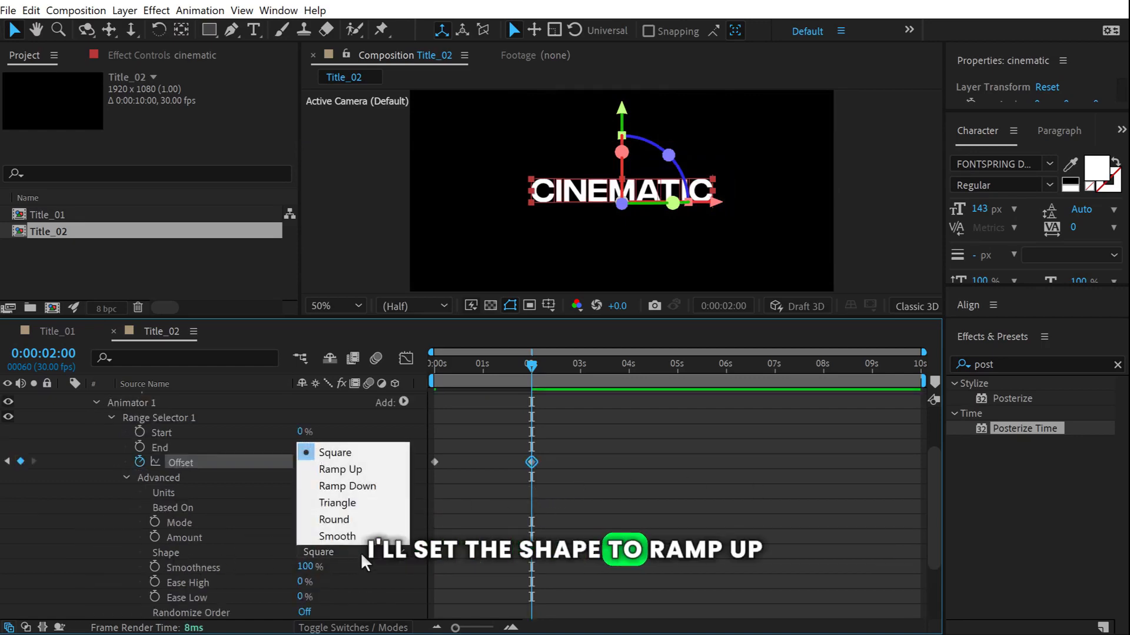
pyautogui.click(335, 469)
pyautogui.press('space')
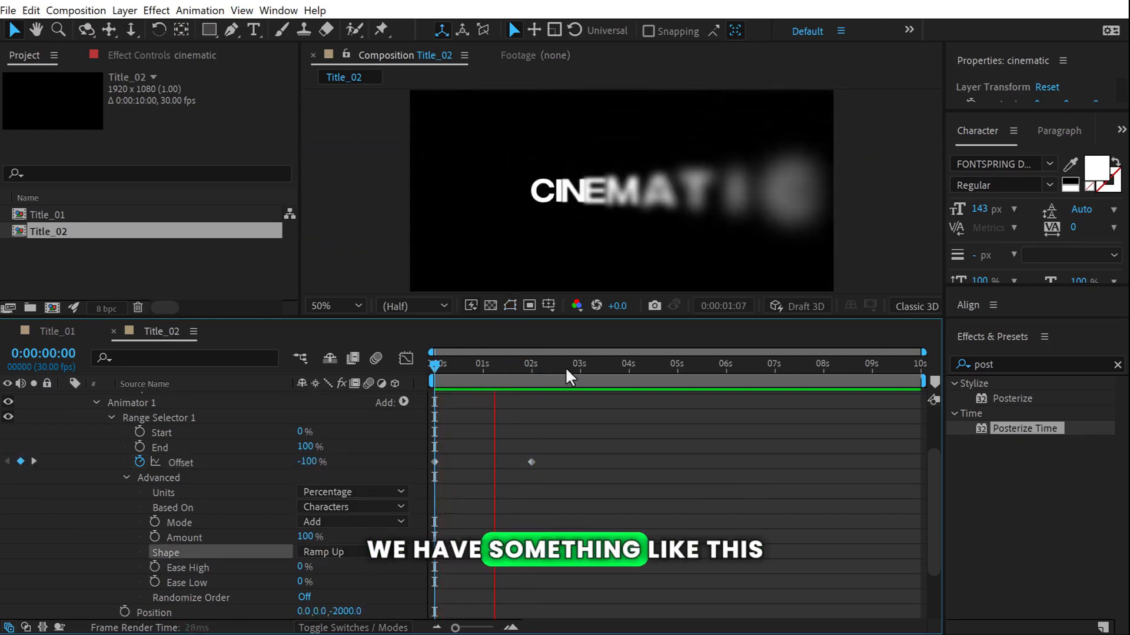
pyautogui.press('space')
pyautogui.moveTo(436, 370)
pyautogui.mouseDown()
pyautogui.moveTo(507, 374)
pyautogui.moveTo(455, 373)
pyautogui.mouseUp()
pyautogui.scroll(-2, 638, 455)
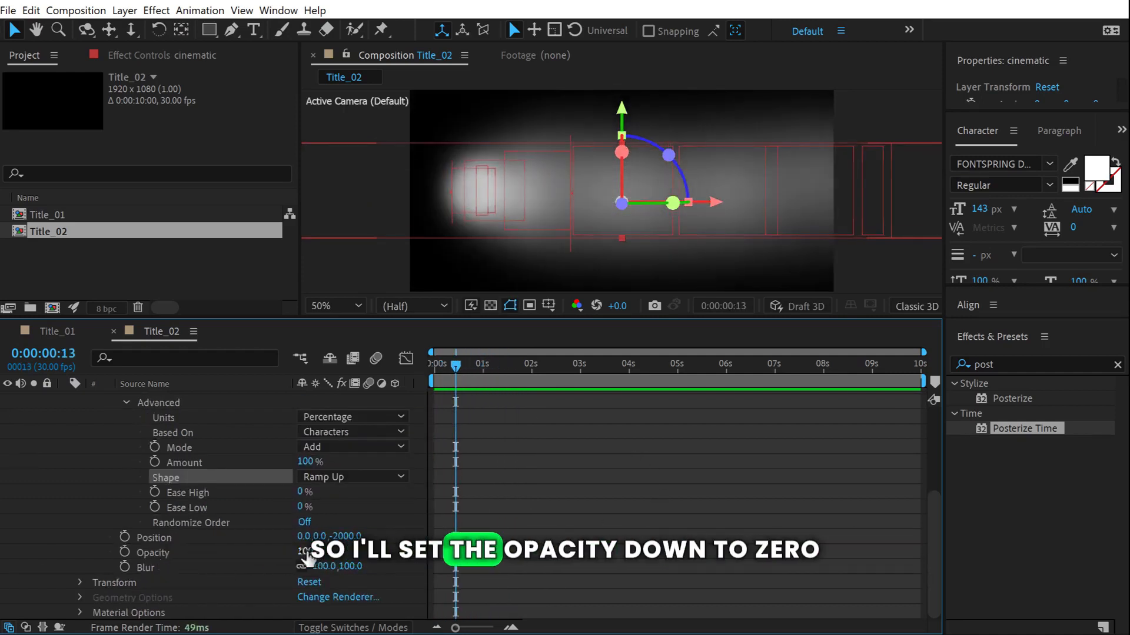
# Lower the animator's Opacity to 0% and preview the CINEMATIC fade-in.
pyautogui.moveTo(306, 554); pyautogui.dragTo(126, 553)
pyautogui.click(567, 477)
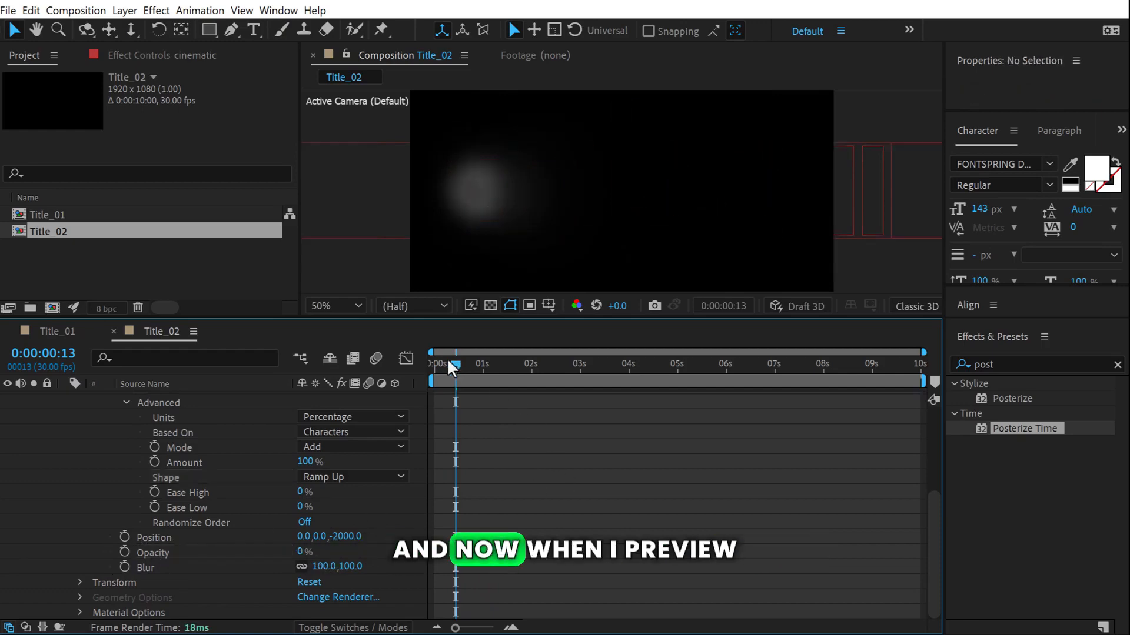
pyautogui.moveTo(452, 368); pyautogui.dragTo(435, 368)
pyautogui.press('space')
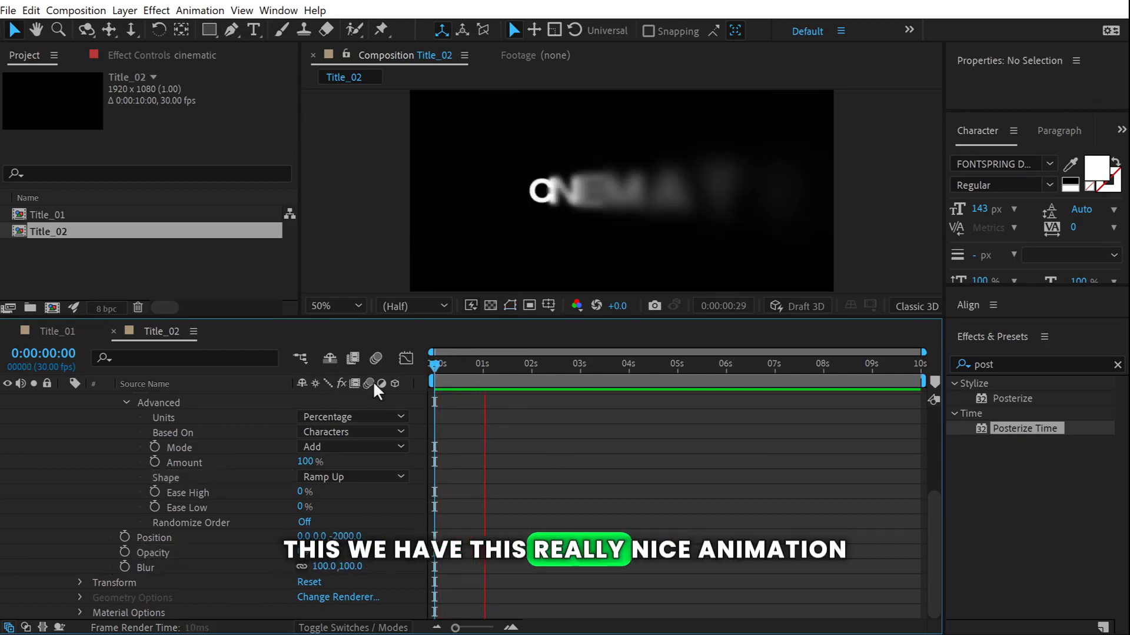
pyautogui.click(466, 365)
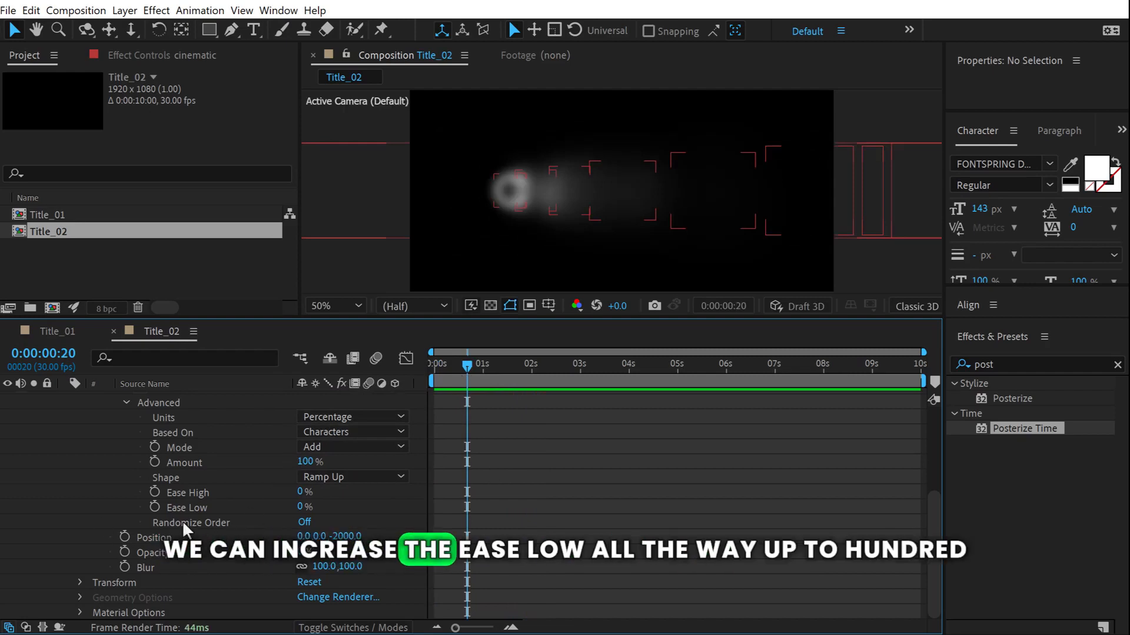
# Raise Ease Low to 100%, turn Randomize Order on, and preview the random reveal.
pyautogui.moveTo(301, 507); pyautogui.dragTo(329, 507)
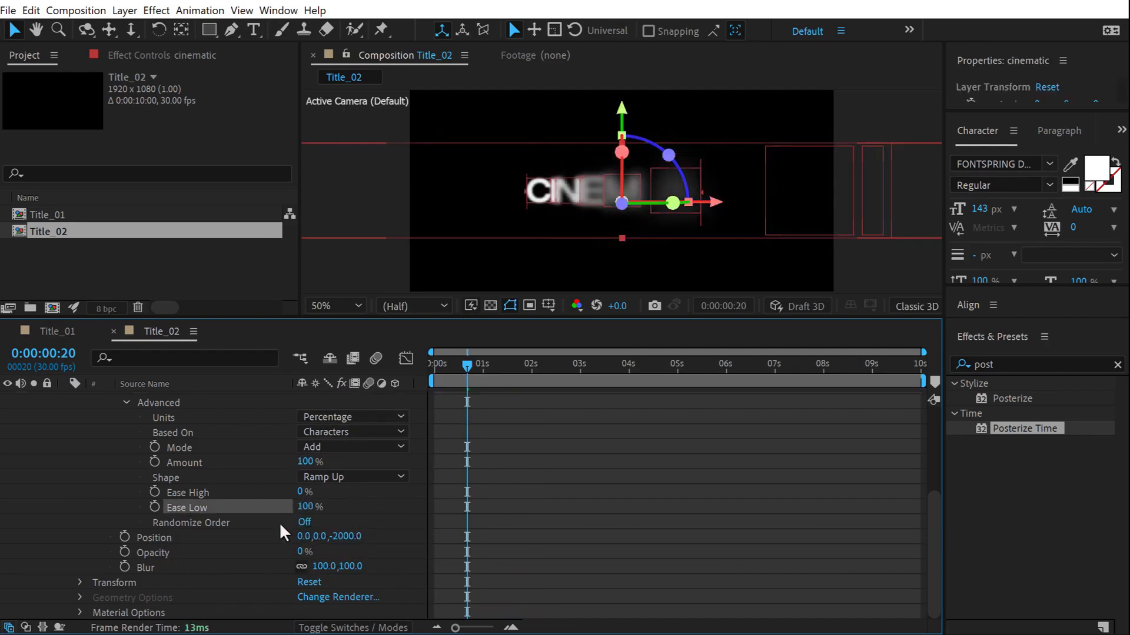
pyautogui.click(303, 523)
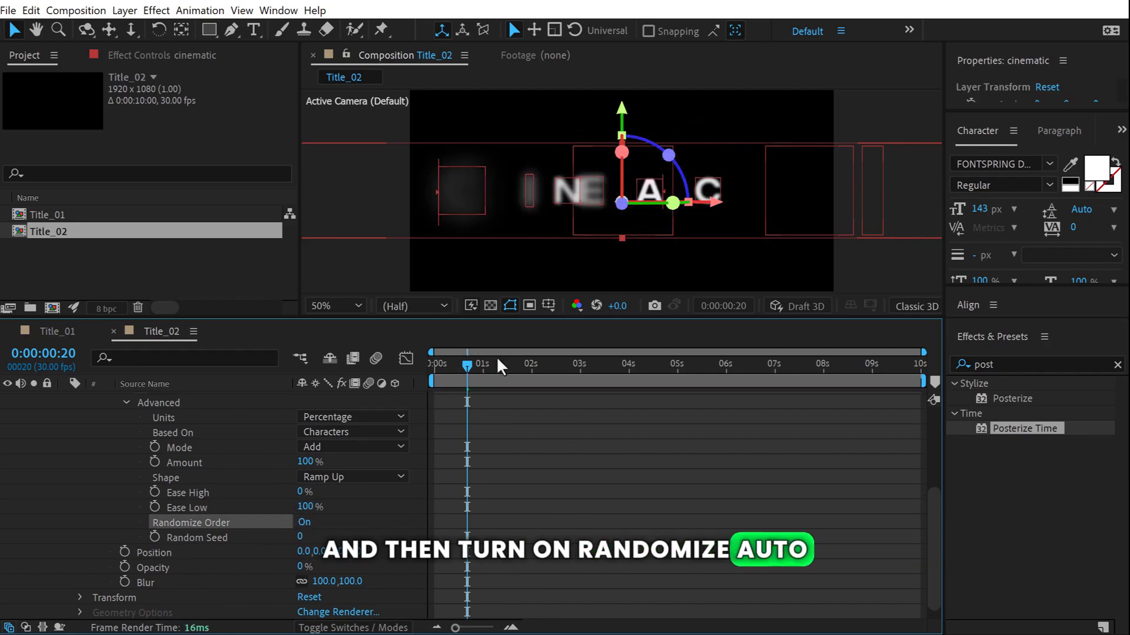
pyautogui.click(435, 364)
pyautogui.press('space')
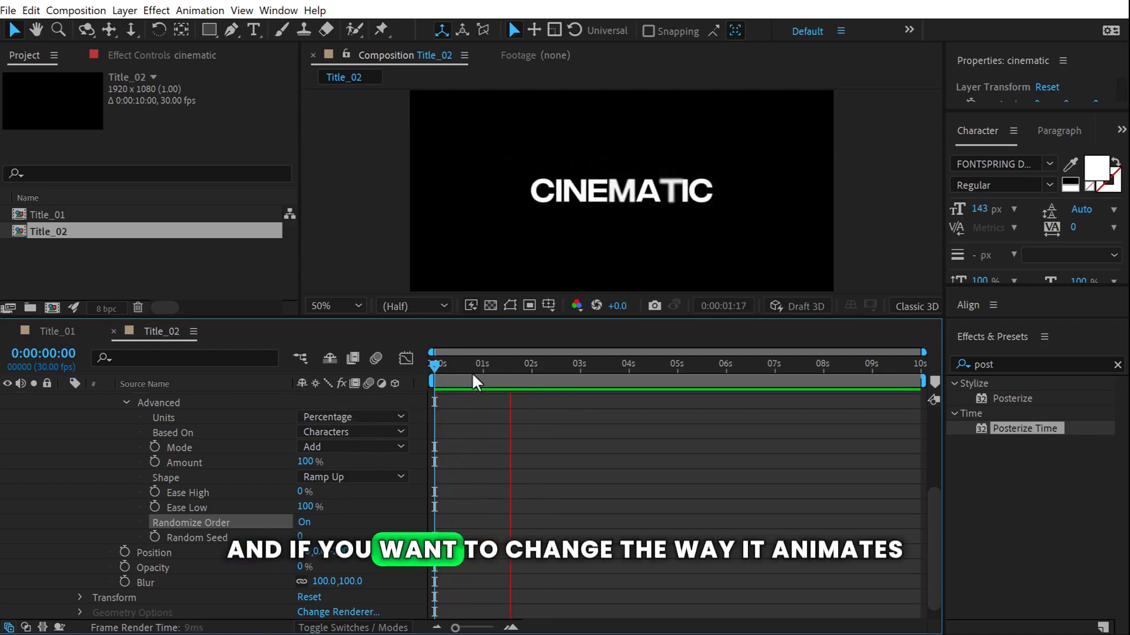
# Try a Random Seed of 6 and preview the new letter order.
pyautogui.click(486, 375)
pyautogui.moveTo(487, 374); pyautogui.dragTo(479, 378)
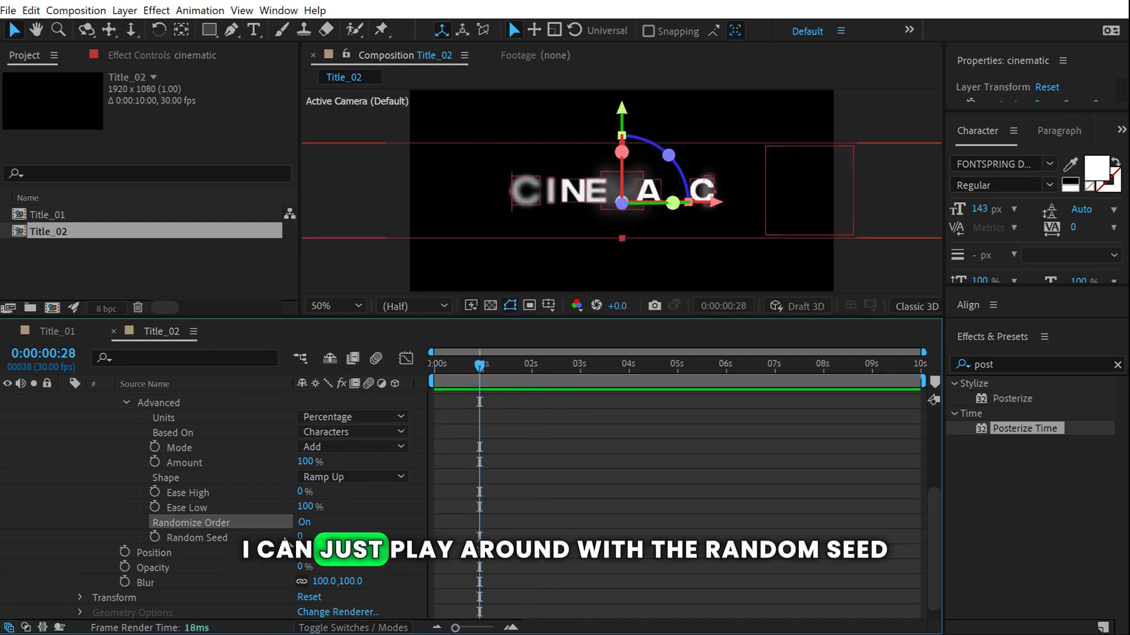
pyautogui.moveTo(300, 538); pyautogui.dragTo(309, 538)
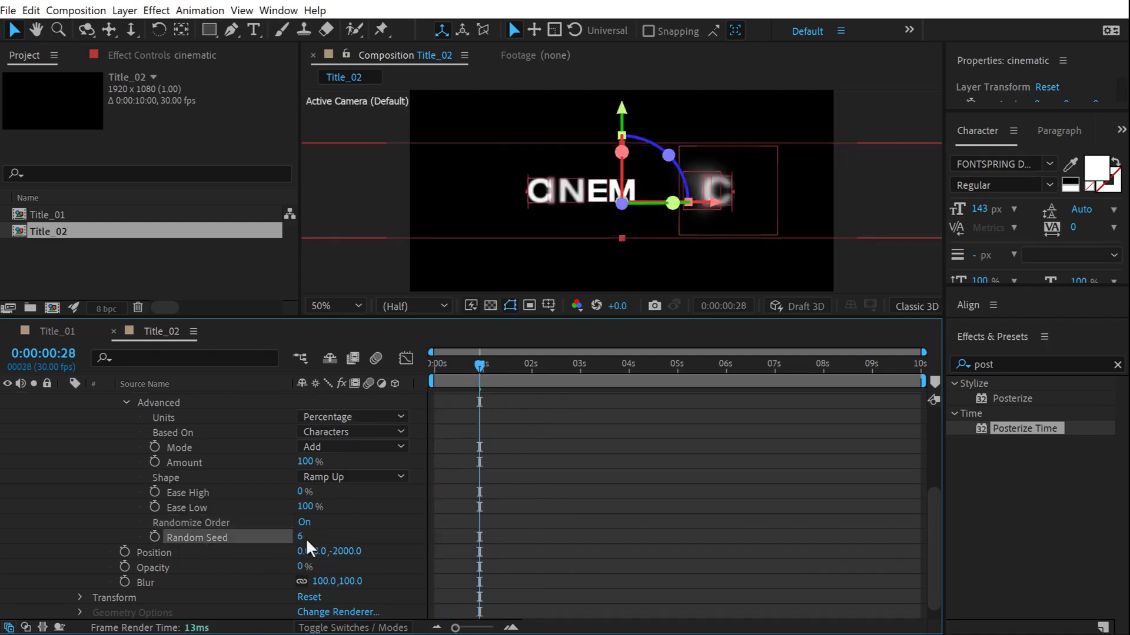
pyautogui.press('Home')
pyautogui.press('space')
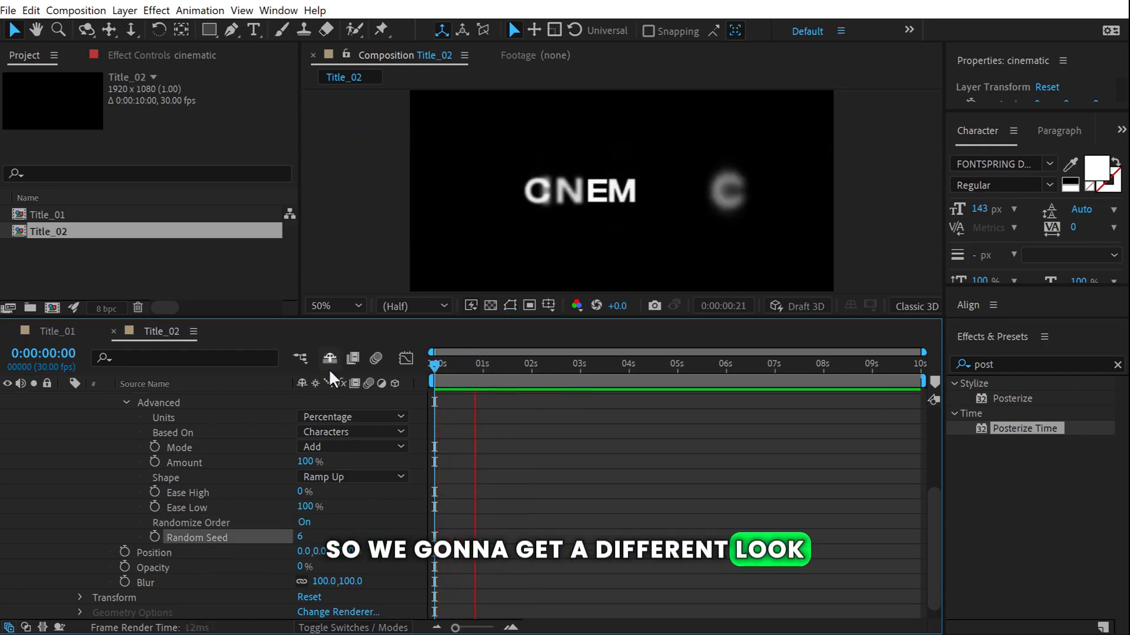
pyautogui.click(465, 363)
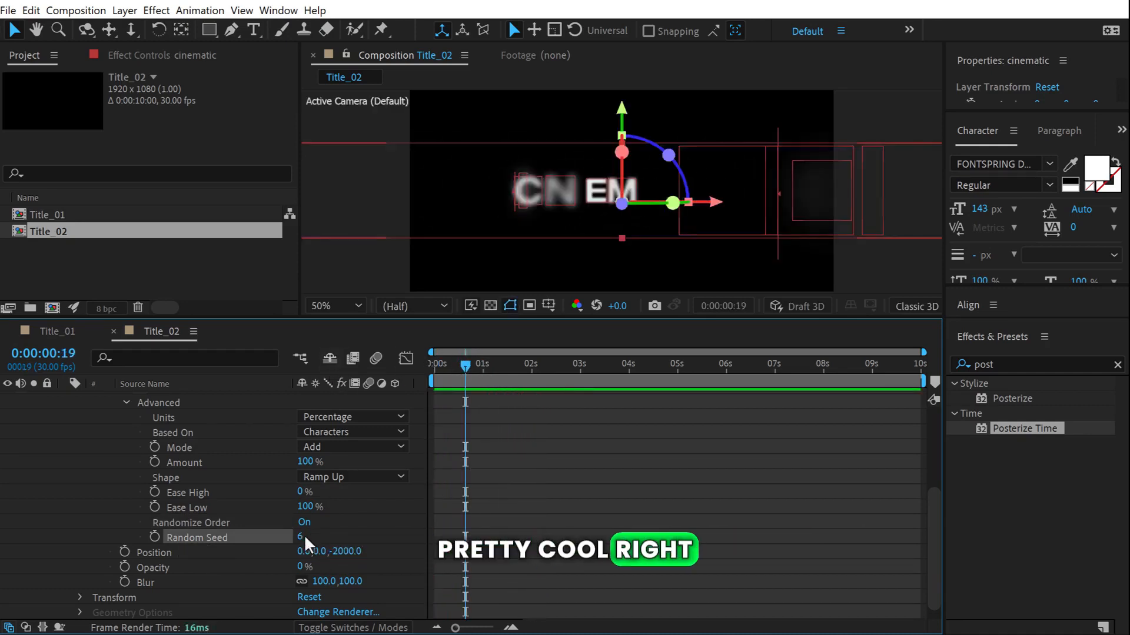
# Change the Random Seed to 22 and preview the result.
pyautogui.moveTo(303, 537); pyautogui.dragTo(321, 538)
pyautogui.press('Home')
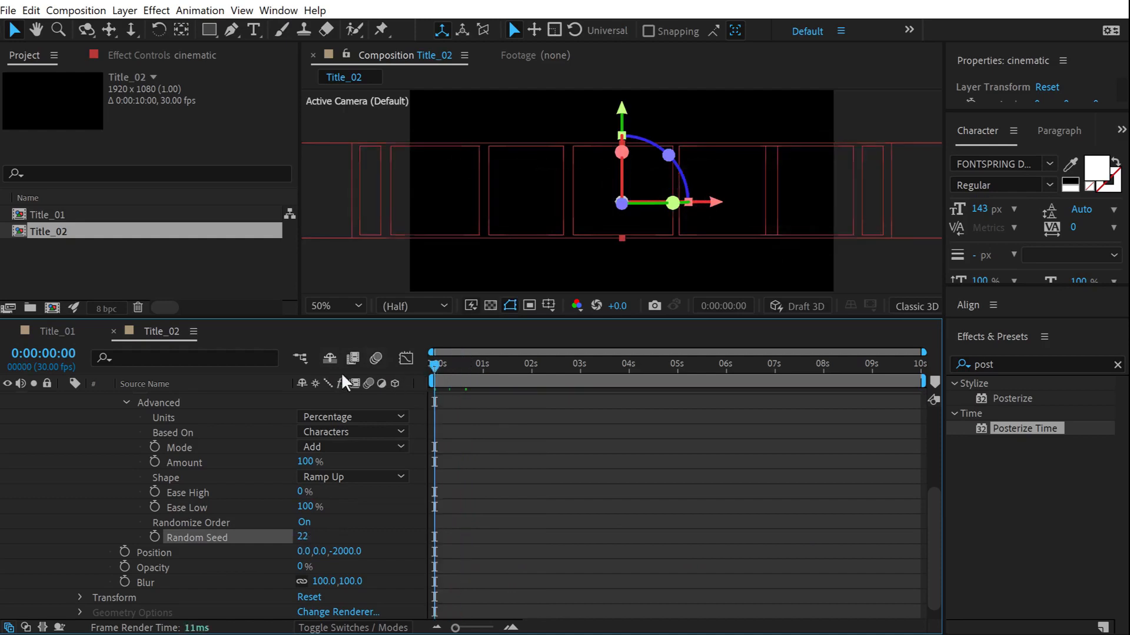
pyautogui.press('space')
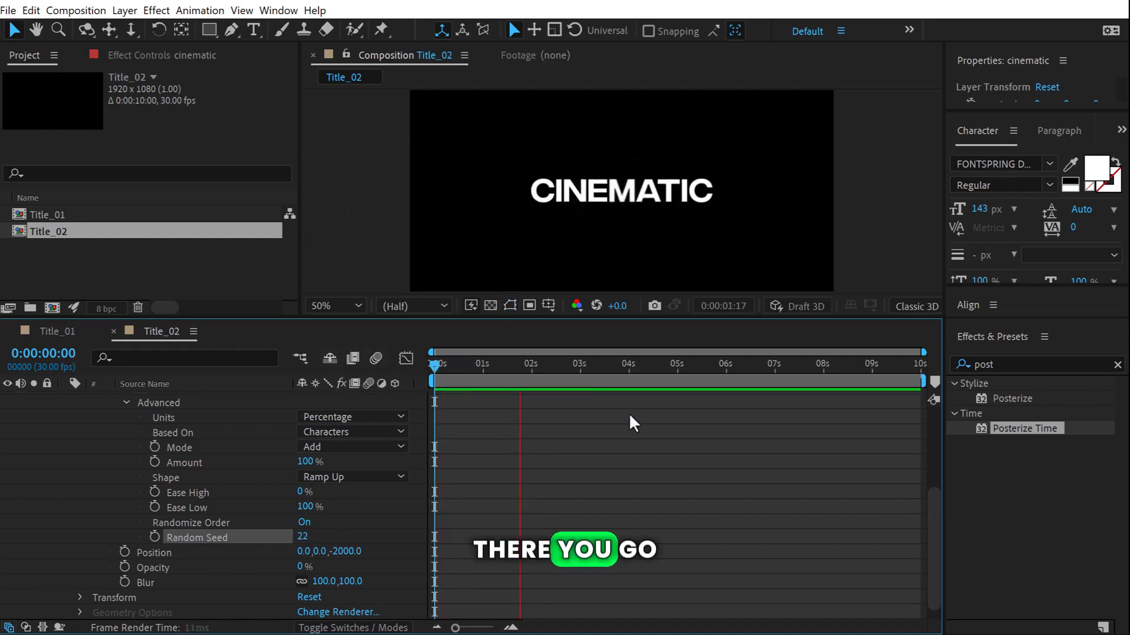
pyautogui.press('space')
pyautogui.press('space')
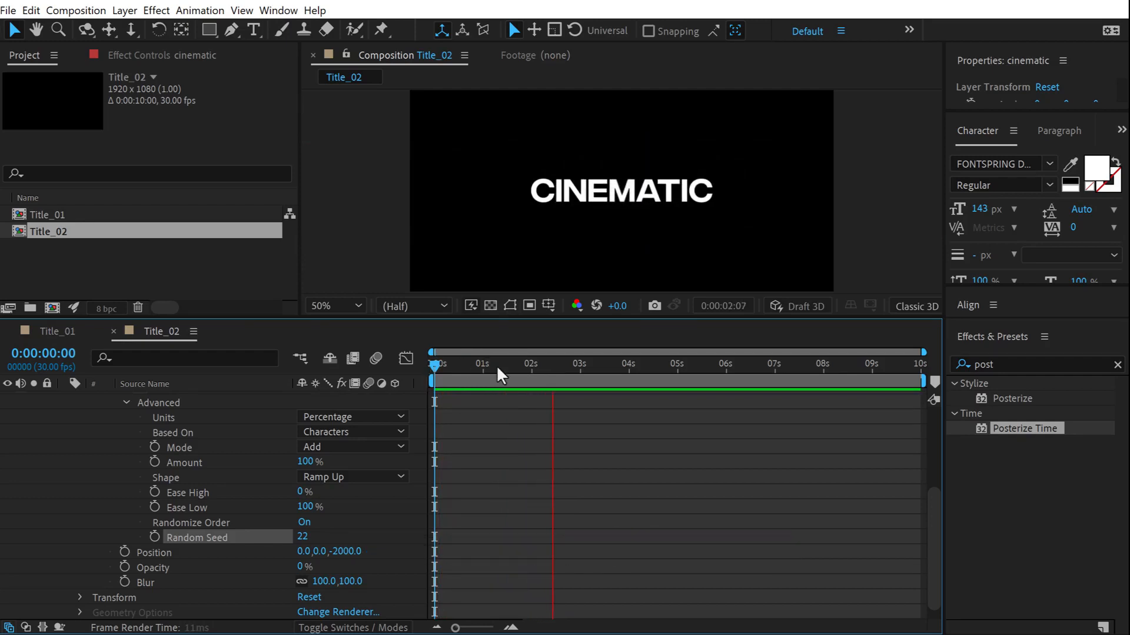
# End the work area at 0:00:02:04 and preview the trimmed range.
pyautogui.click(533, 367)
pyautogui.click(538, 367)
pyautogui.press('n')
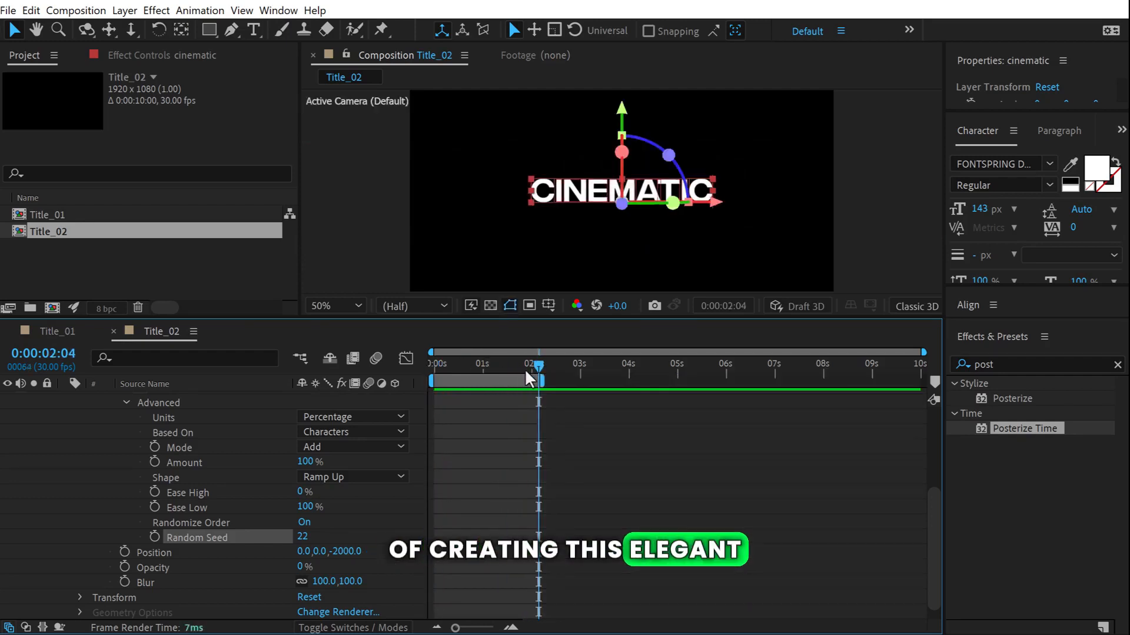
pyautogui.press('space')
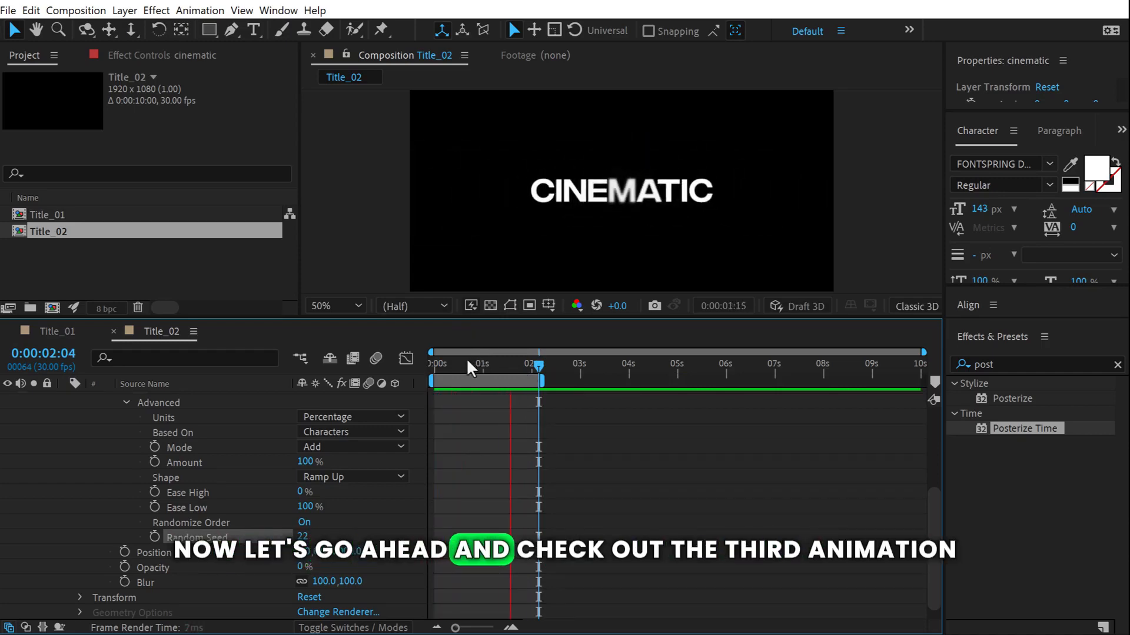
pyautogui.press('space')
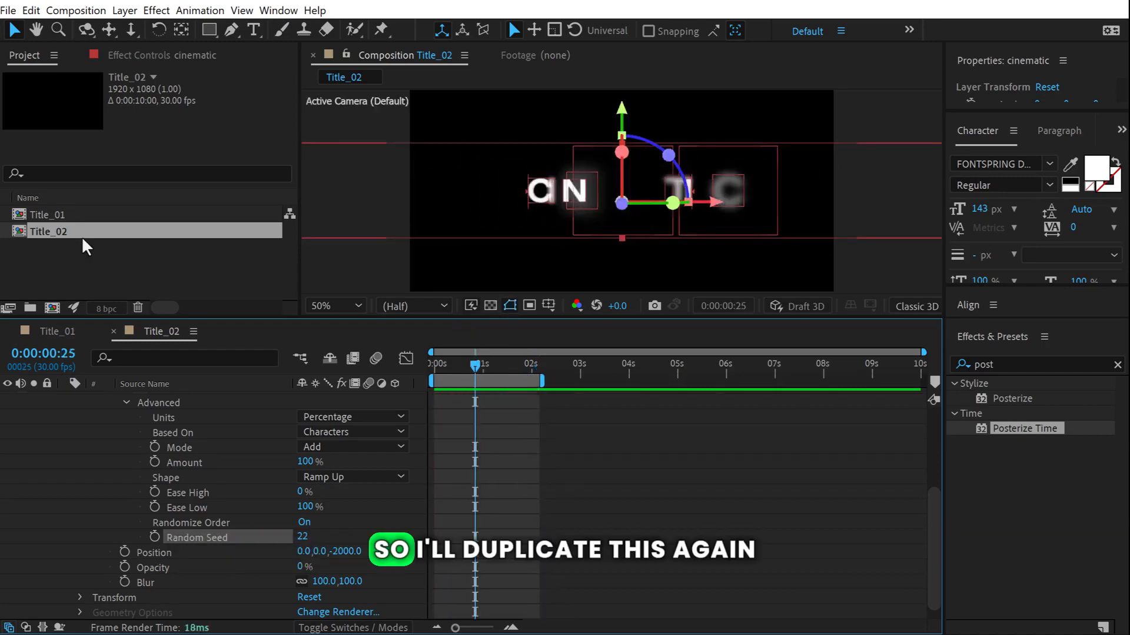
# Duplicate Title_02 as Title_03, open it, and delete the cinematic text layer.
pyautogui.click(55, 241)
pyautogui.click(54, 230)
pyautogui.hotkey('ctrl', 'd')
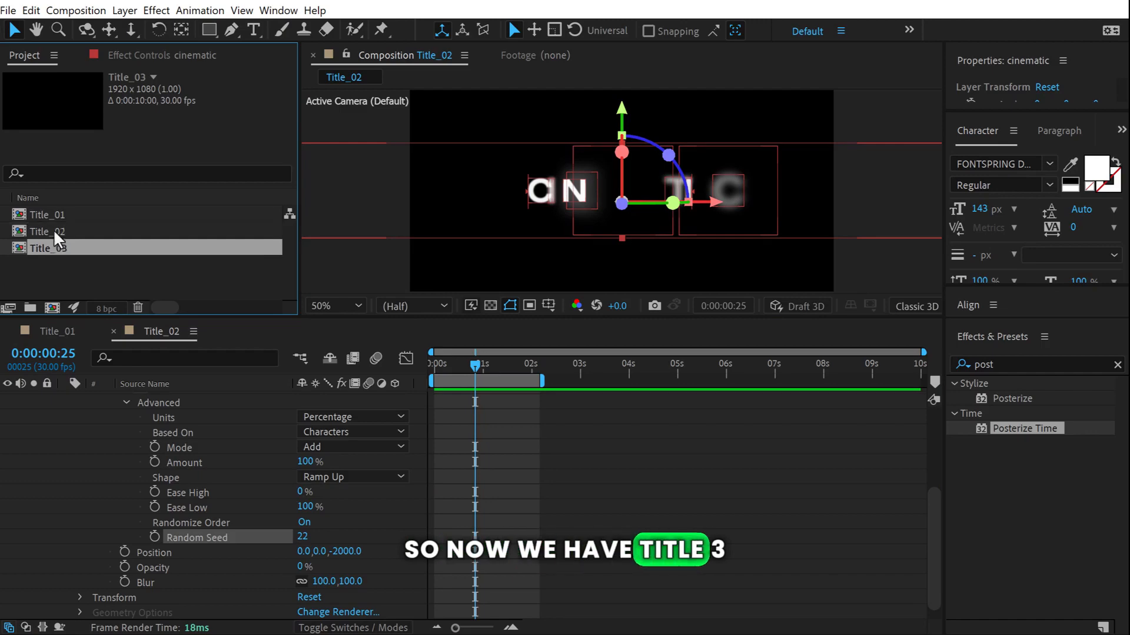
pyautogui.click(63, 256)
pyautogui.doubleClick(47, 247)
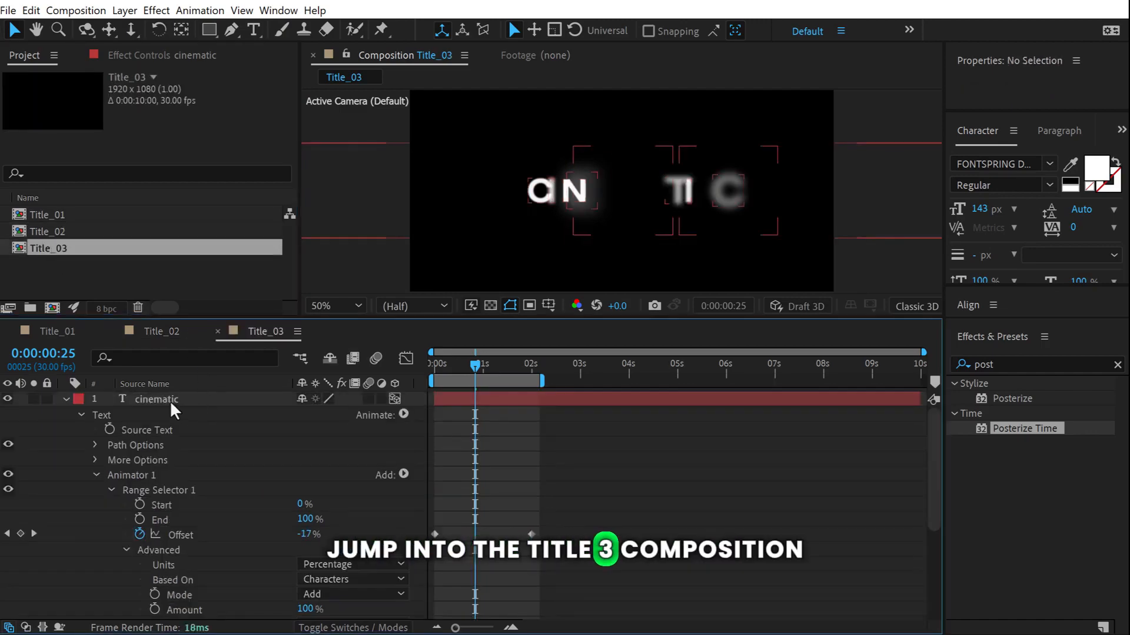
pyautogui.click(160, 395)
pyautogui.press('Delete')
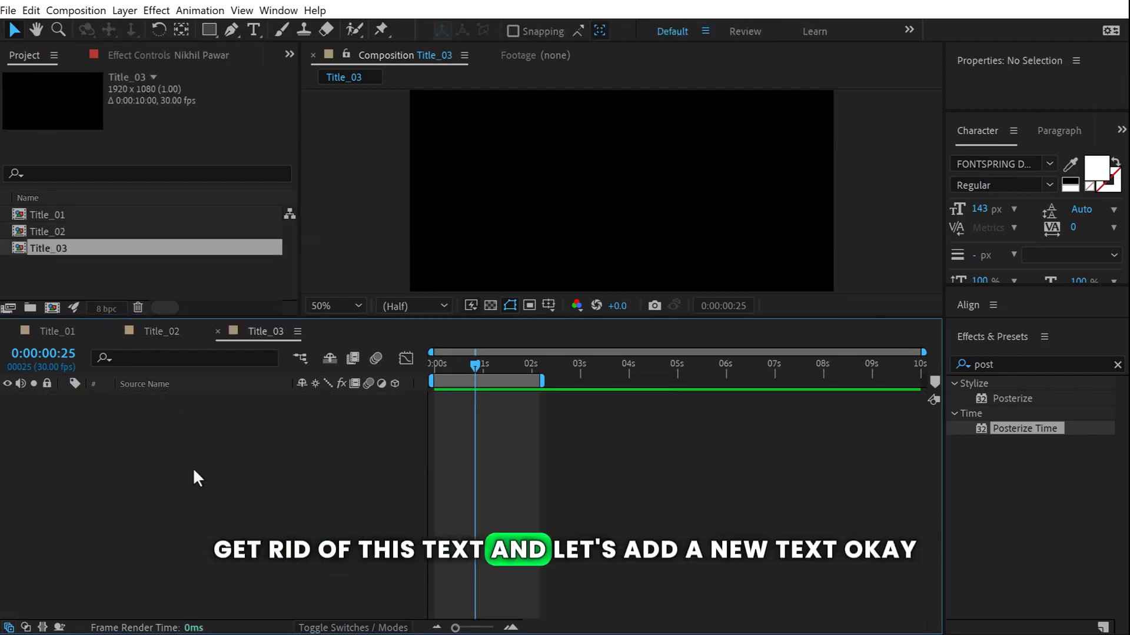
pyautogui.moveTo(250, 319); pyautogui.dragTo(256, 394)
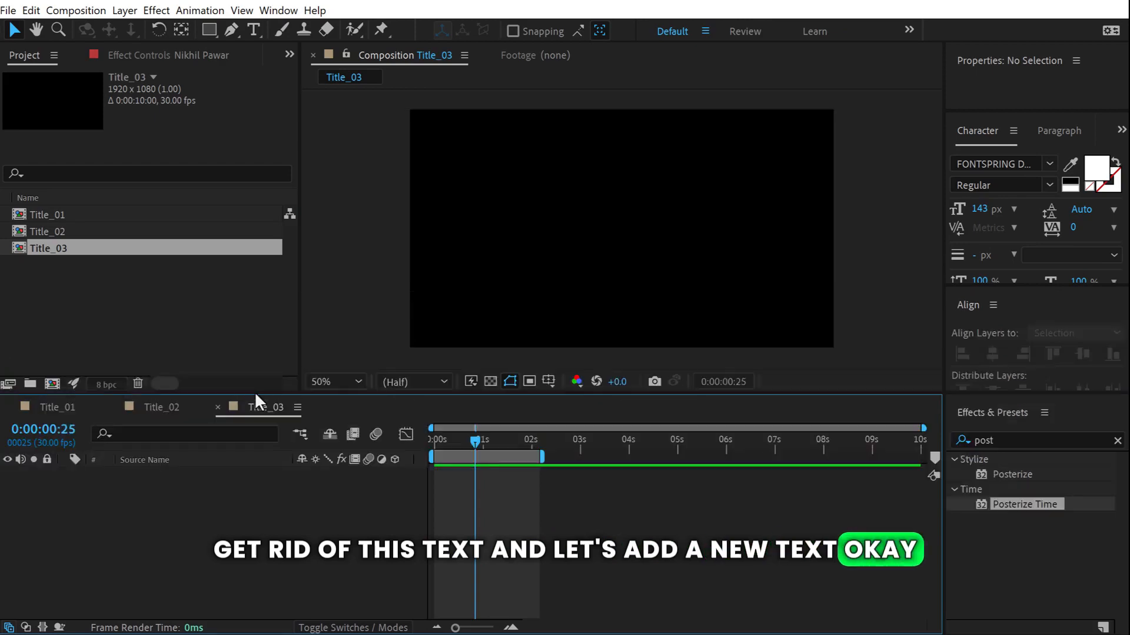
# Add a text layer reading 'Scary Stories' in Title_03.
pyautogui.click(254, 29)
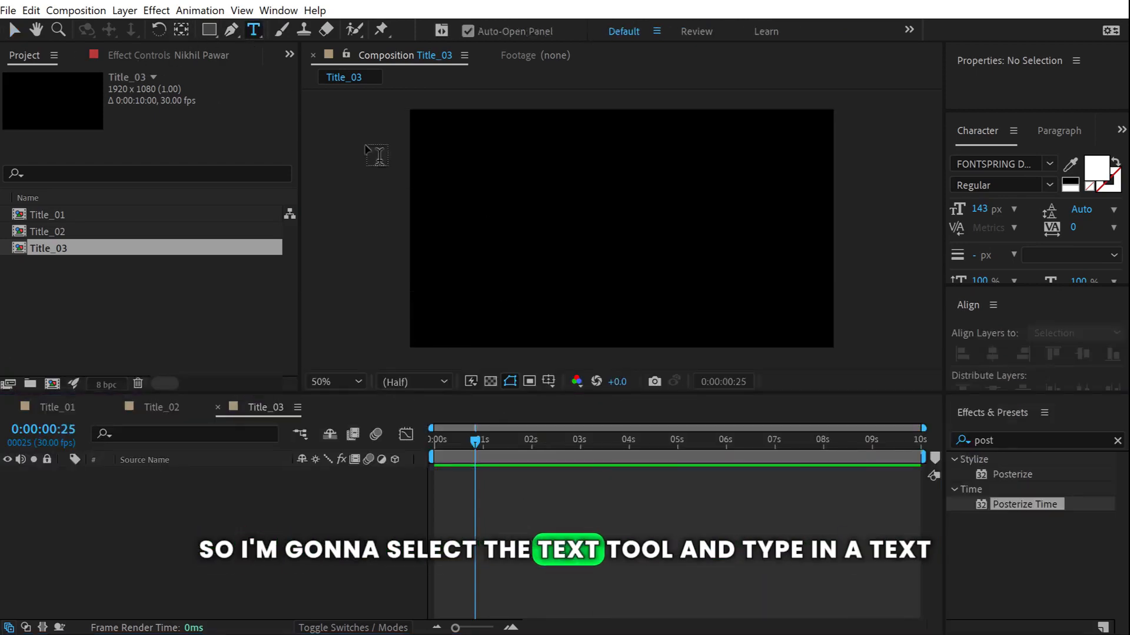
pyautogui.click(507, 231)
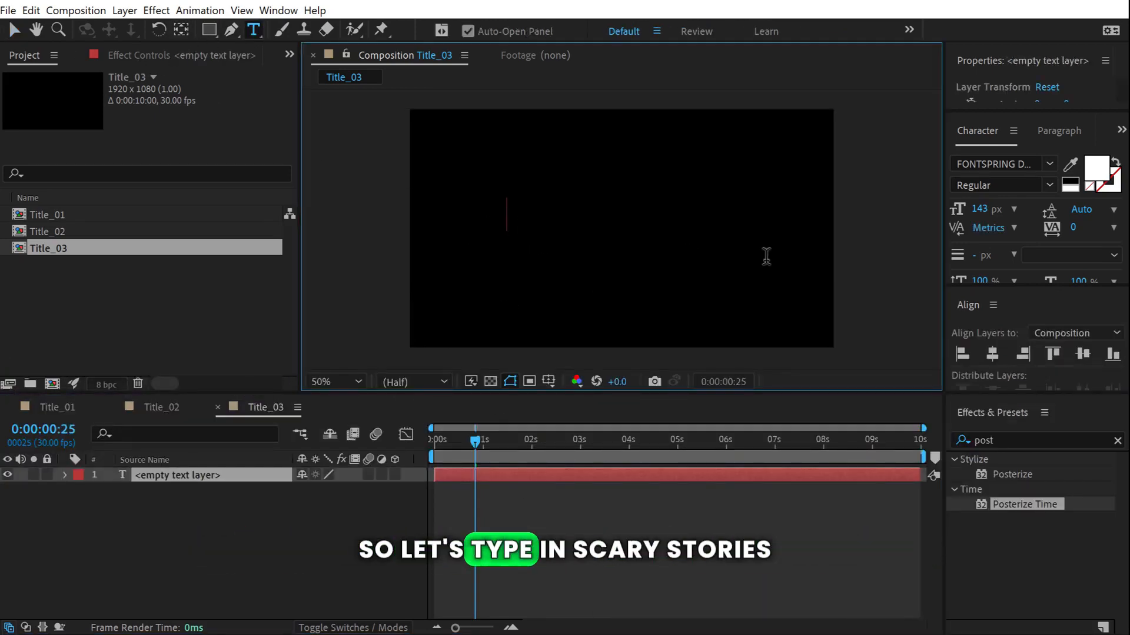
pyautogui.write('Scary Stories')
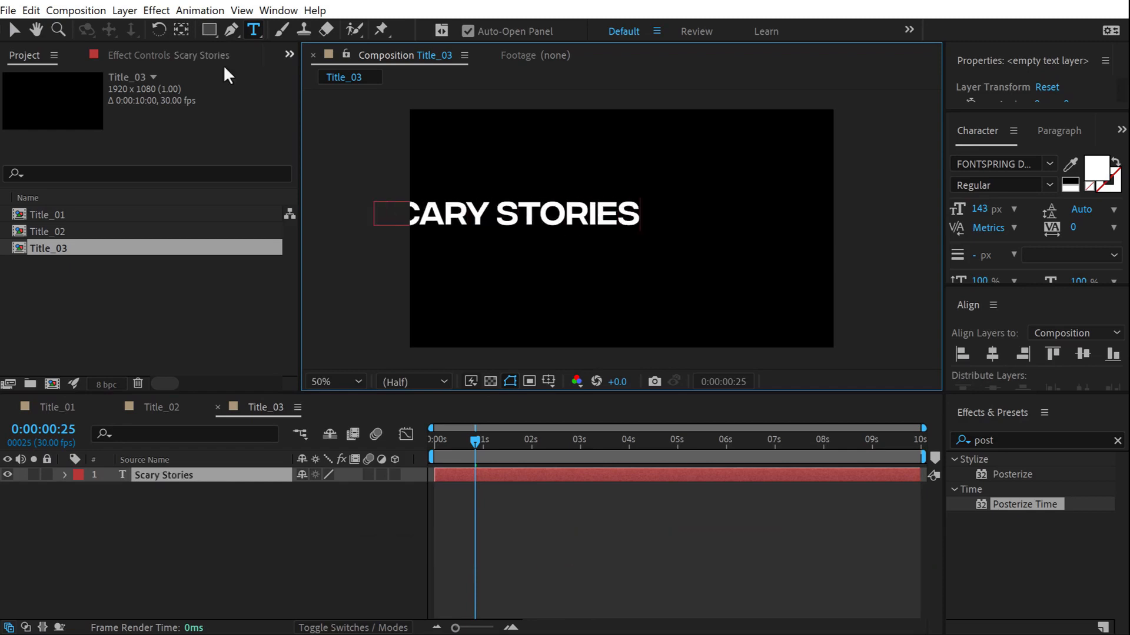
pyautogui.click(14, 30)
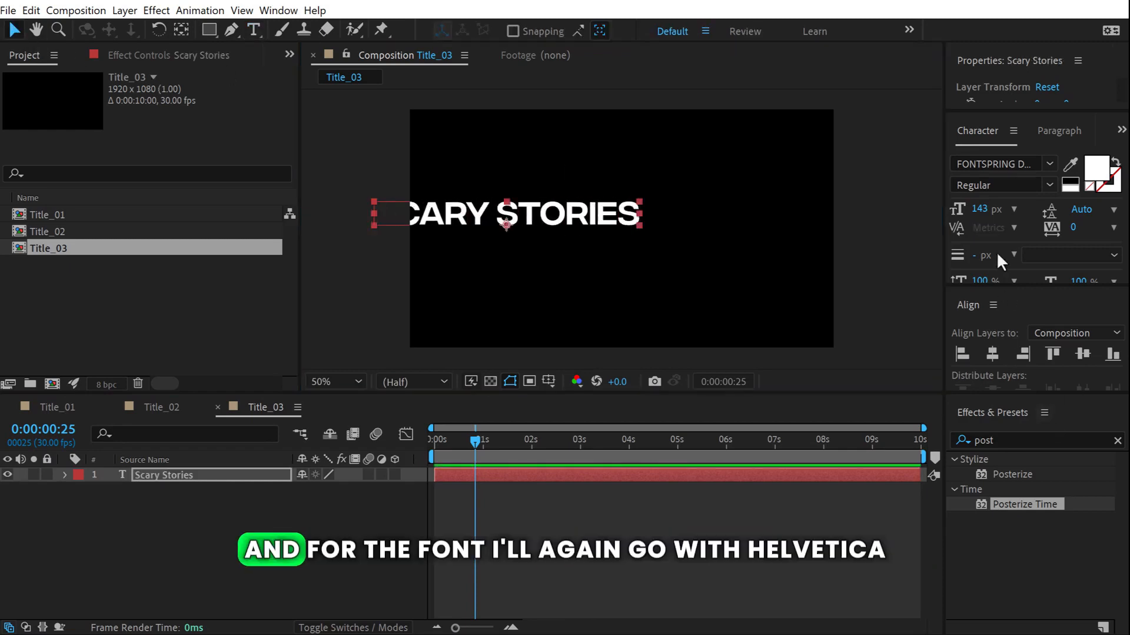
# Set the font to Helvetica Now Display Regular and turn off All Caps.
pyautogui.click(1008, 163)
pyautogui.write('helv')
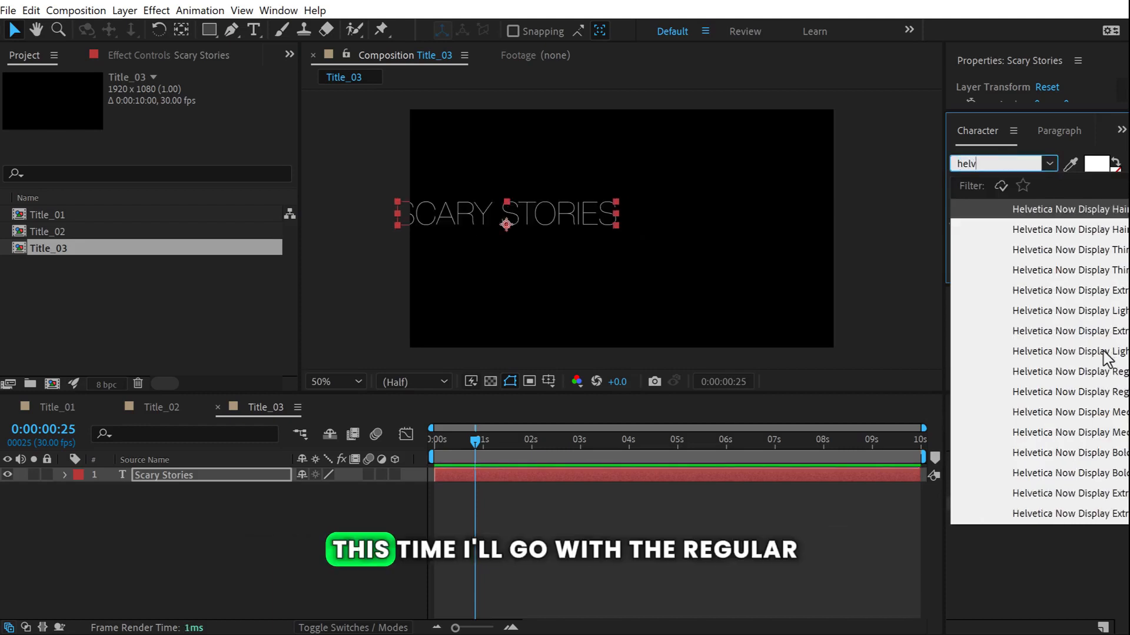
pyautogui.click(1088, 368)
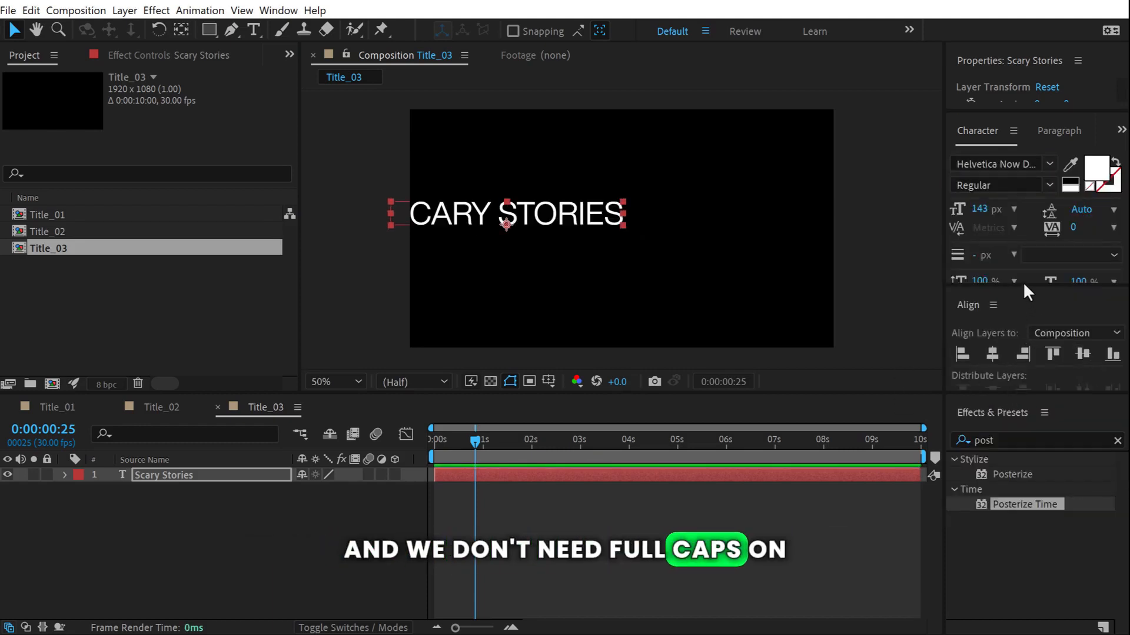
pyautogui.moveTo(1016, 286); pyautogui.dragTo(1003, 308)
pyautogui.click(1029, 330)
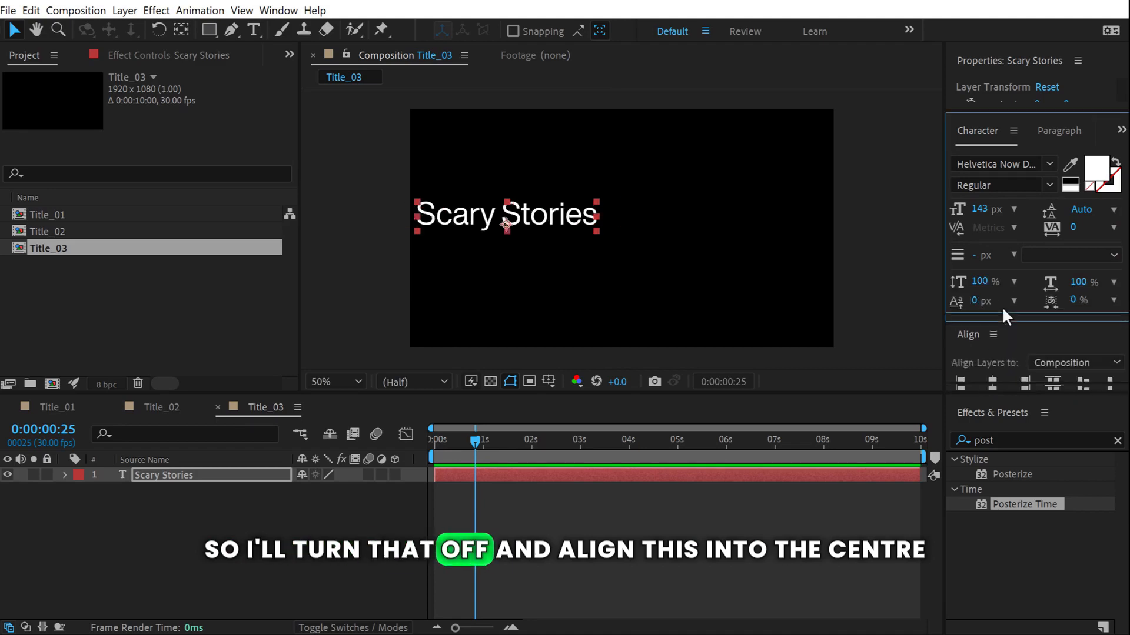
# Centre the Scary Stories text horizontally and vertically in the comp.
pyautogui.click(992, 332)
pyautogui.click(1083, 331)
pyautogui.click(732, 509)
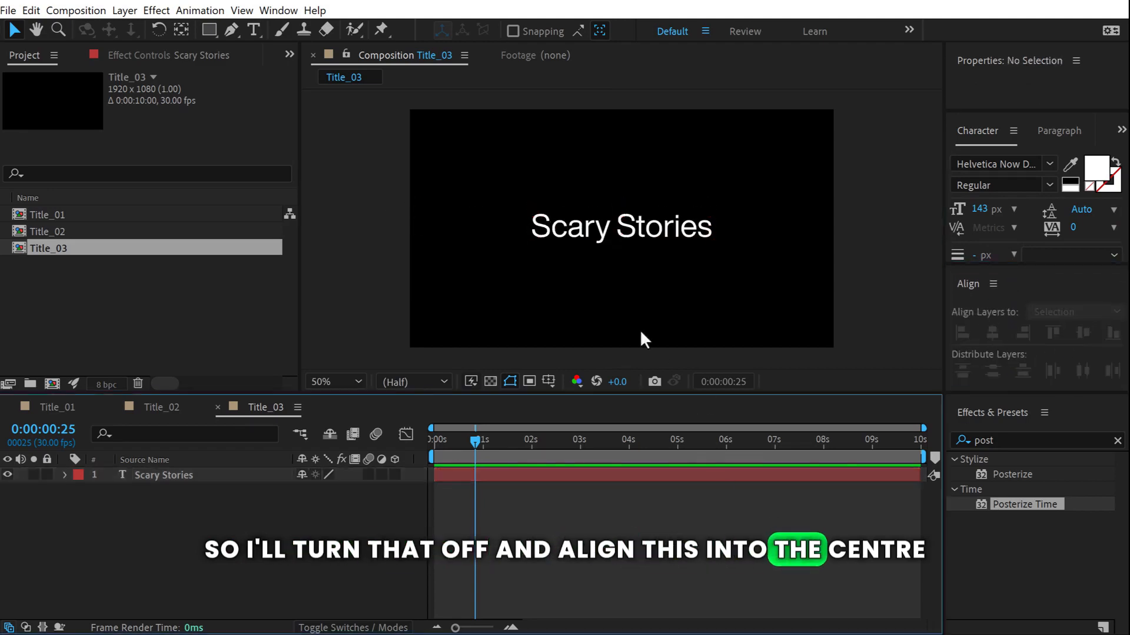
pyautogui.click(64, 475)
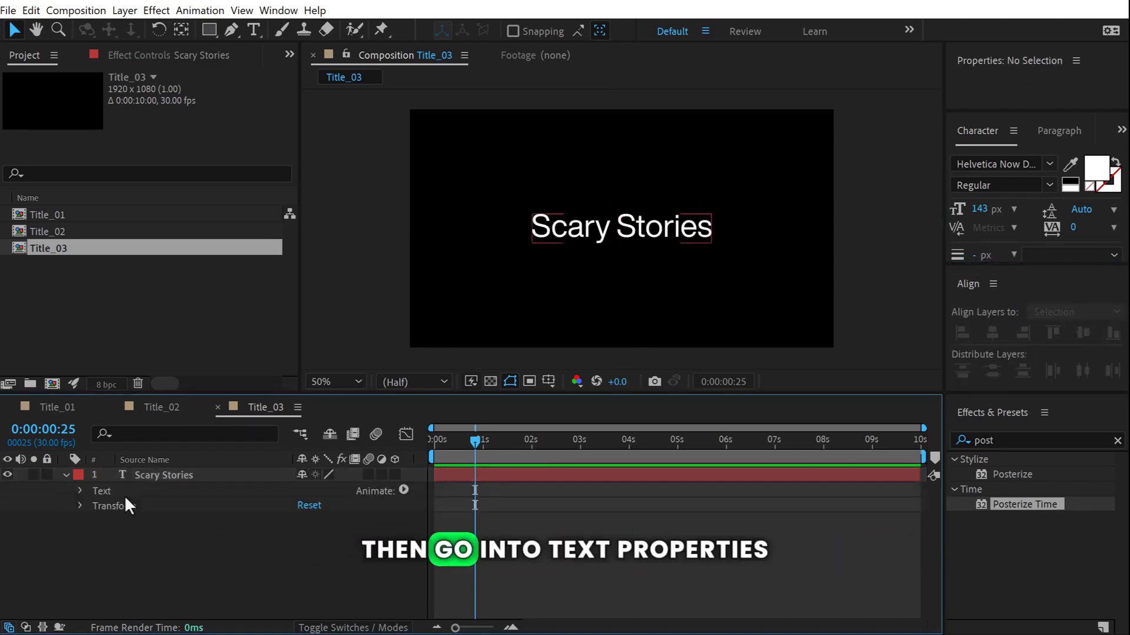
# Add an Opacity animator to Scary Stories and set its Opacity to 0%.
pyautogui.click(404, 490)
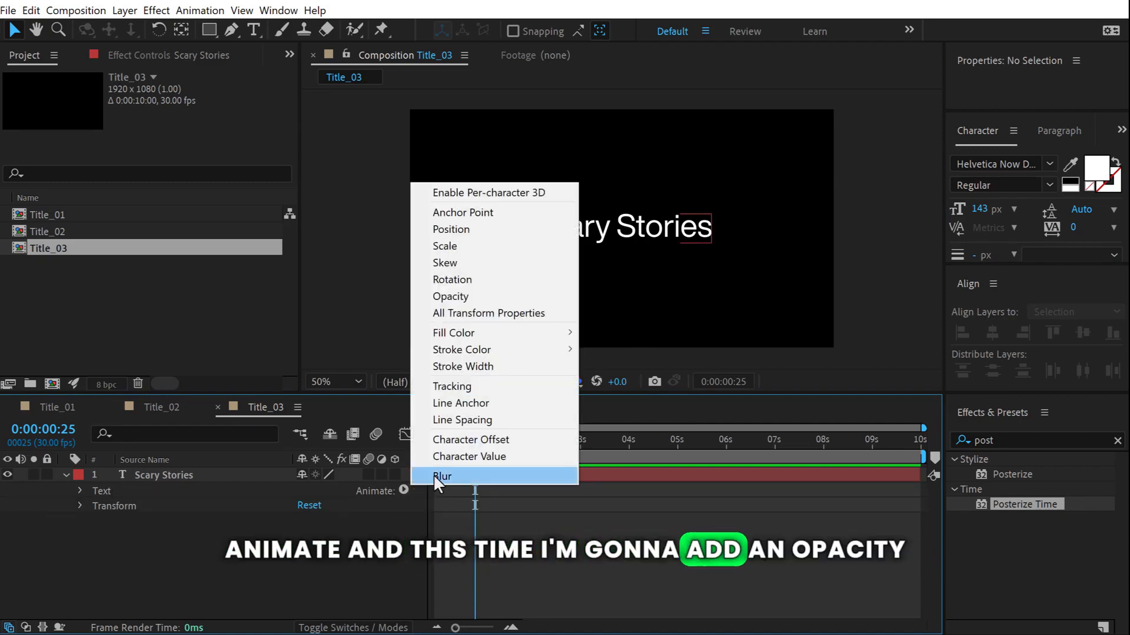
pyautogui.click(452, 296)
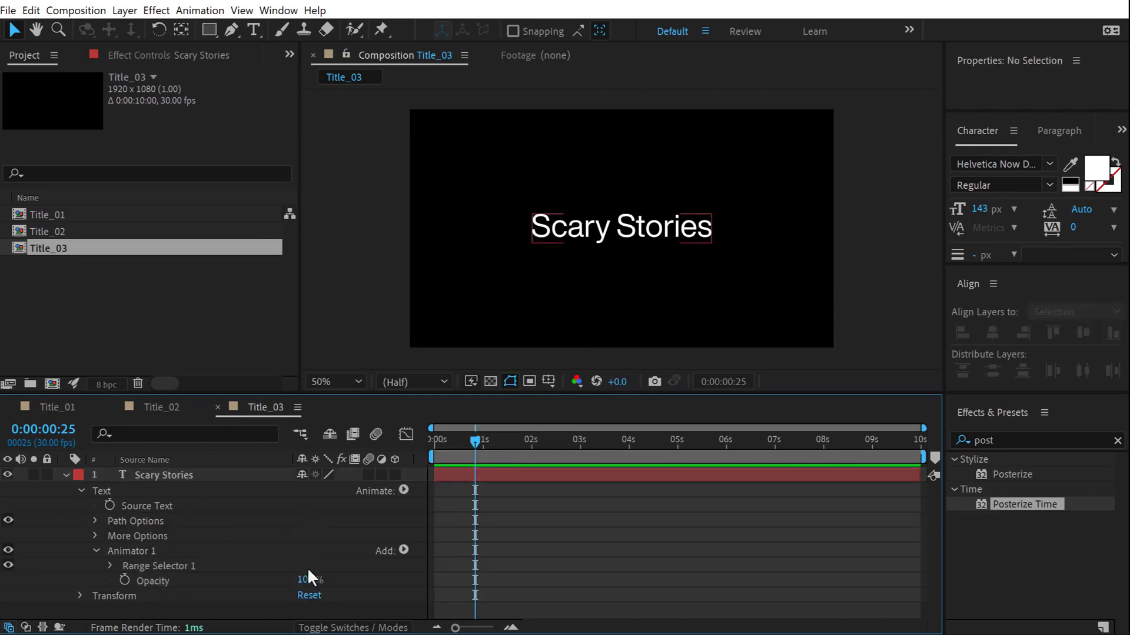
pyautogui.moveTo(306, 583); pyautogui.dragTo(215, 558)
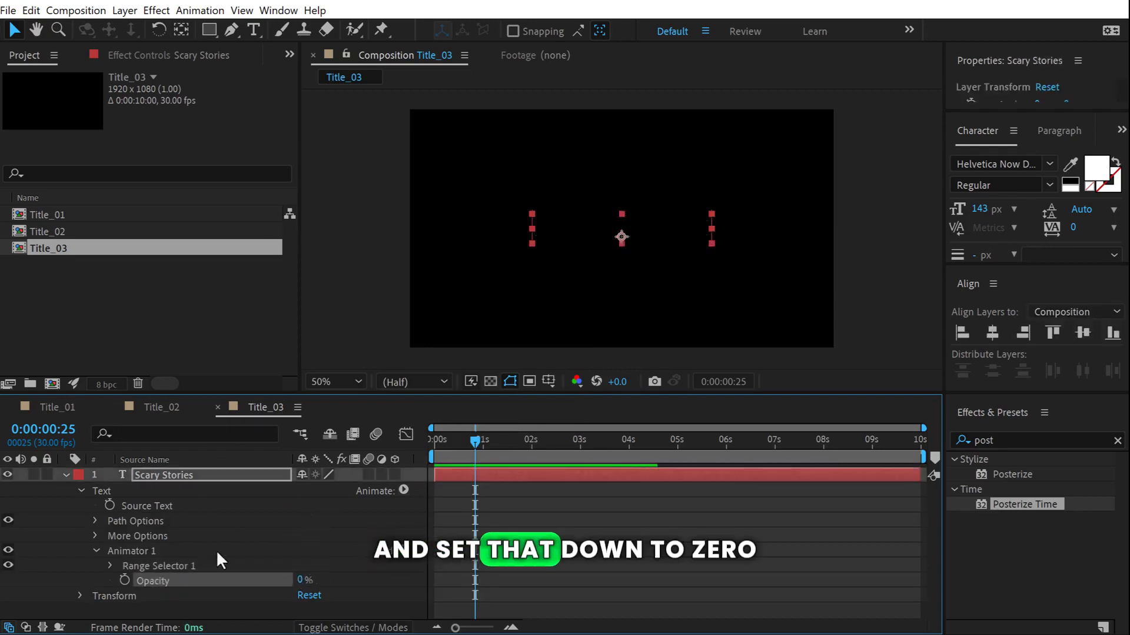
# Keyframe Range Selector Start from 0% at 0s to 100% at 2s.
pyautogui.click(110, 566)
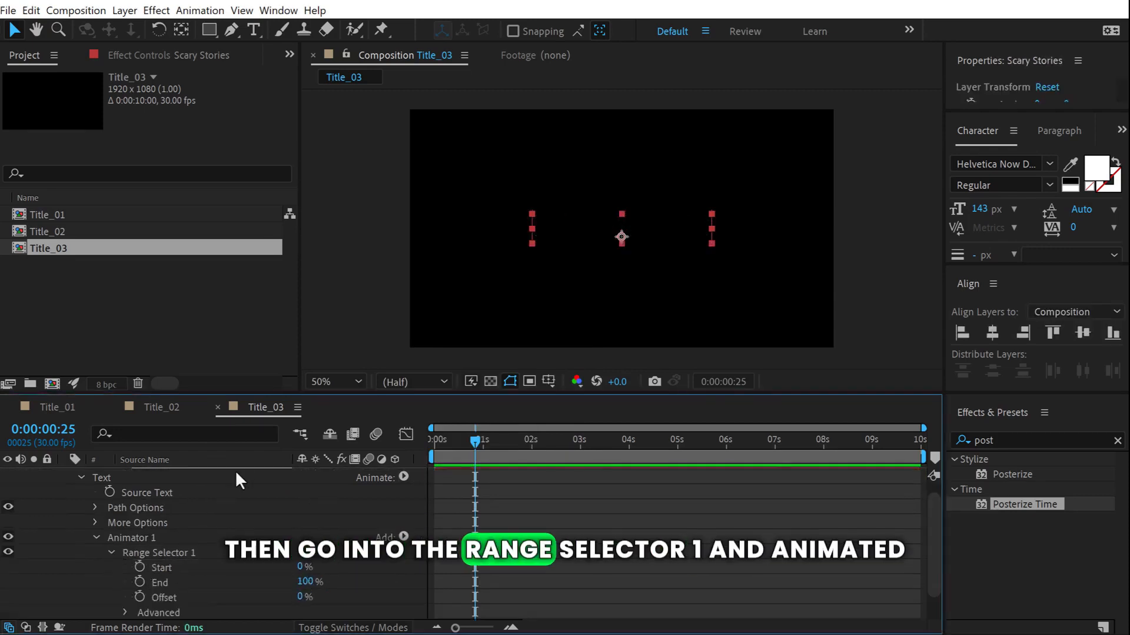
pyautogui.moveTo(203, 390); pyautogui.dragTo(206, 289)
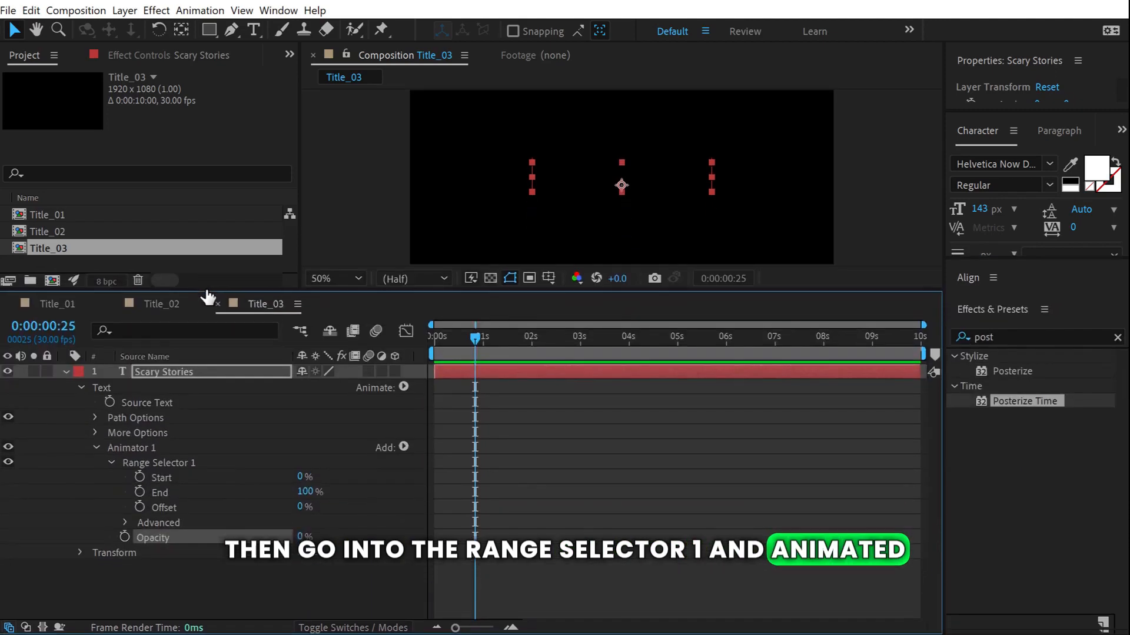
pyautogui.moveTo(474, 338); pyautogui.dragTo(398, 340)
pyautogui.click(158, 478)
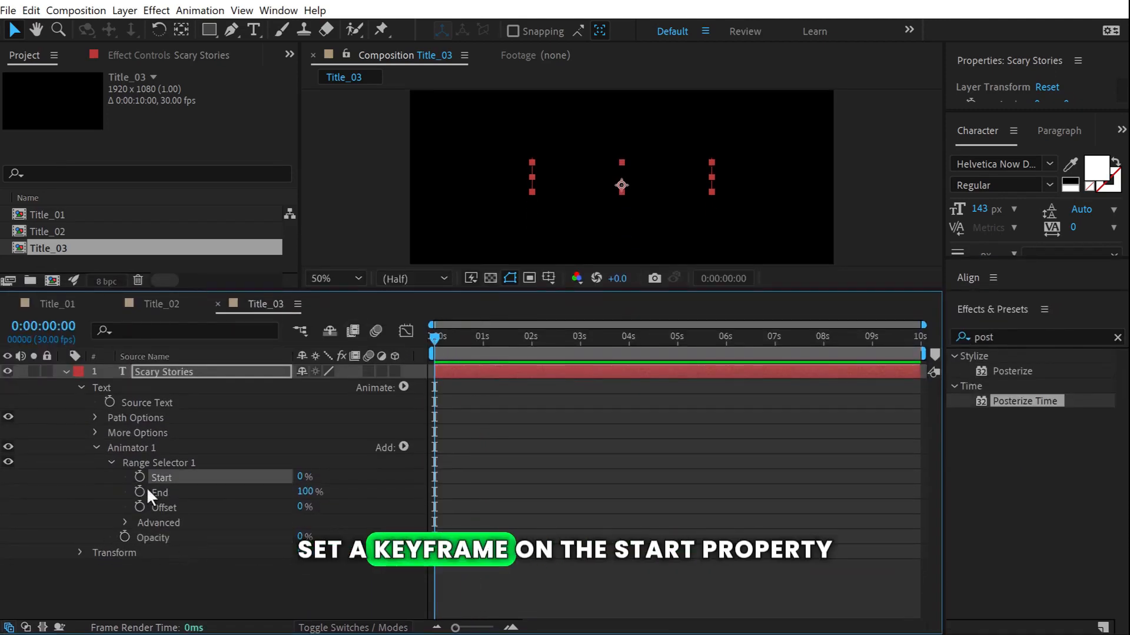
pyautogui.click(138, 477)
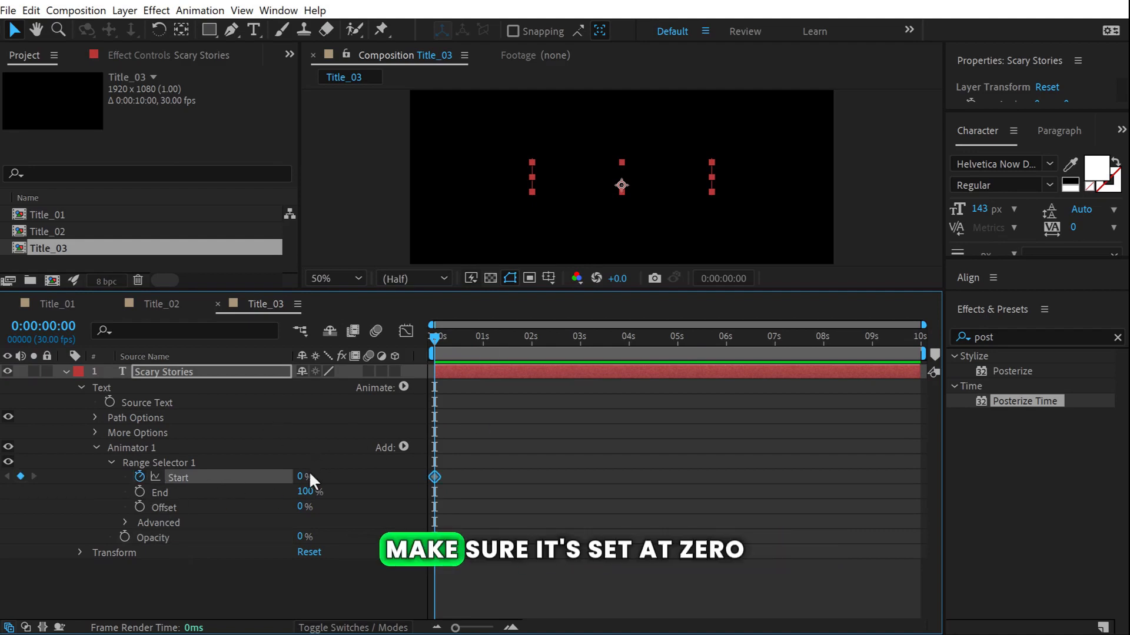
pyautogui.moveTo(468, 353); pyautogui.dragTo(531, 358)
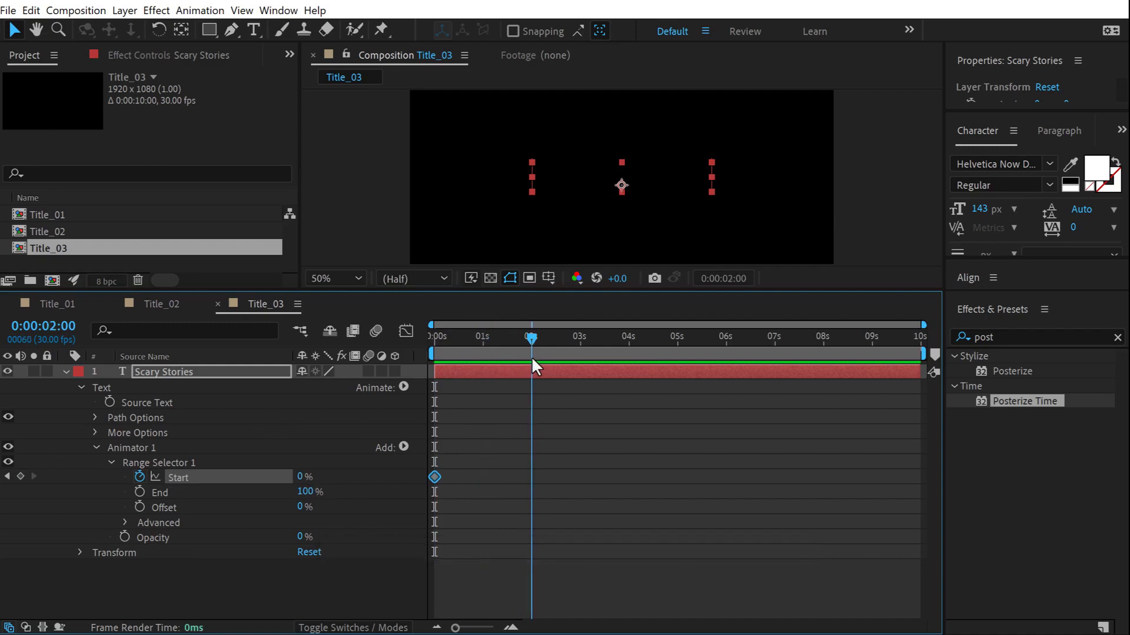
pyautogui.moveTo(300, 485); pyautogui.dragTo(359, 485)
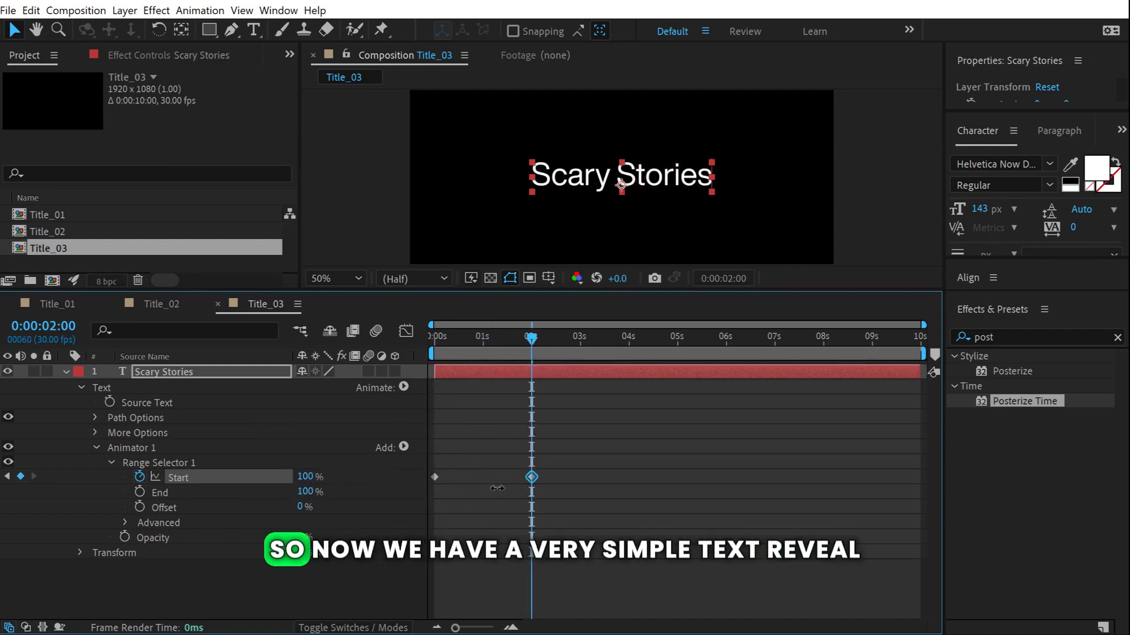
pyautogui.moveTo(494, 340); pyautogui.dragTo(353, 335)
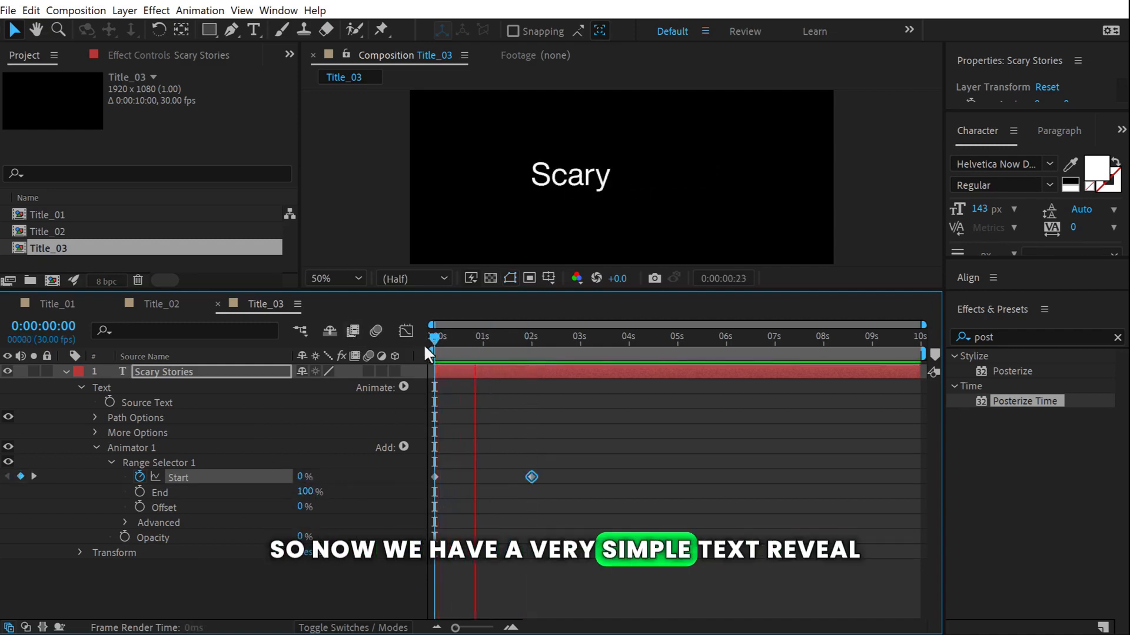
pyautogui.click(490, 344)
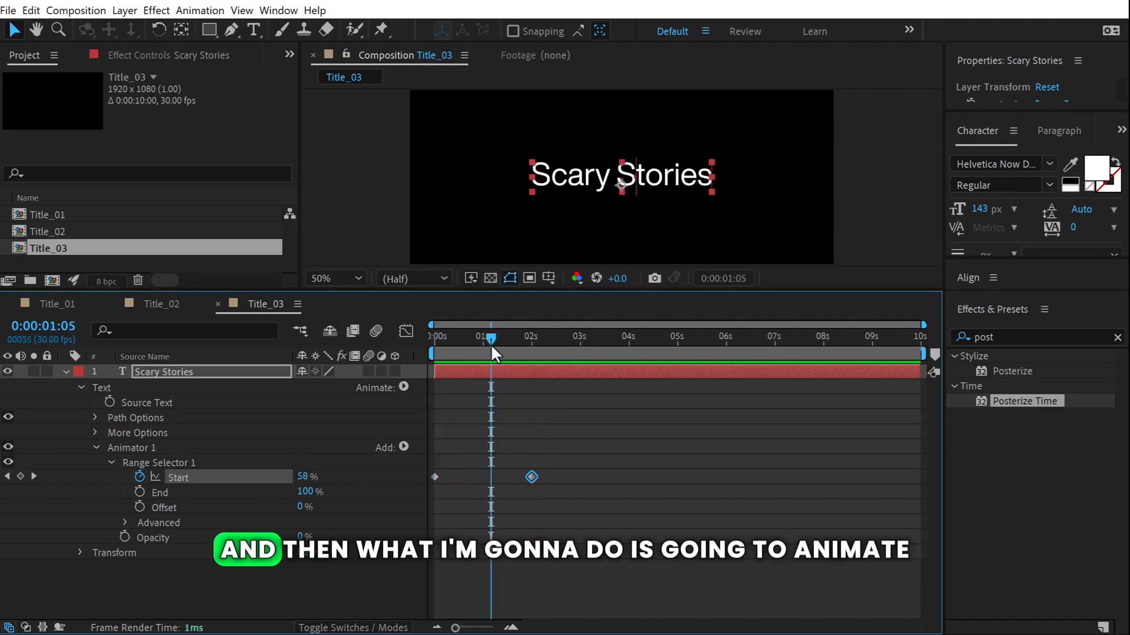
# Add a second animator with Blur to the text.
pyautogui.click(222, 604)
pyautogui.click(403, 387)
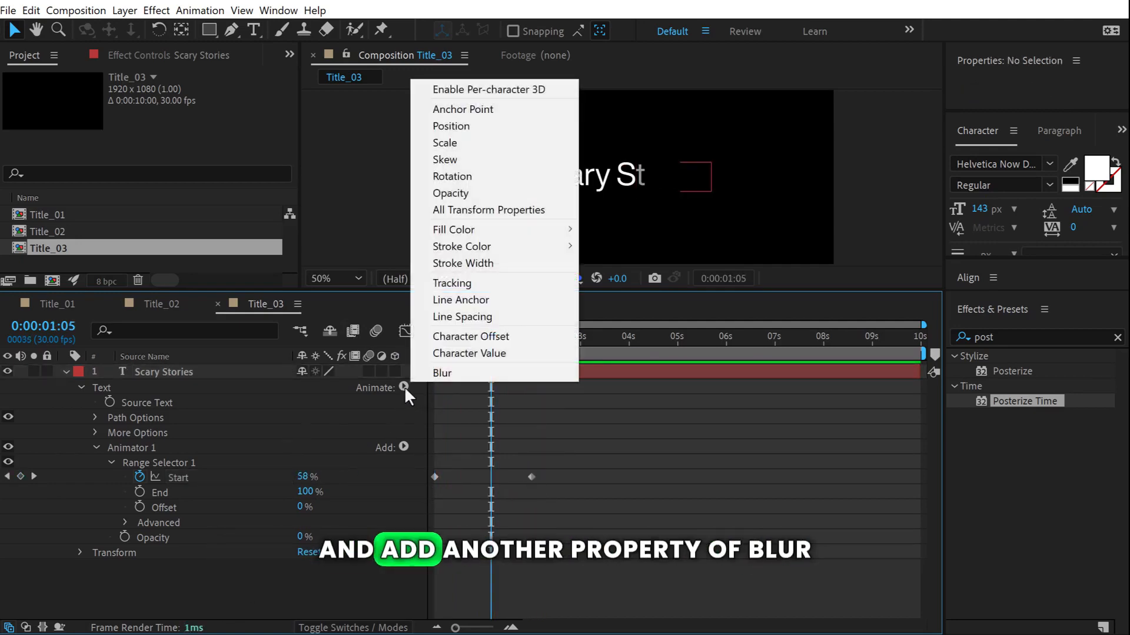
pyautogui.click(441, 372)
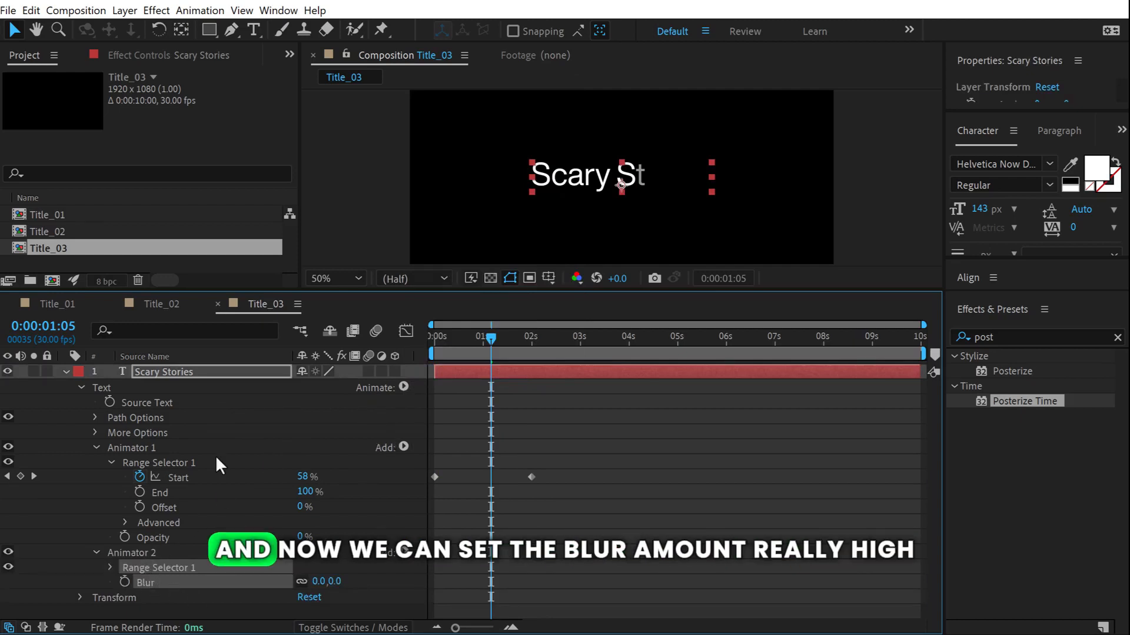
# Set the text Blur amount to 20.
pyautogui.click(234, 612)
pyautogui.moveTo(335, 581); pyautogui.dragTo(347, 590)
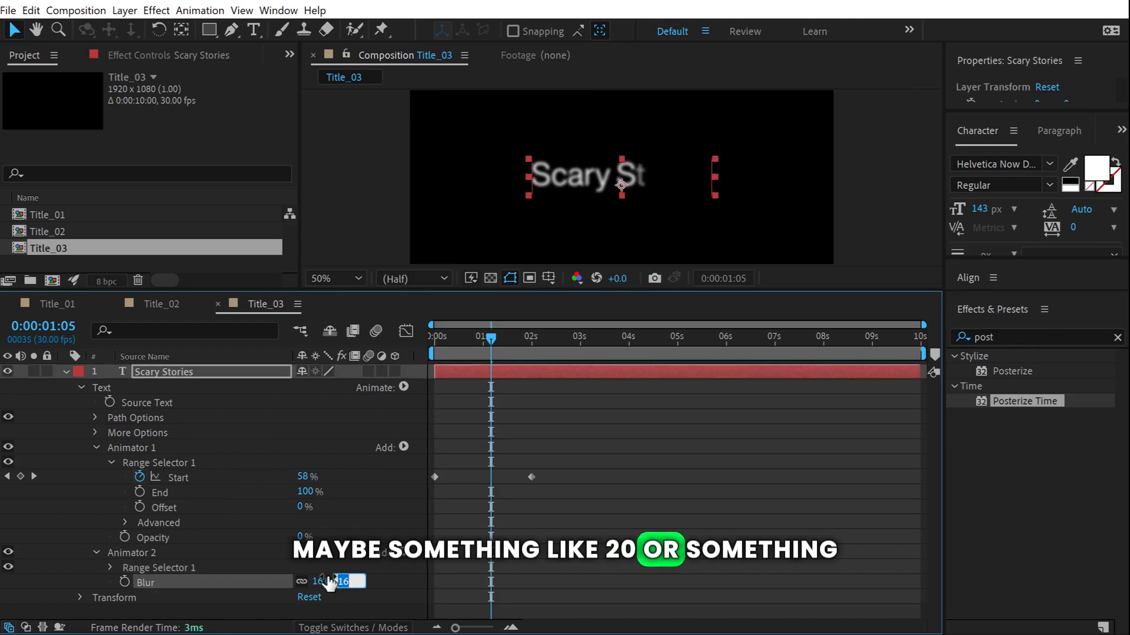
pyautogui.write('20')
pyautogui.press('Return')
# Keyframe Animator 2's Range Start from 0% at 0s to 100% at 2s, selecting both keyframes.
pyautogui.press('Home')
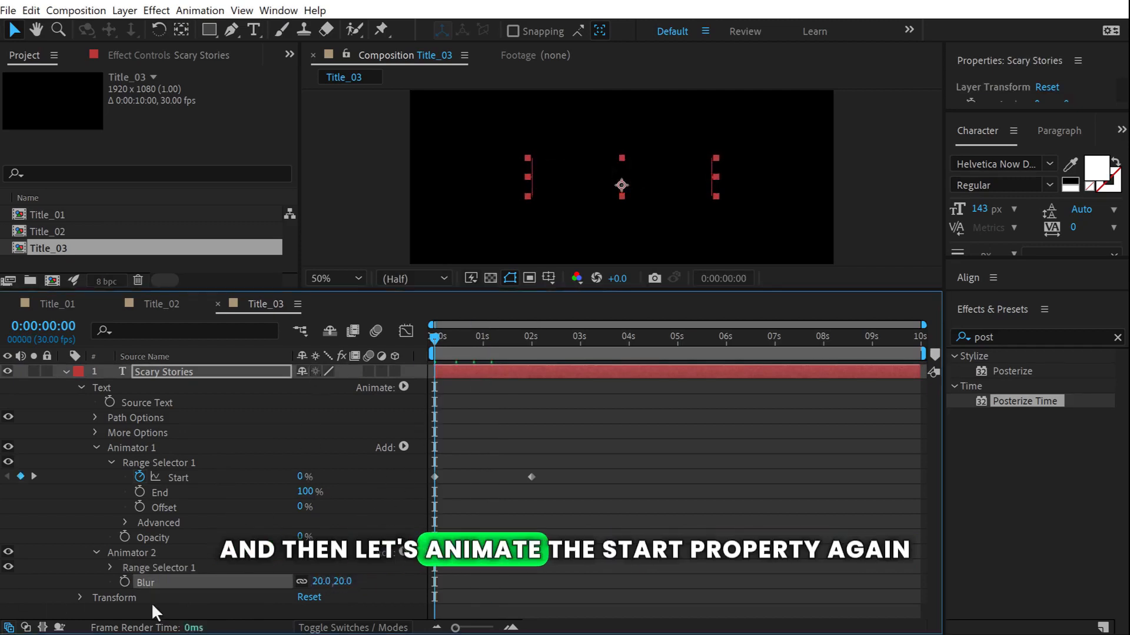
pyautogui.click(109, 571)
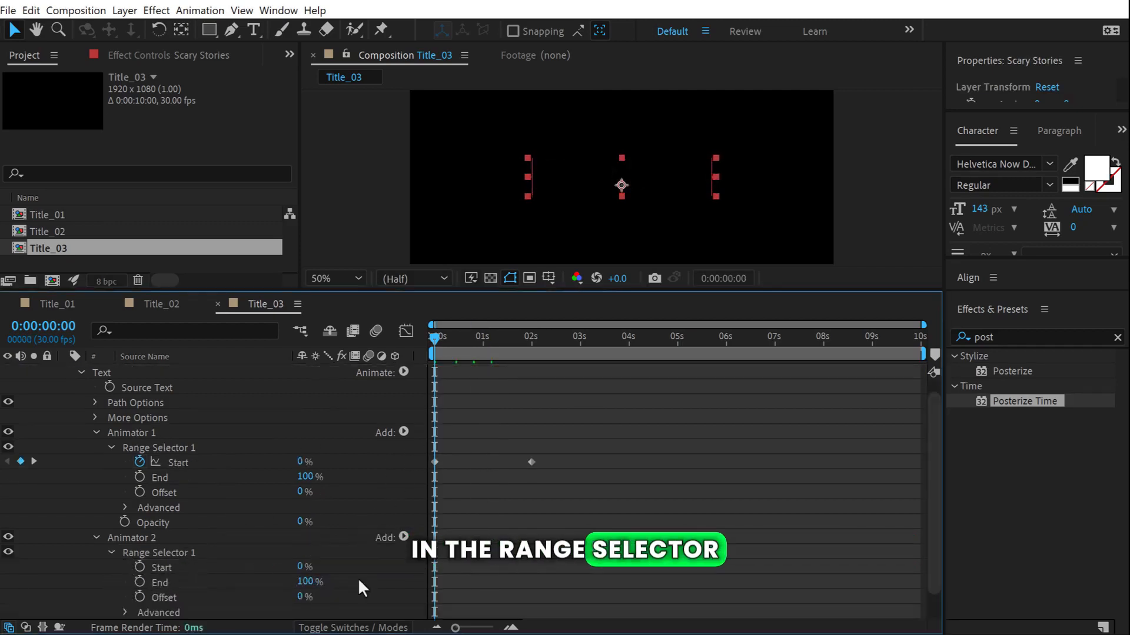
pyautogui.click(139, 567)
pyautogui.click(522, 340)
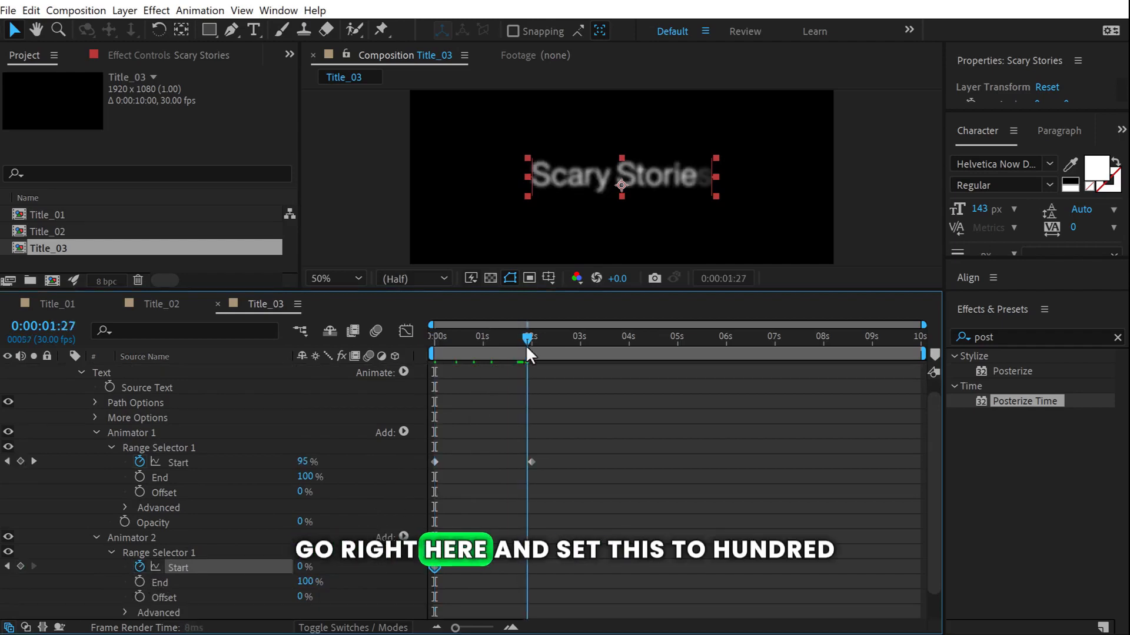
pyautogui.moveTo(525, 345); pyautogui.dragTo(529, 345)
pyautogui.moveTo(301, 567); pyautogui.dragTo(432, 569)
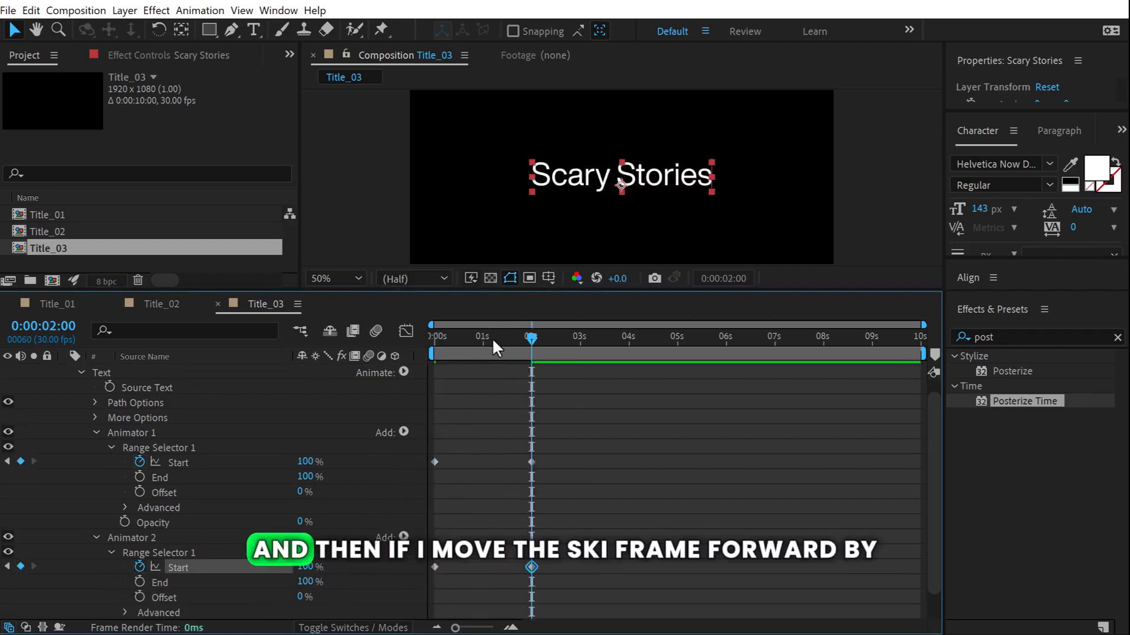
pyautogui.moveTo(558, 558); pyautogui.dragTo(440, 568)
pyautogui.moveTo(436, 340); pyautogui.dragTo(401, 375)
# Preview the animation and shift the blur Start keyframes slightly later.
pyautogui.click(638, 408)
pyautogui.press('space')
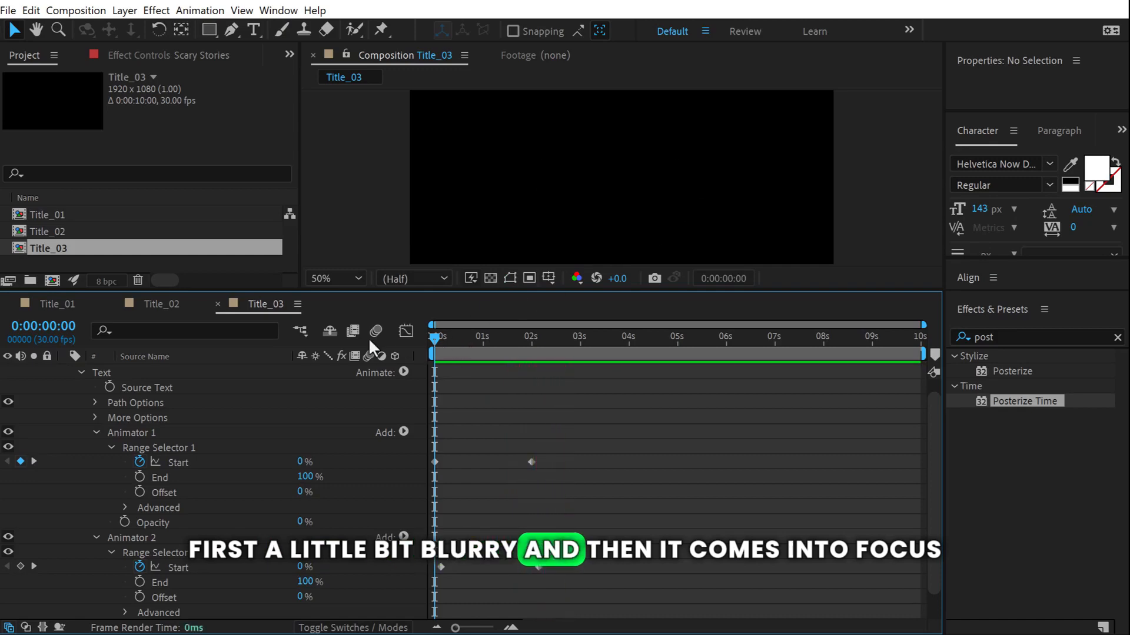
pyautogui.press('space')
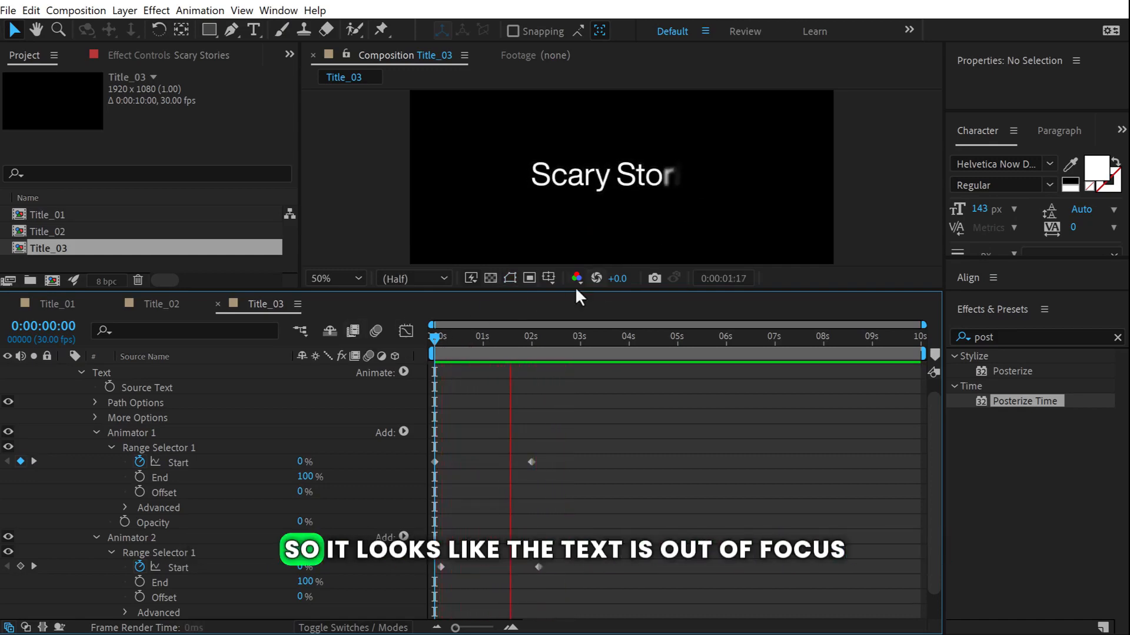
pyautogui.press('space')
pyautogui.press('space')
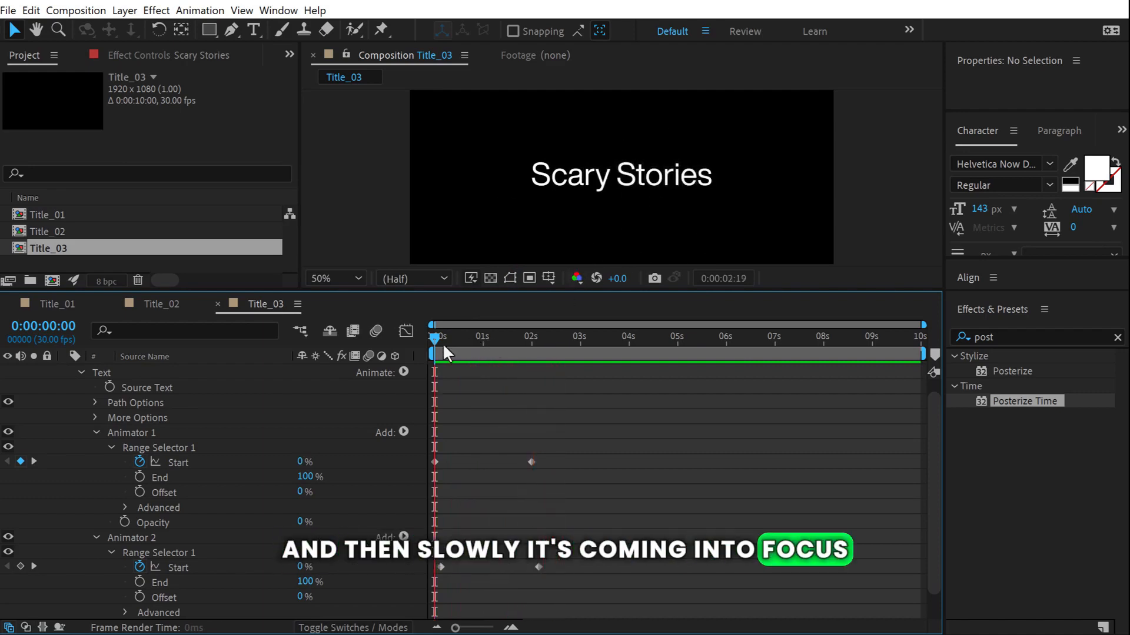
pyautogui.moveTo(595, 556); pyautogui.dragTo(443, 565)
pyautogui.press('space')
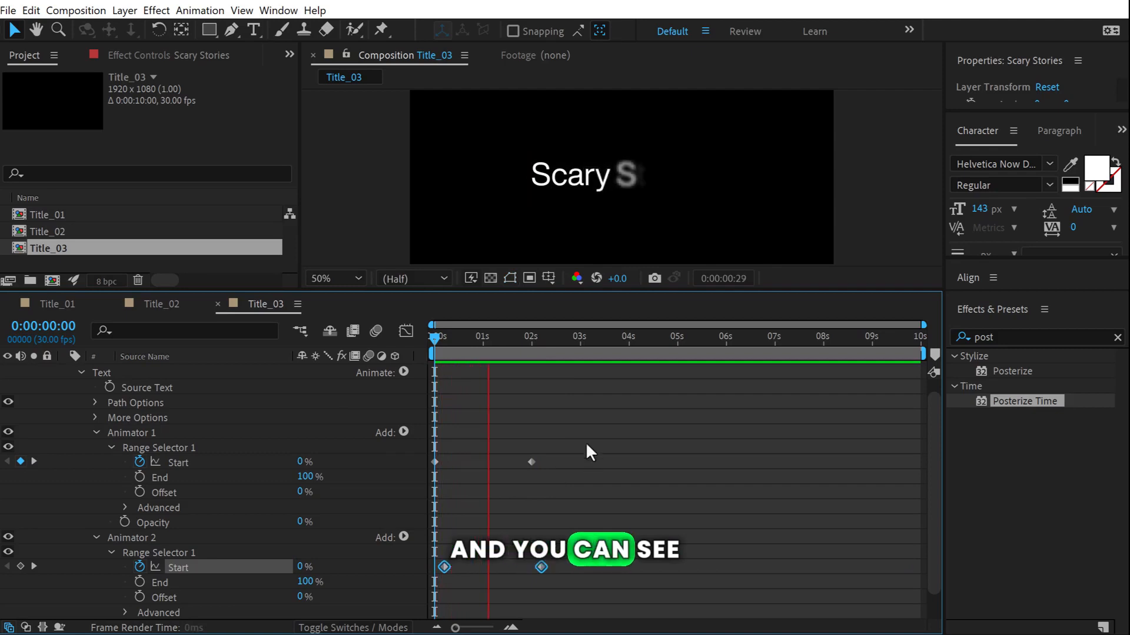
# End the work area at 0:00:02:11 and preview the title.
pyautogui.click(549, 347)
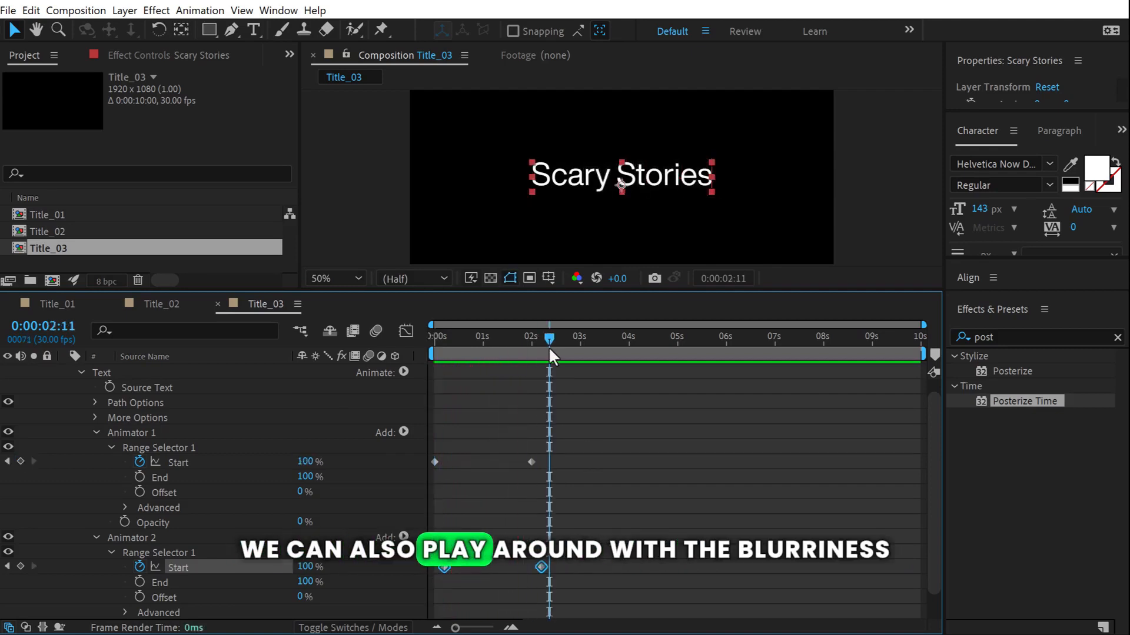
pyautogui.press('n')
pyautogui.press('space')
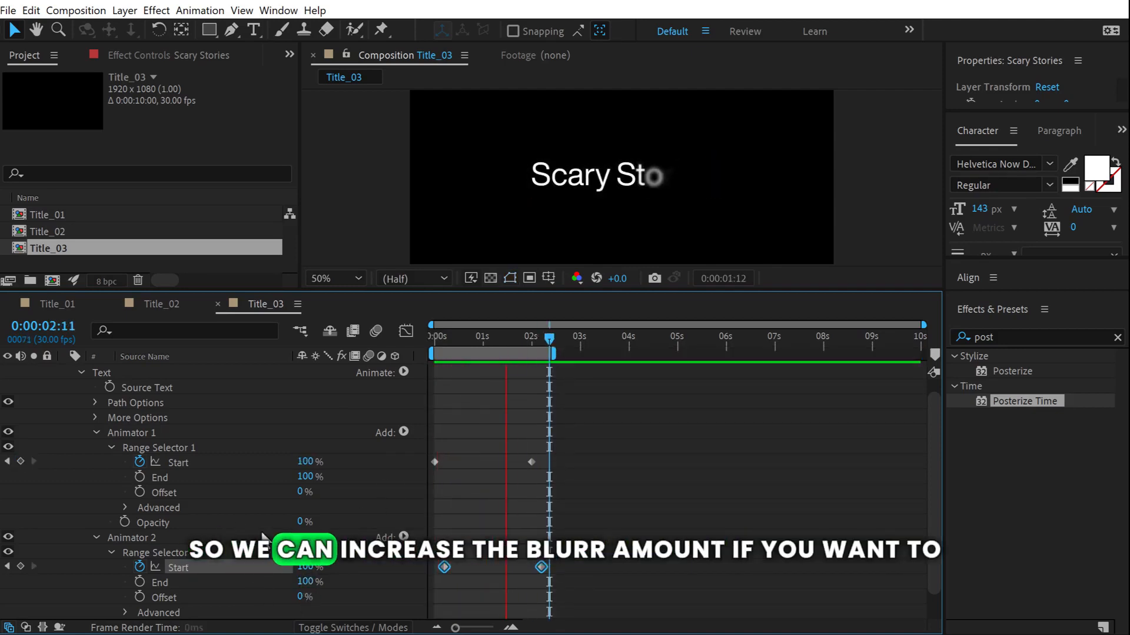
# Change Animator 2's Blur from 26 to 20.
pyautogui.scroll(-2, 227, 570)
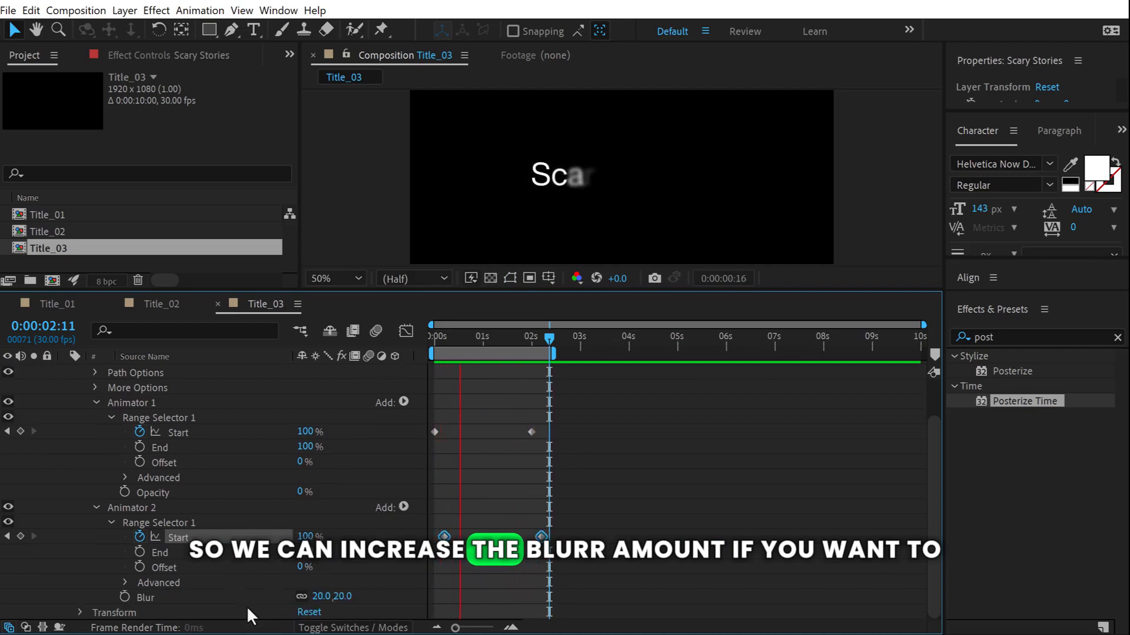
pyautogui.click(345, 597)
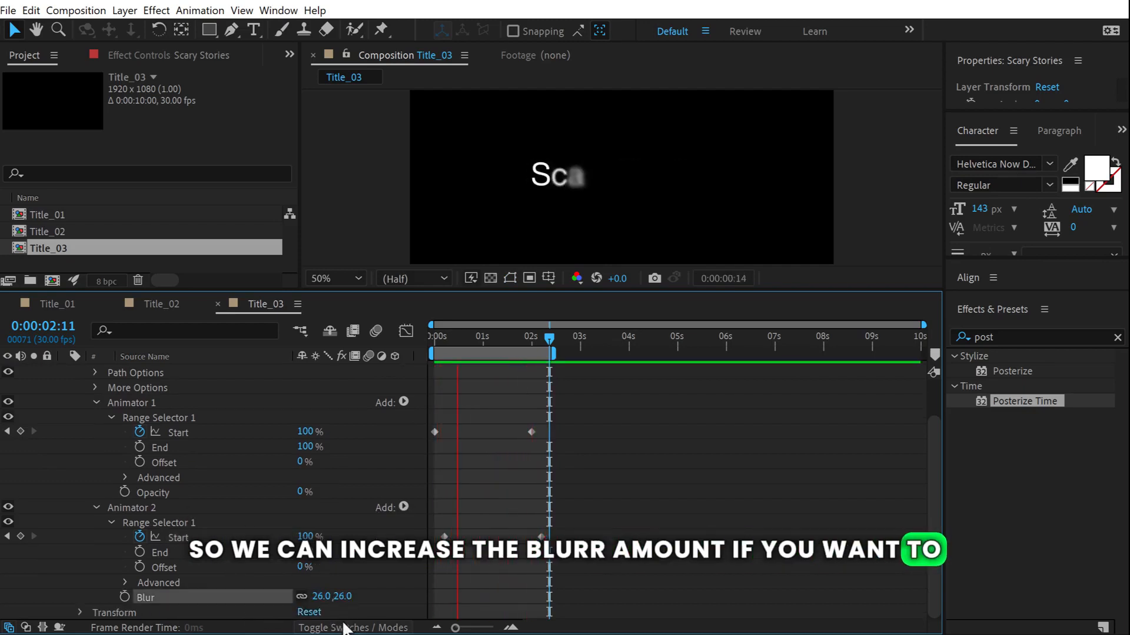
pyautogui.click(342, 597)
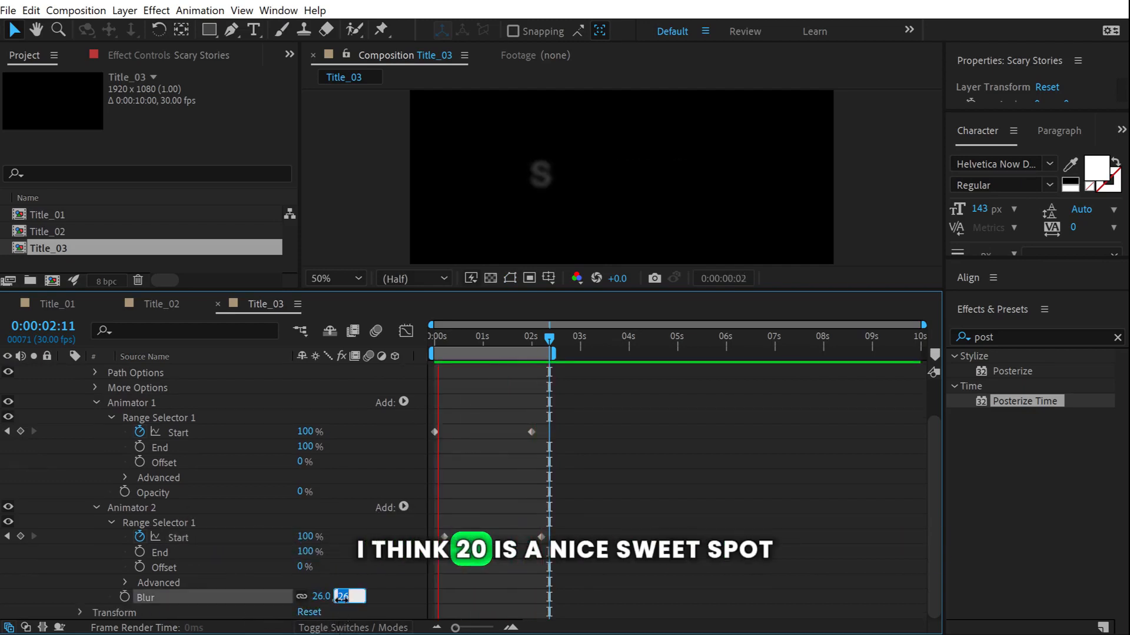
pyautogui.write('20')
pyautogui.click(370, 562)
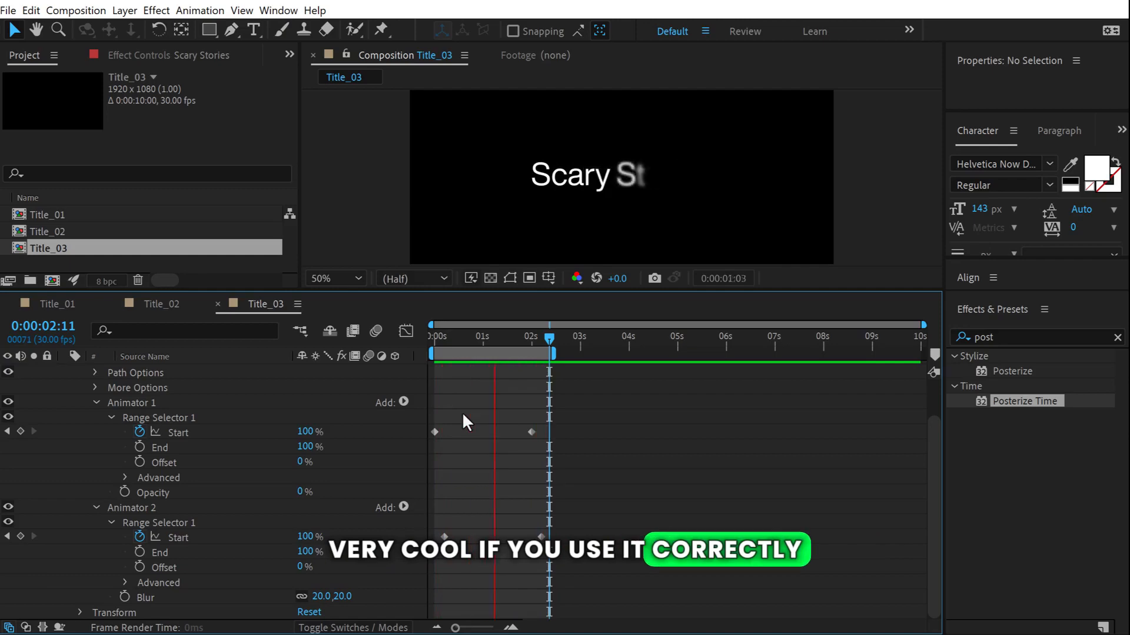
pyautogui.click(58, 258)
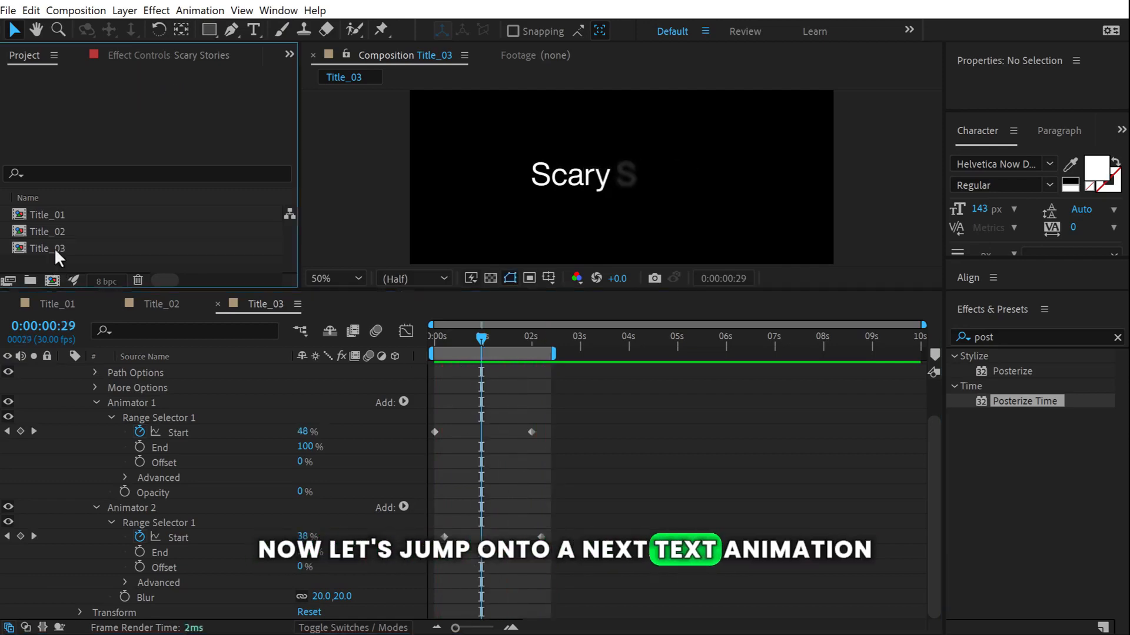
# Duplicate Title_03 as Title_04, open it, and delete the Scary Stories layer.
pyautogui.click(54, 248)
pyautogui.hotkey('ctrl', 'd')
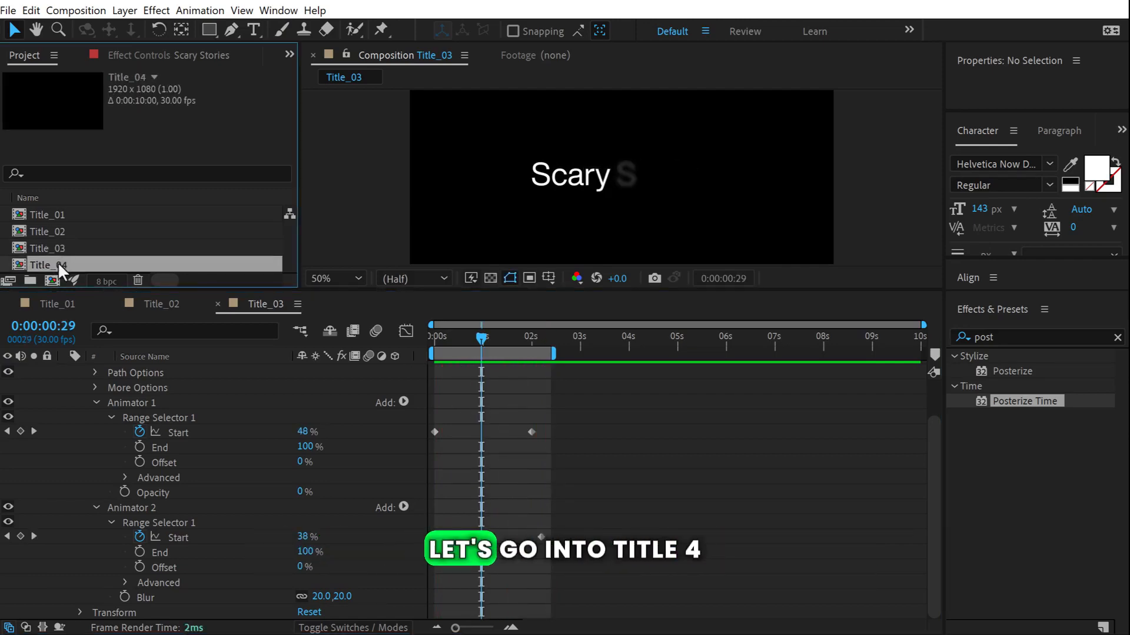
pyautogui.doubleClick(58, 263)
pyautogui.click(135, 373)
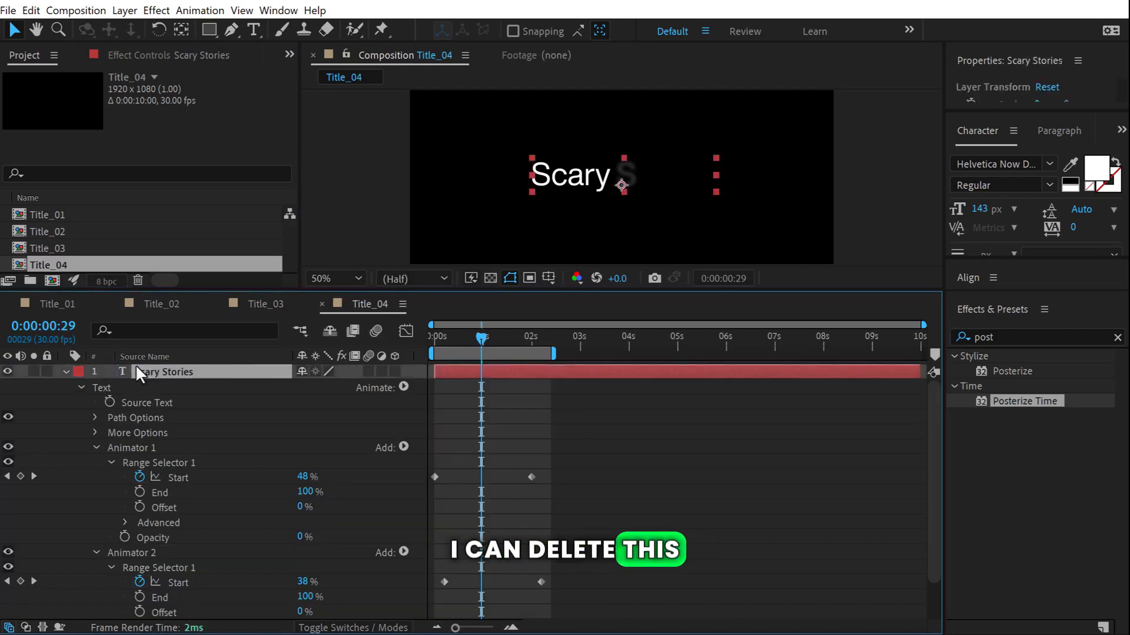
pyautogui.press('Delete')
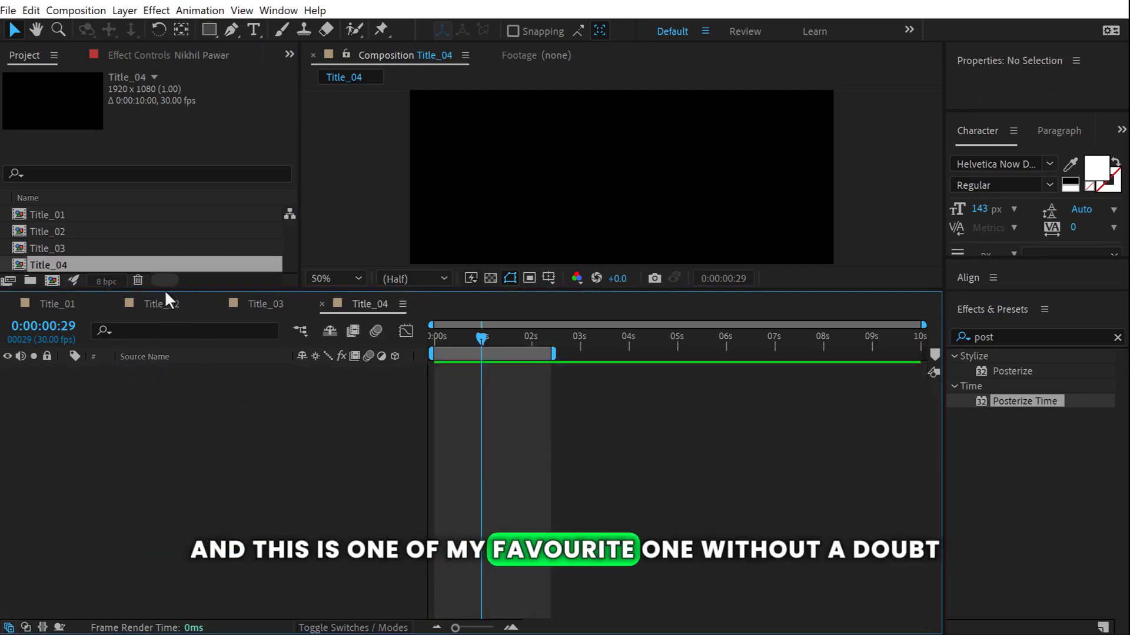
pyautogui.moveTo(166, 288); pyautogui.dragTo(175, 366)
# Add a 'Creative' text layer and centre it horizontally and vertically.
pyautogui.click(254, 29)
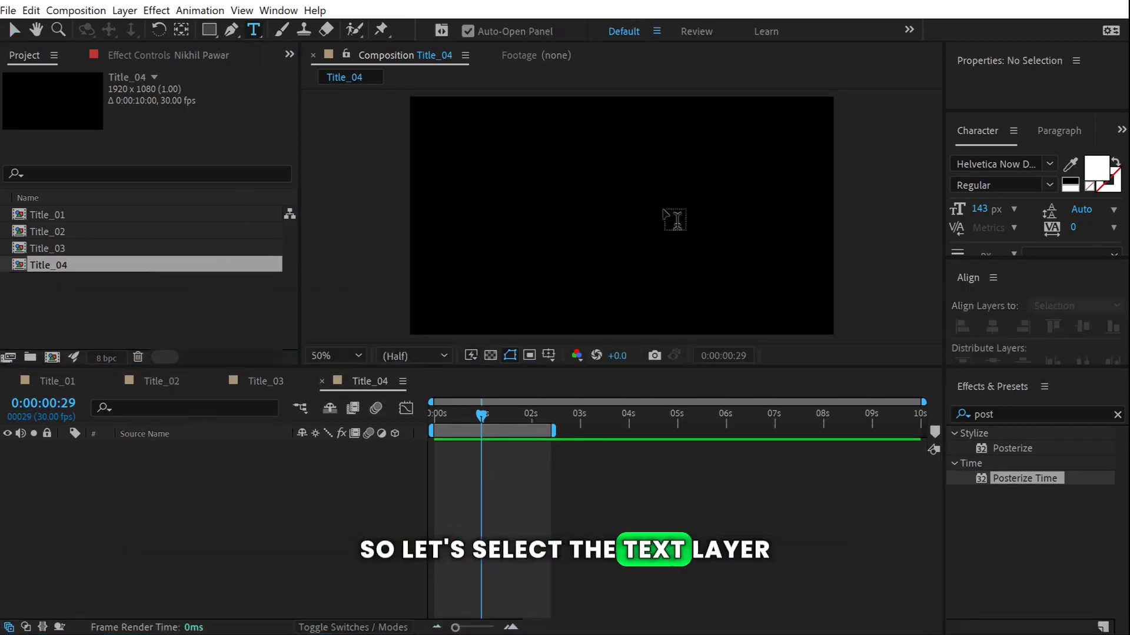
pyautogui.click(547, 226)
pyautogui.write('C')
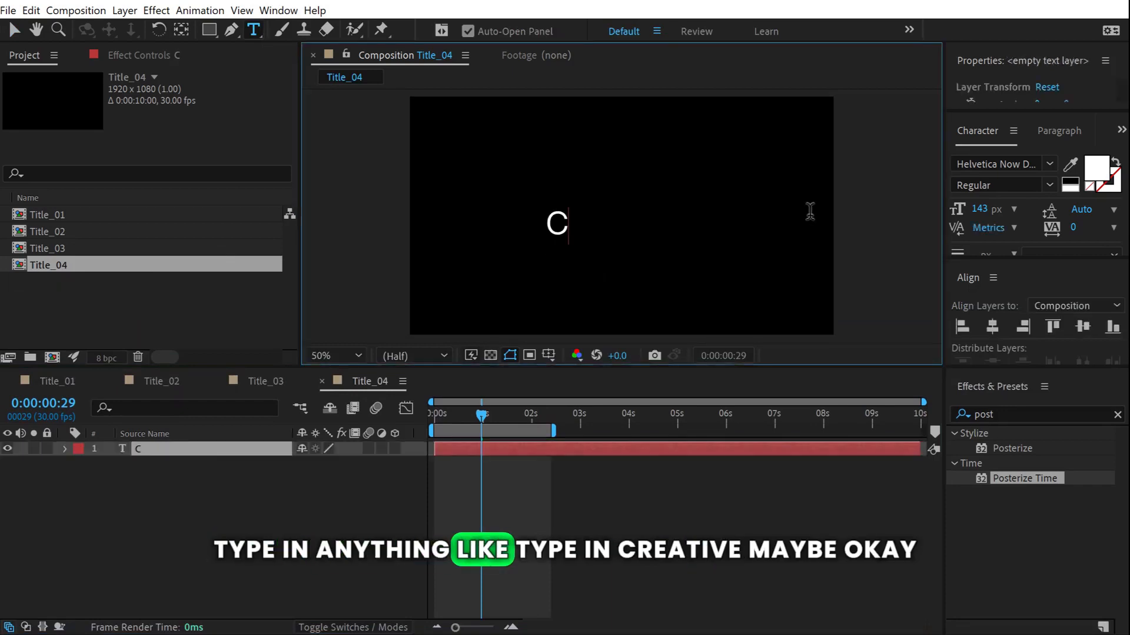
pyautogui.write('reative')
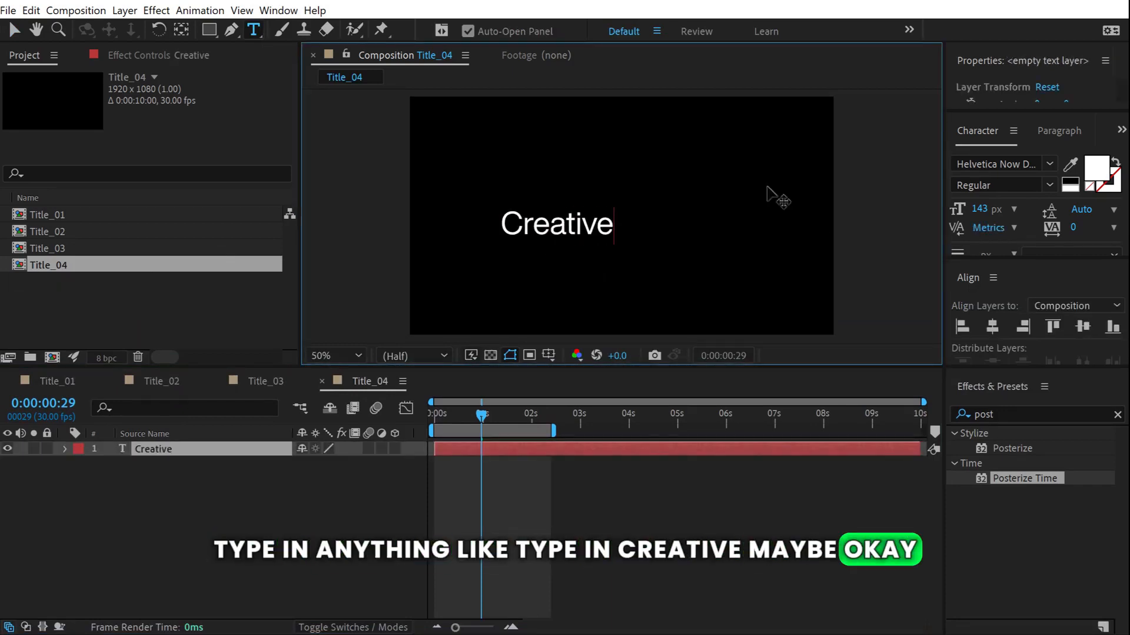
pyautogui.click(14, 29)
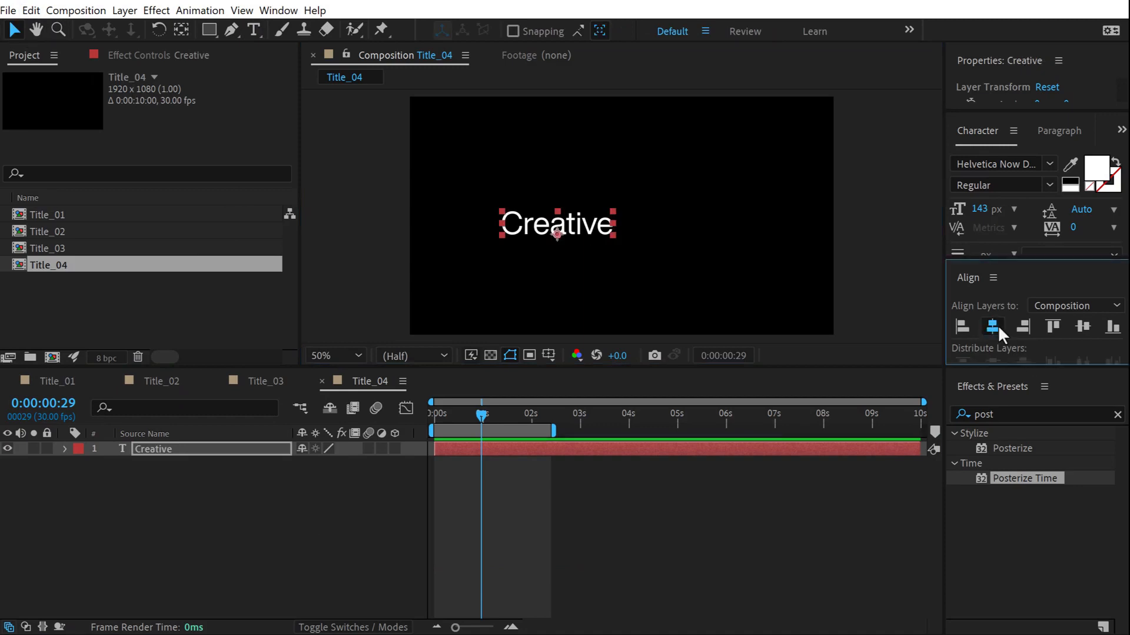
pyautogui.click(1000, 330)
pyautogui.click(1081, 327)
pyautogui.click(183, 506)
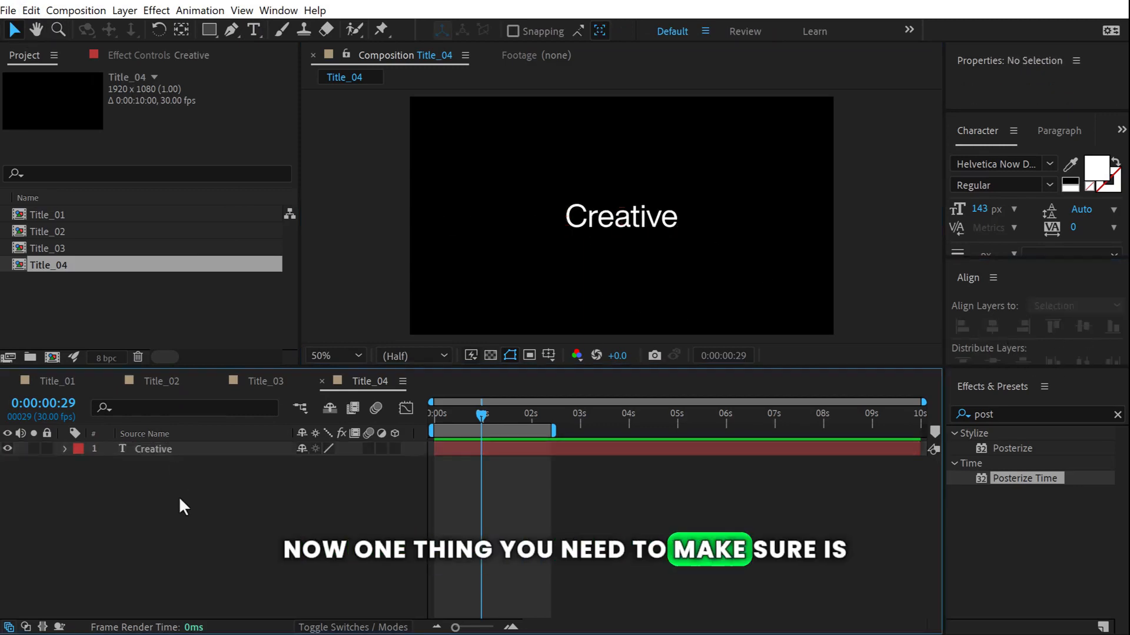
# Set the Creative text's paragraph alignment to centre.
pyautogui.click(156, 454)
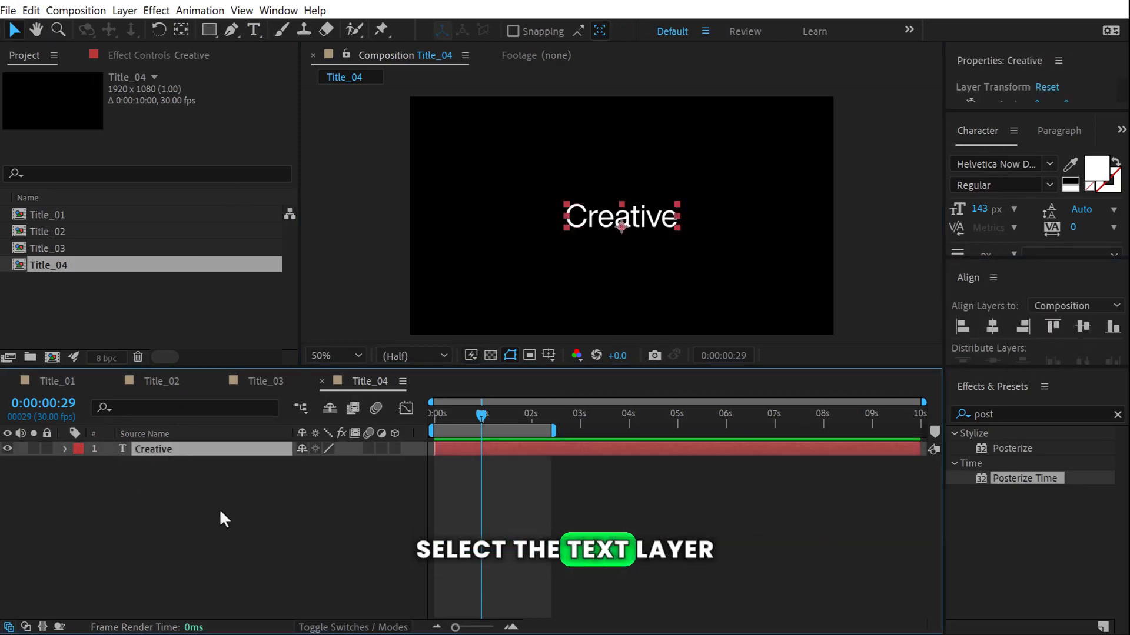
pyautogui.click(1054, 140)
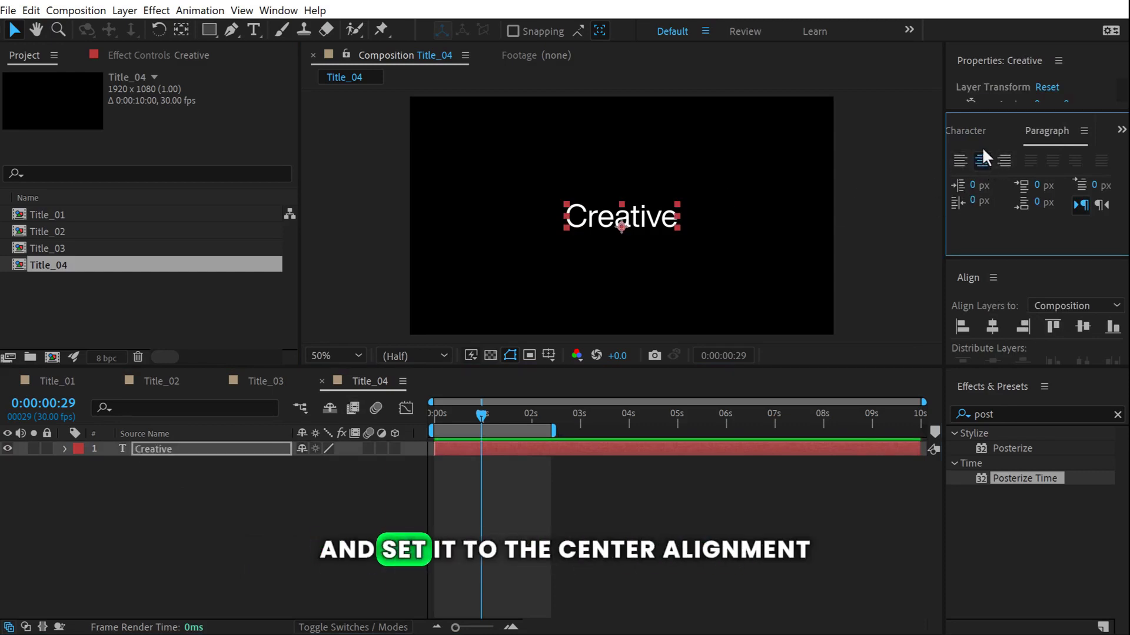
pyautogui.click(976, 131)
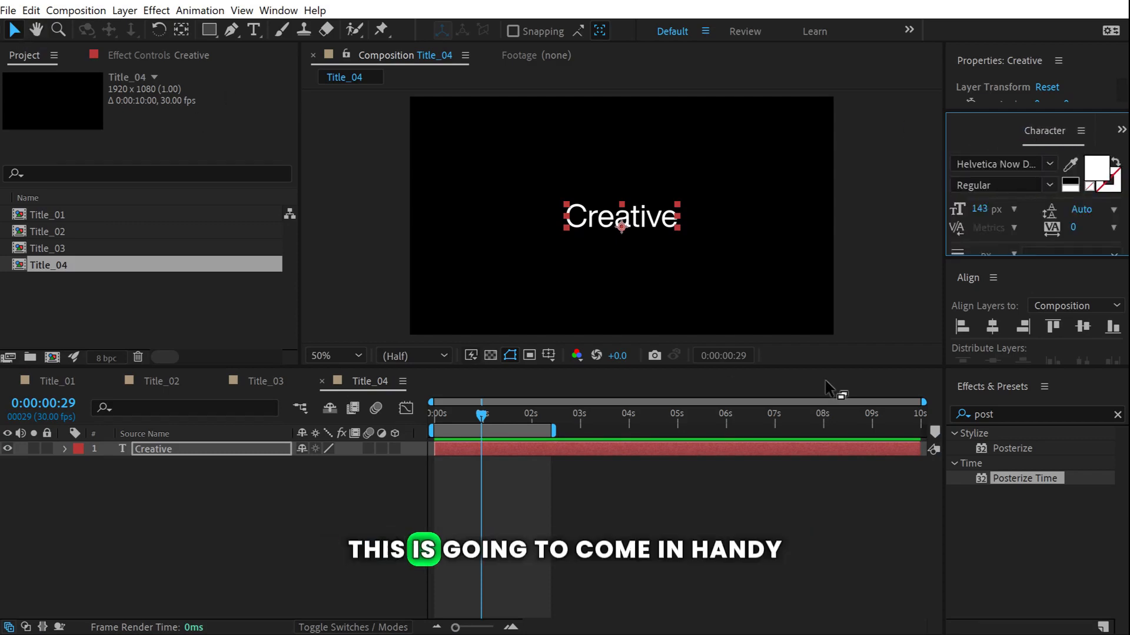
pyautogui.click(298, 476)
# Change the Creative text's font style to Bold.
pyautogui.scroll(1, 649, 211)
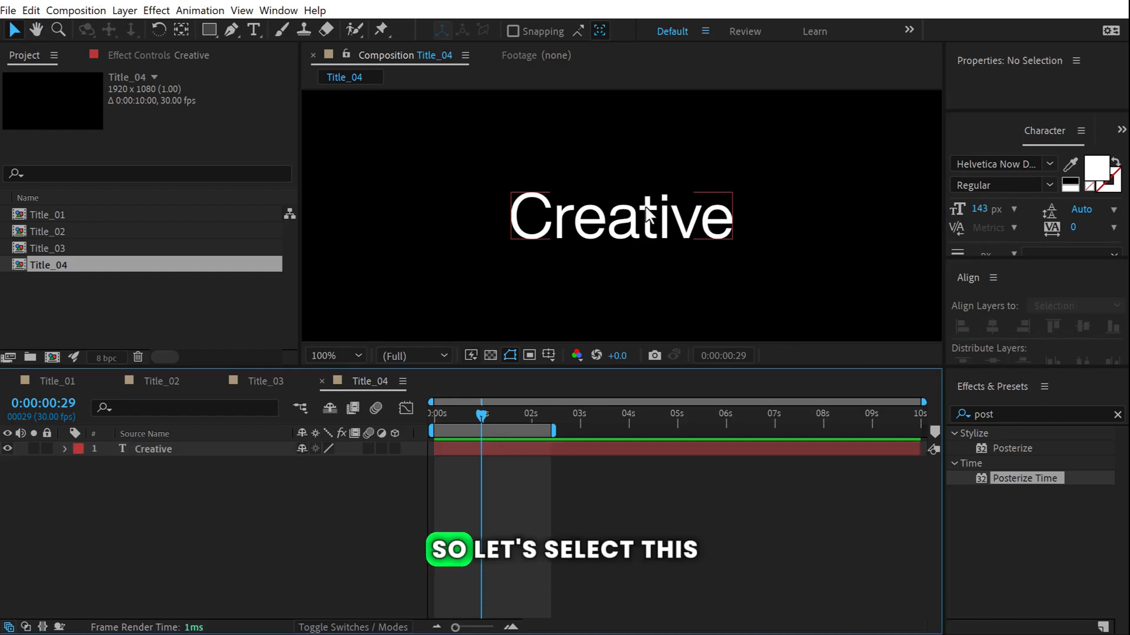
pyautogui.click(649, 211)
pyautogui.click(1050, 185)
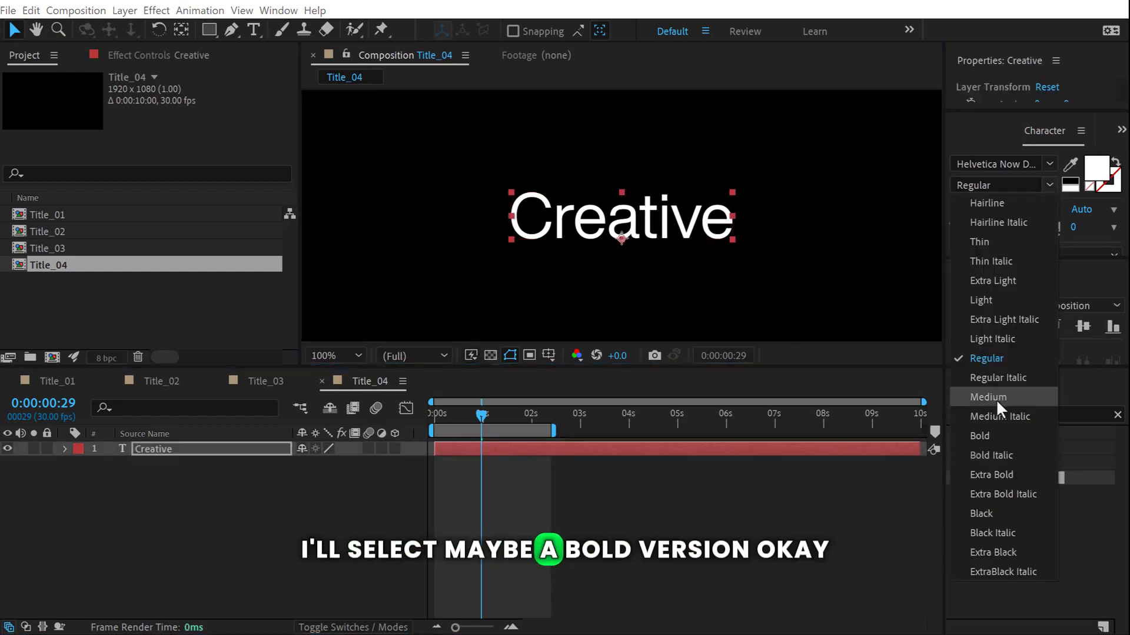
pyautogui.click(980, 436)
pyautogui.click(100, 471)
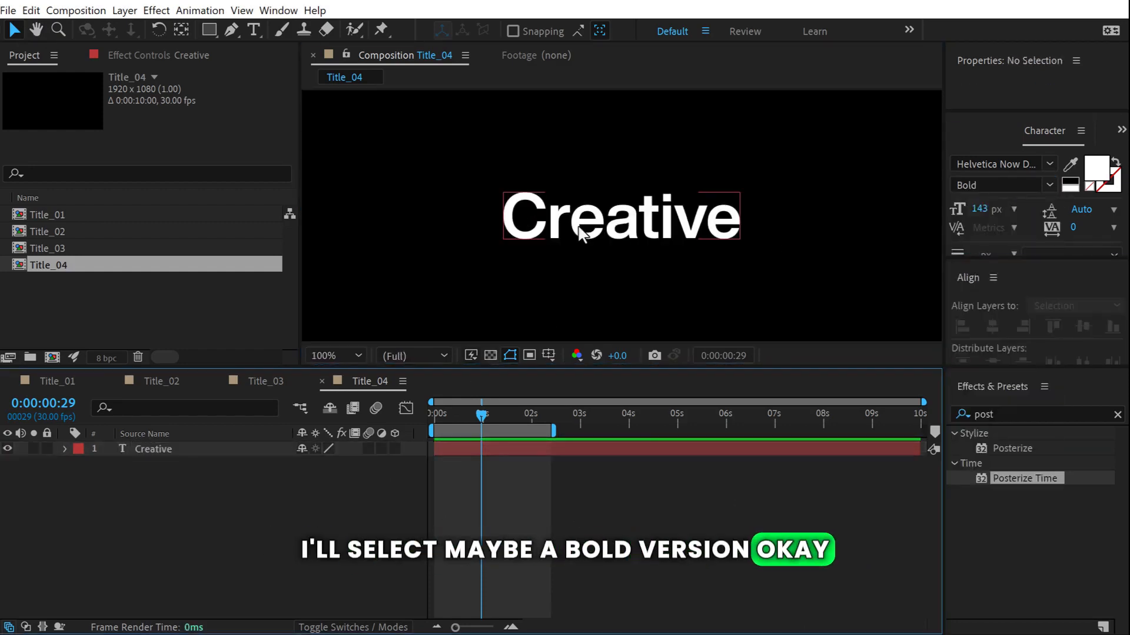
pyautogui.click(65, 449)
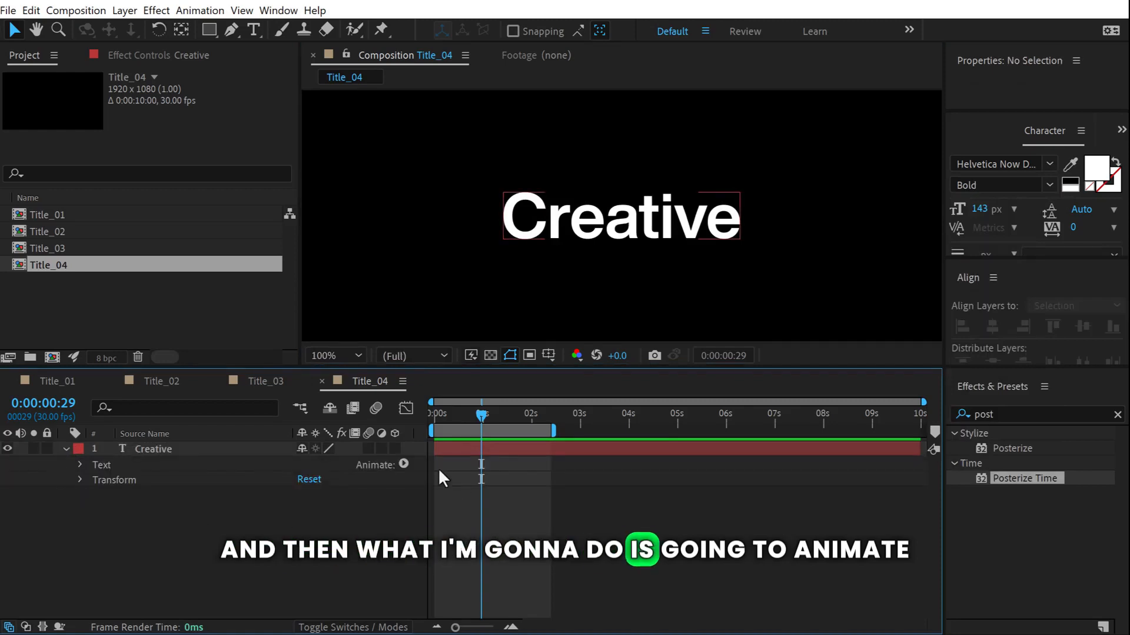
# Add an animator to Creative with Position, Opacity and Tracking properties.
pyautogui.click(404, 465)
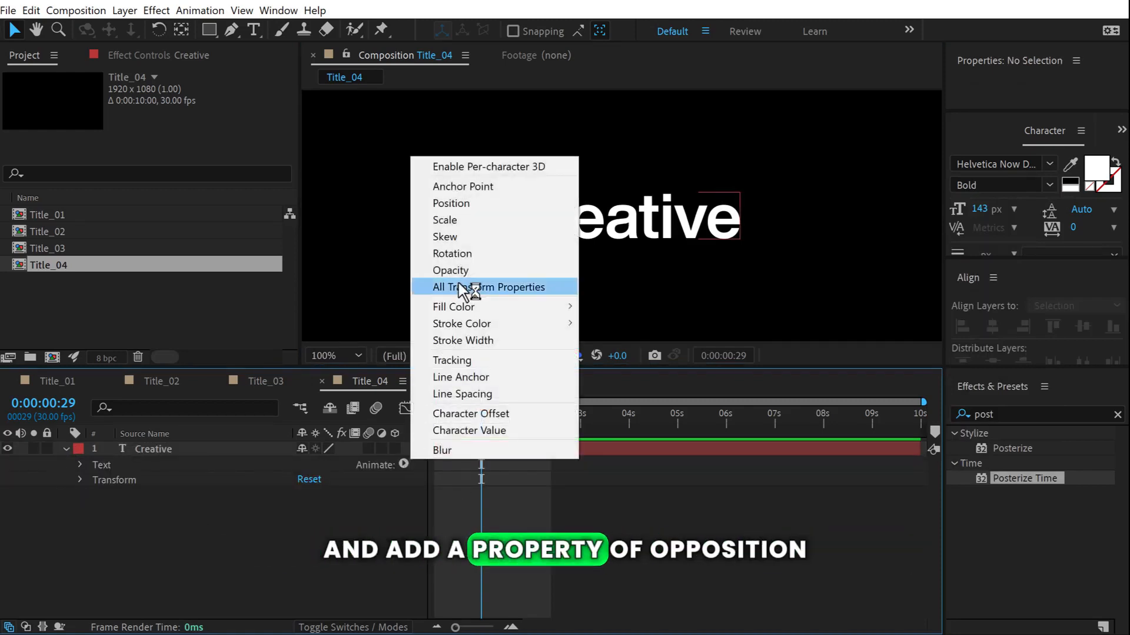
pyautogui.click(456, 203)
pyautogui.click(403, 526)
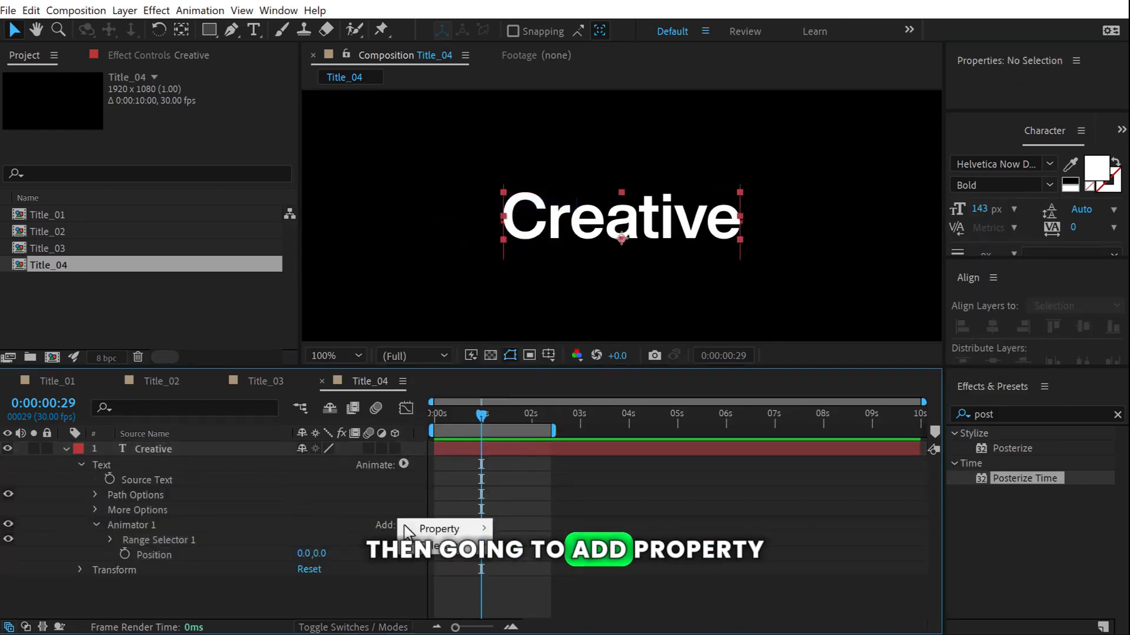
pyautogui.moveTo(411, 530)
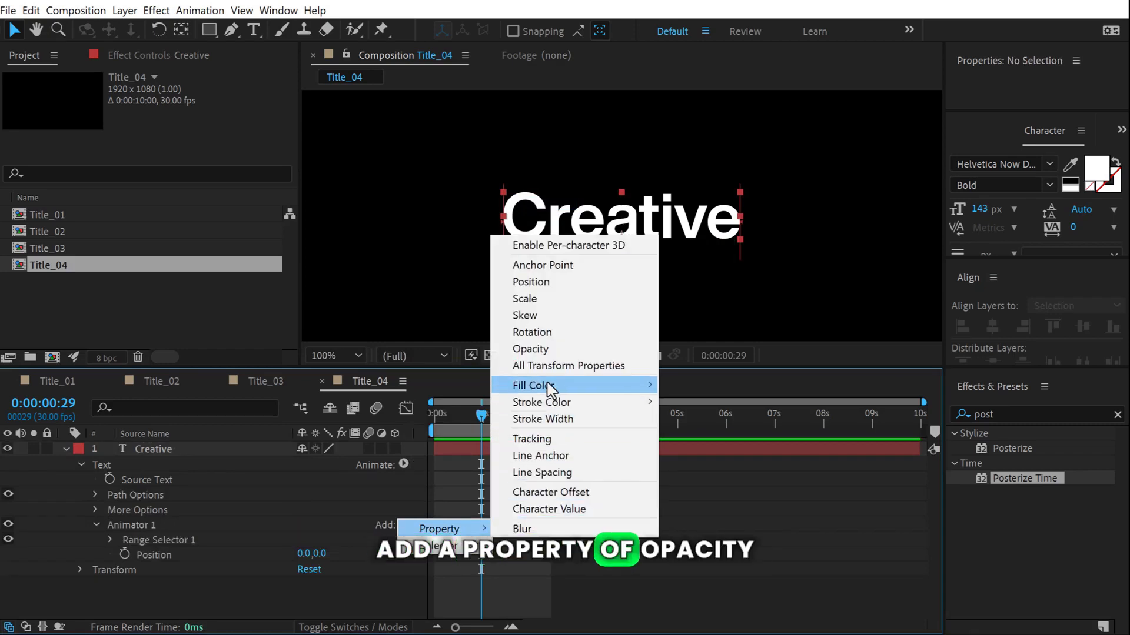
pyautogui.click(533, 351)
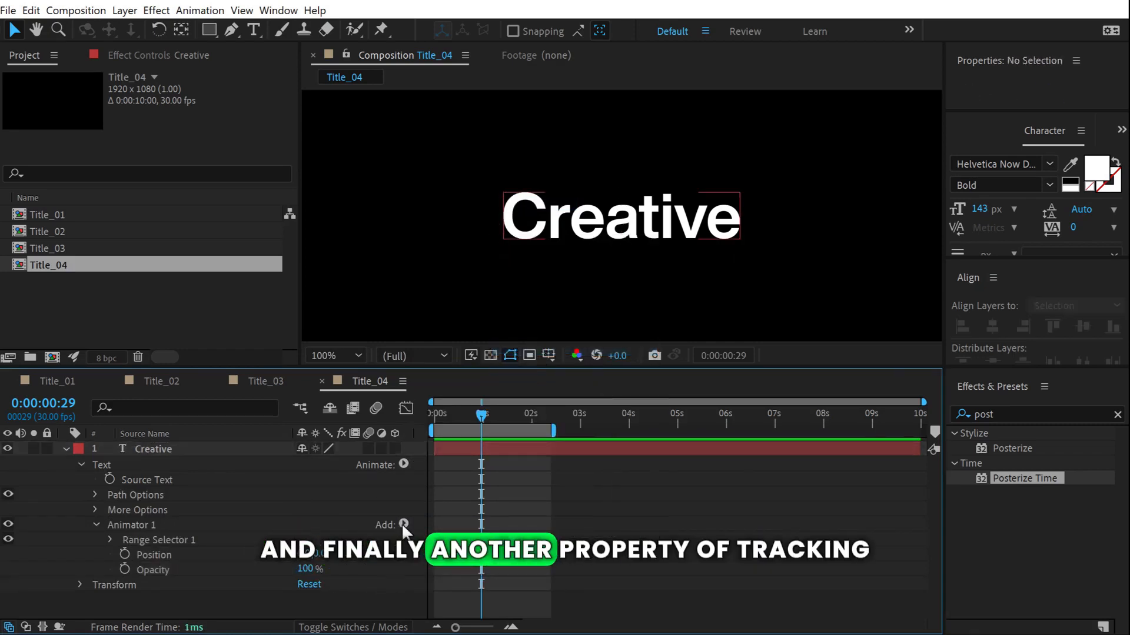
pyautogui.click(403, 525)
pyautogui.moveTo(404, 565)
pyautogui.click(471, 436)
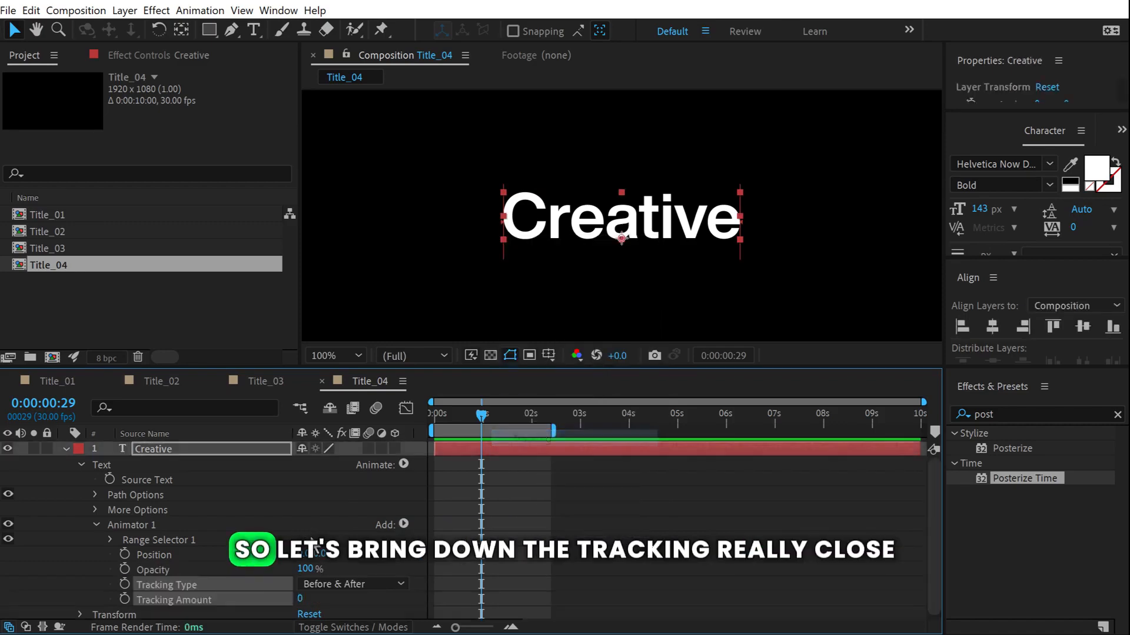
# Set Tracking Amount to -80, Position Y to 150 and Opacity to 0%.
pyautogui.moveTo(300, 598); pyautogui.dragTo(241, 593)
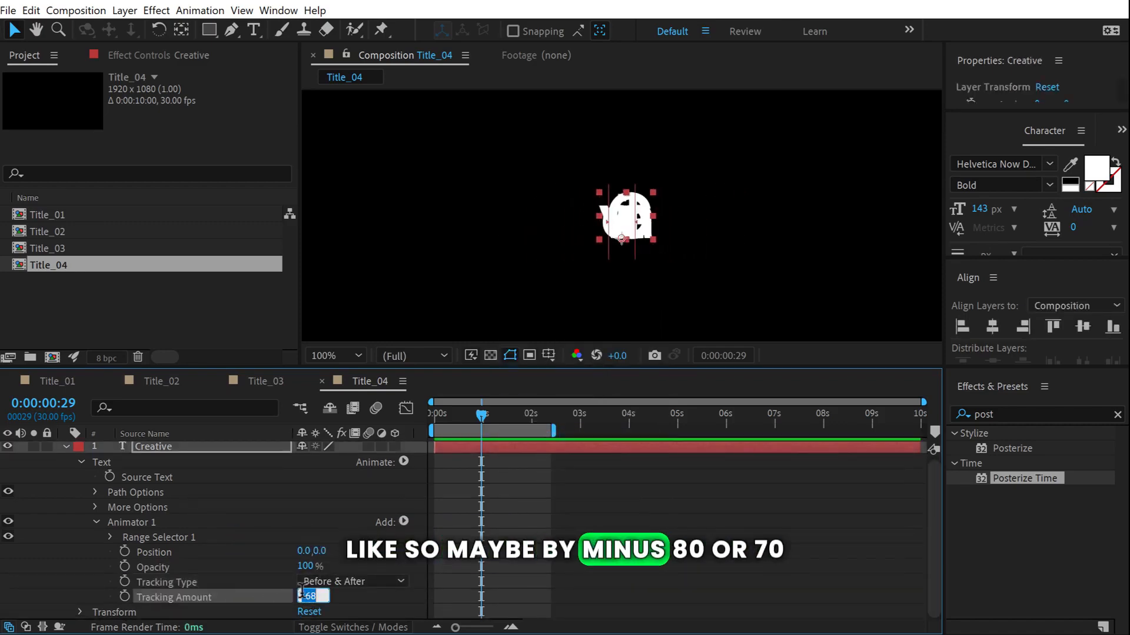
pyautogui.press('BackSpace')
pyautogui.press('Return')
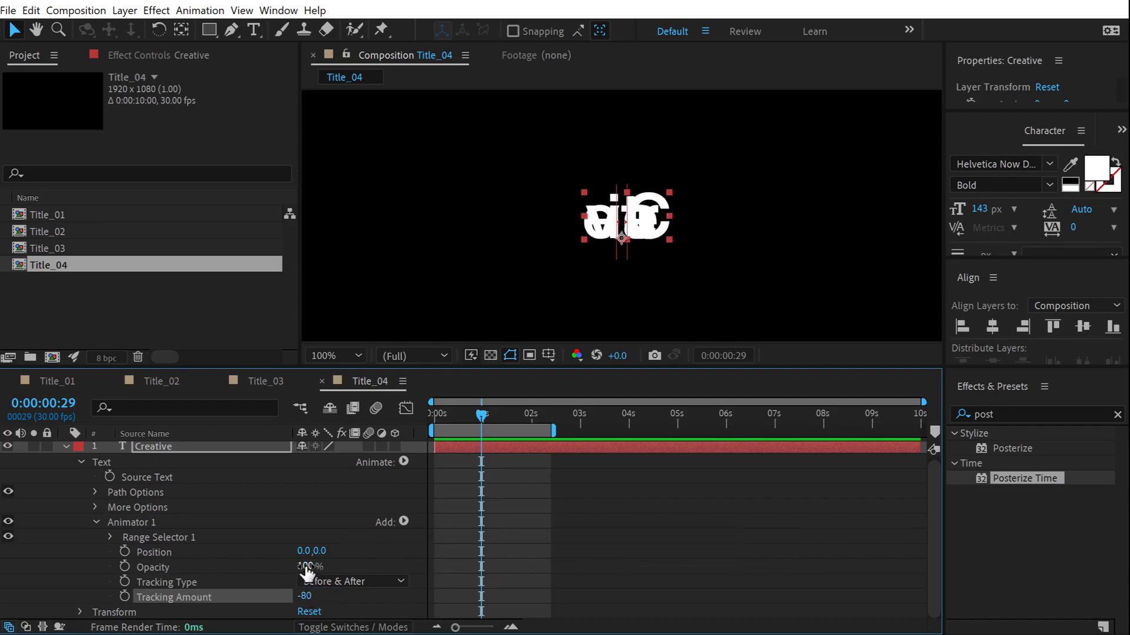
pyautogui.moveTo(322, 552); pyautogui.dragTo(462, 536)
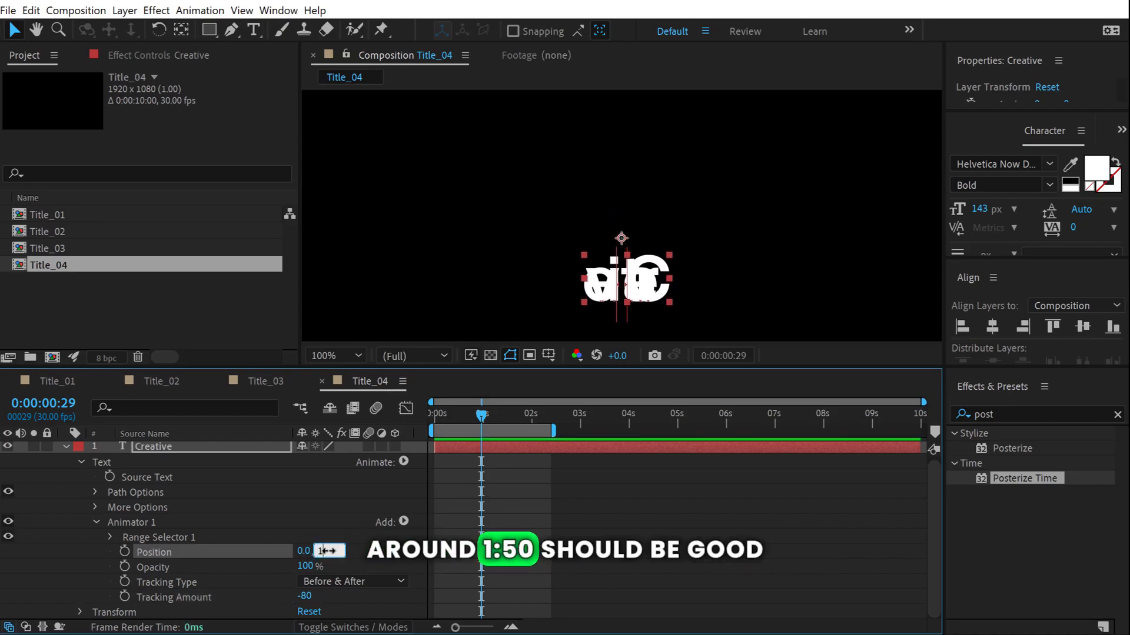
pyautogui.write('0')
pyautogui.press('Return')
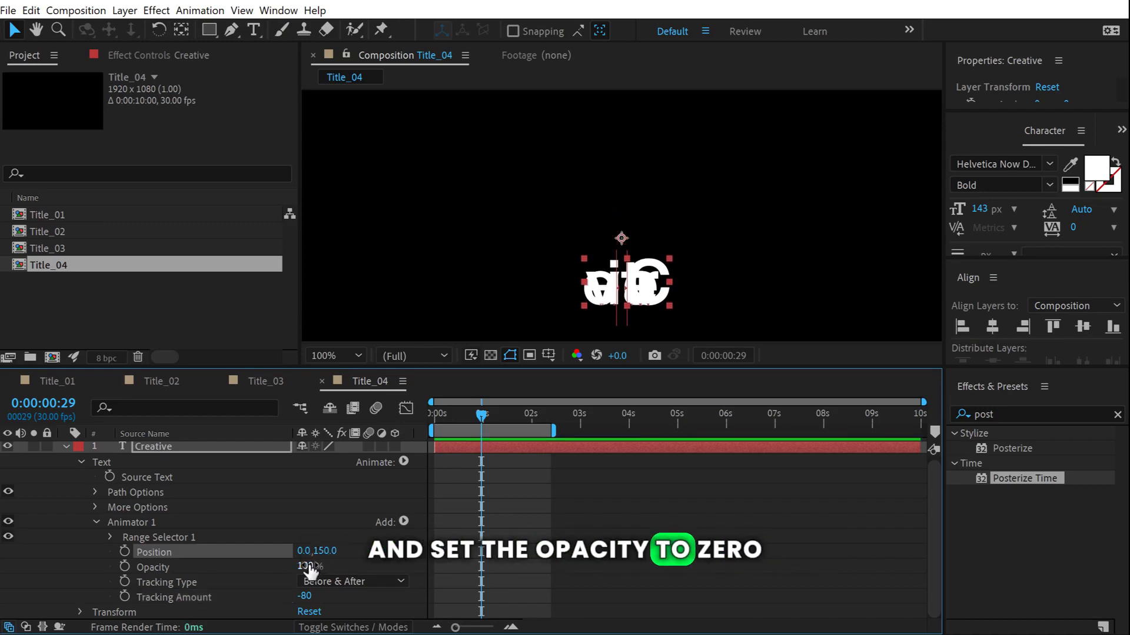
pyautogui.moveTo(305, 566); pyautogui.dragTo(110, 572)
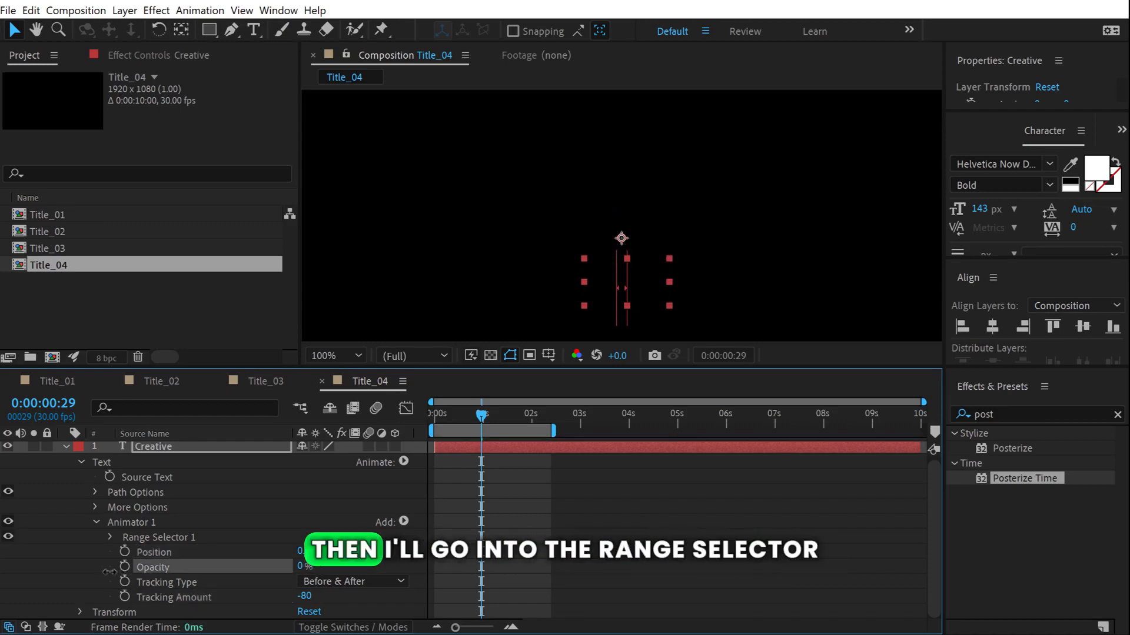
# Keyframe the Range Selector Offset from -100% at 0s to 100% at 2s.
pyautogui.click(111, 537)
pyautogui.moveTo(480, 419); pyautogui.dragTo(387, 419)
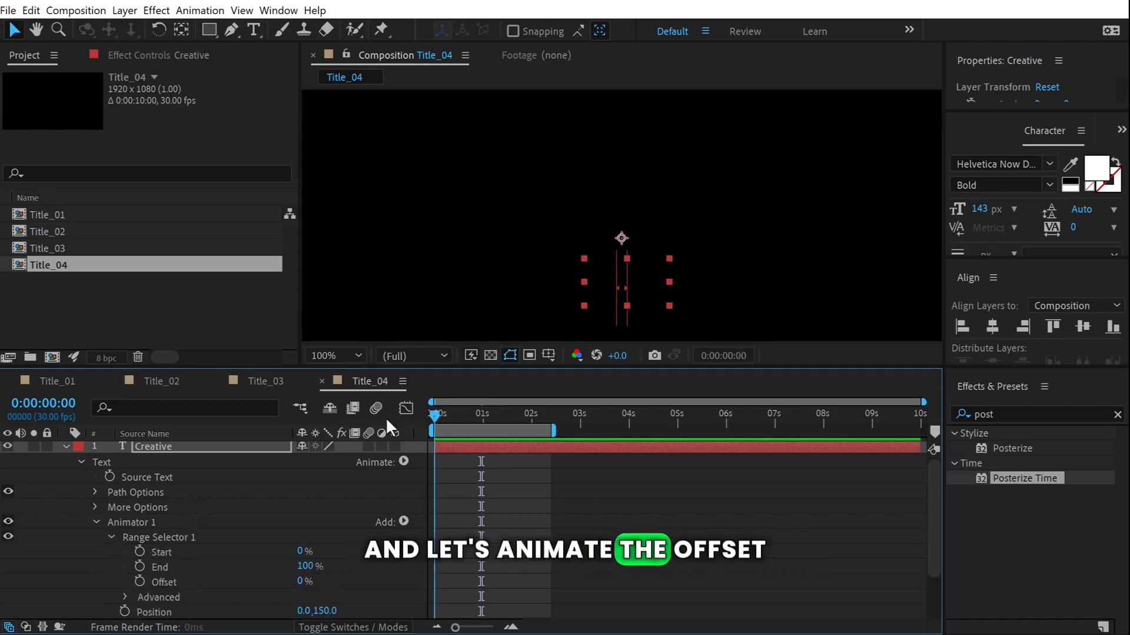
pyautogui.moveTo(302, 585); pyautogui.dragTo(148, 584)
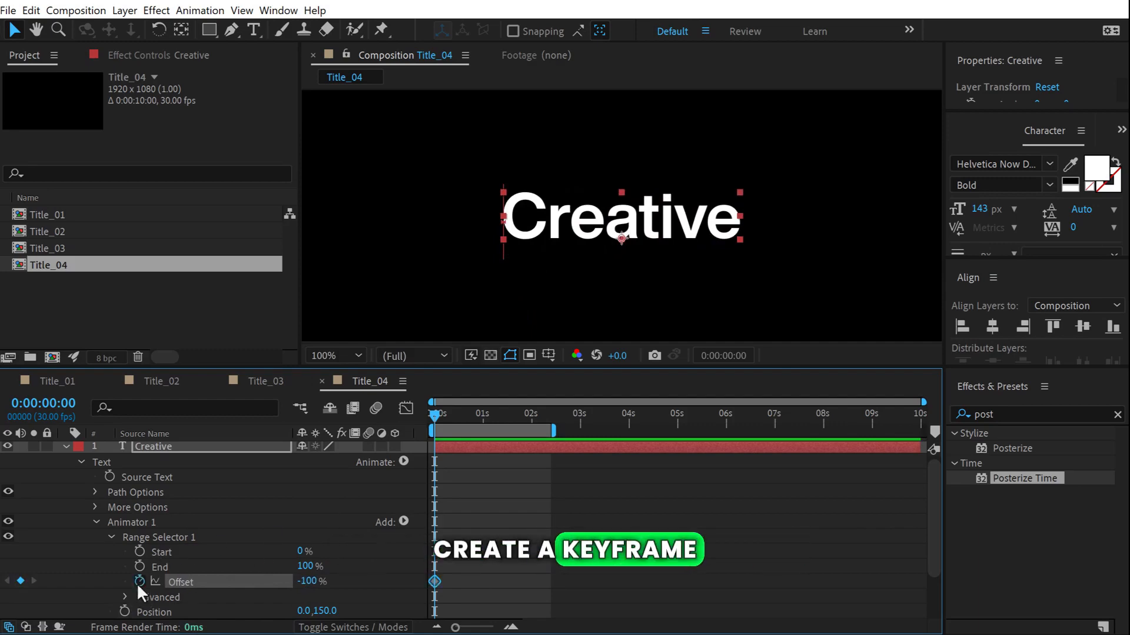
pyautogui.moveTo(469, 416); pyautogui.dragTo(528, 428)
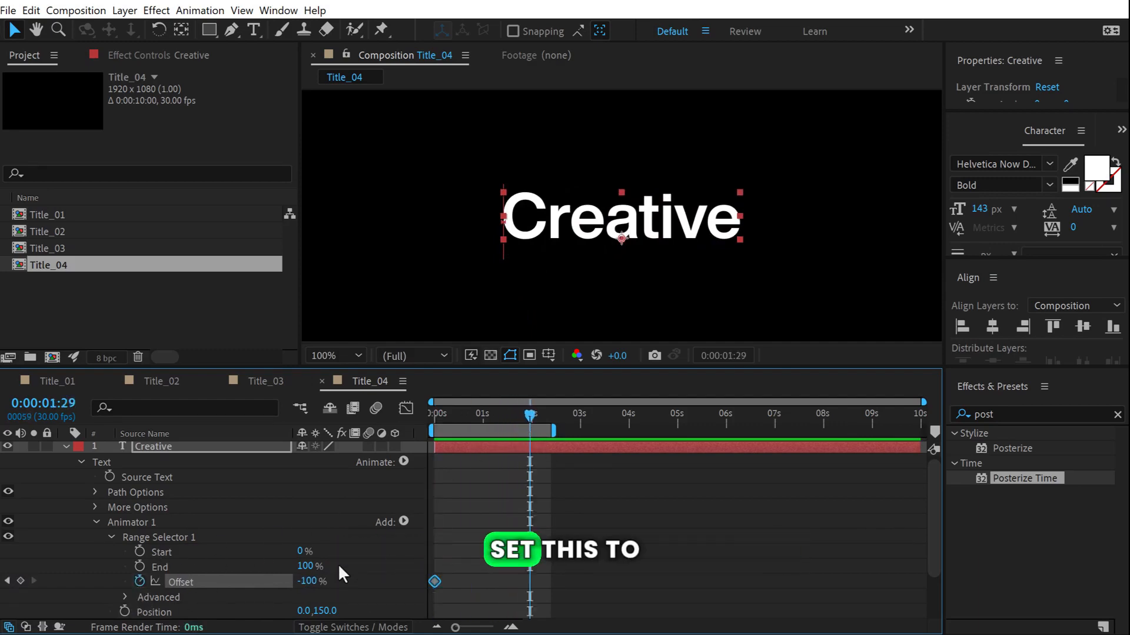
pyautogui.press('pagedown')
pyautogui.moveTo(307, 580); pyautogui.dragTo(610, 575)
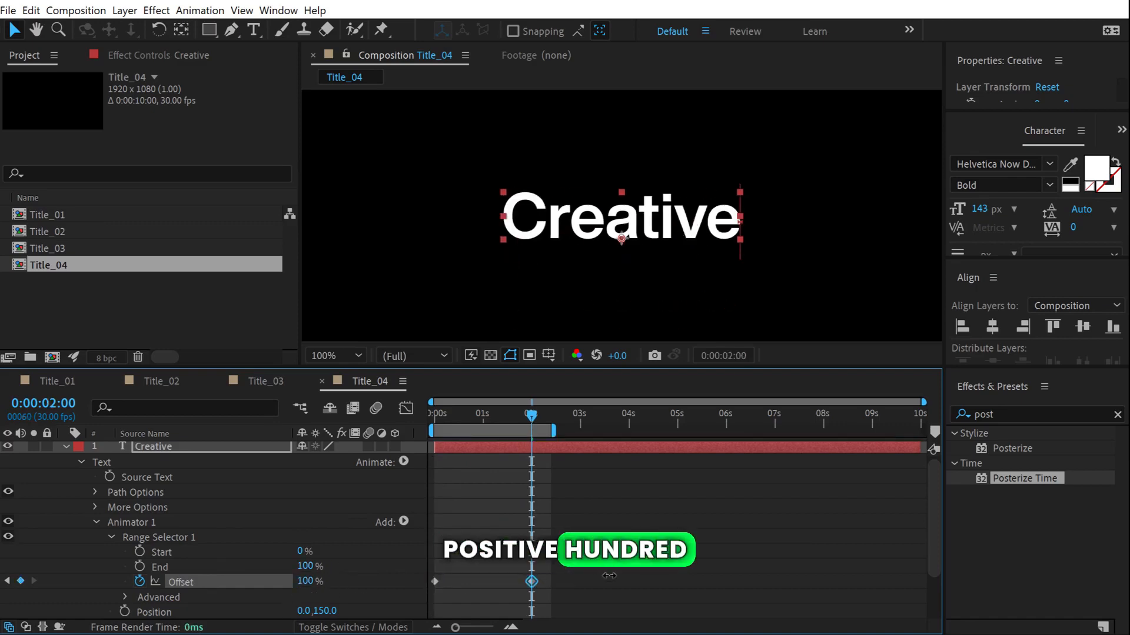
pyautogui.moveTo(519, 425)
pyautogui.mouseDown()
pyautogui.moveTo(440, 422)
pyautogui.moveTo(539, 428)
pyautogui.mouseUp()
# Set the Advanced selector Shape to Ramp Up with Ease Low at 100%.
pyautogui.scroll(-2, 118, 557)
pyautogui.click(125, 536)
pyautogui.scroll(-2, 88, 518)
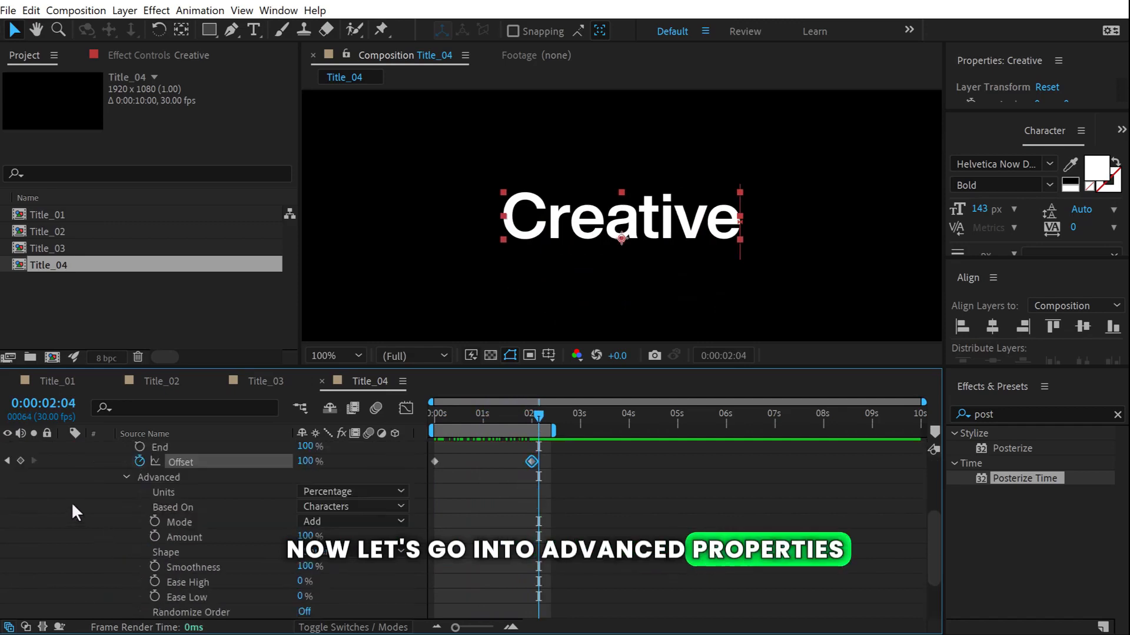
pyautogui.click(320, 554)
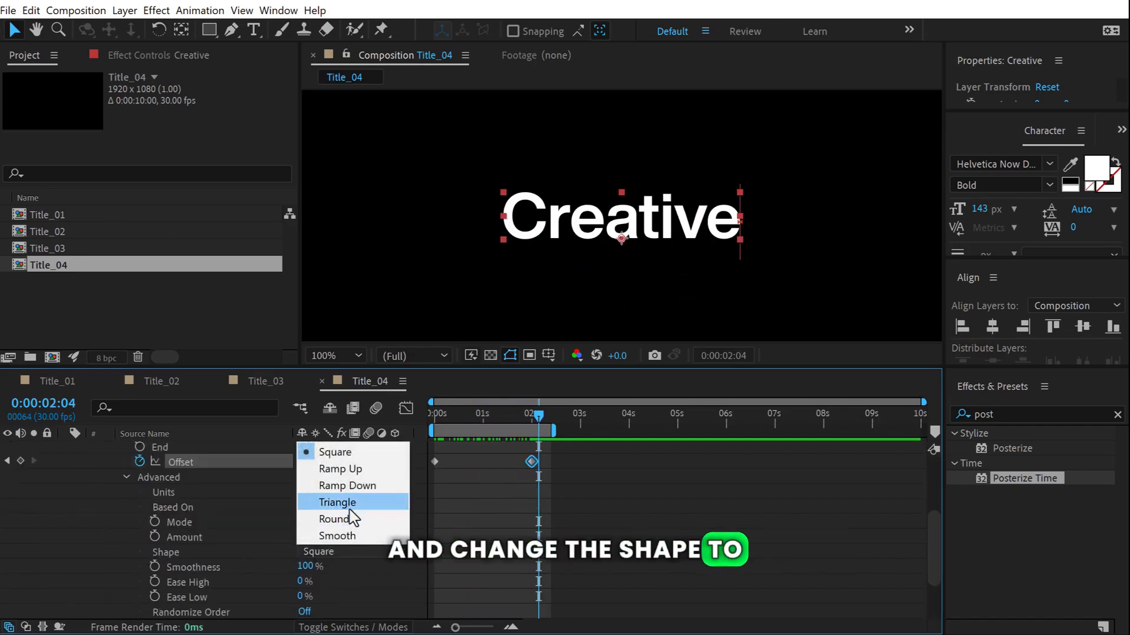
pyautogui.click(340, 469)
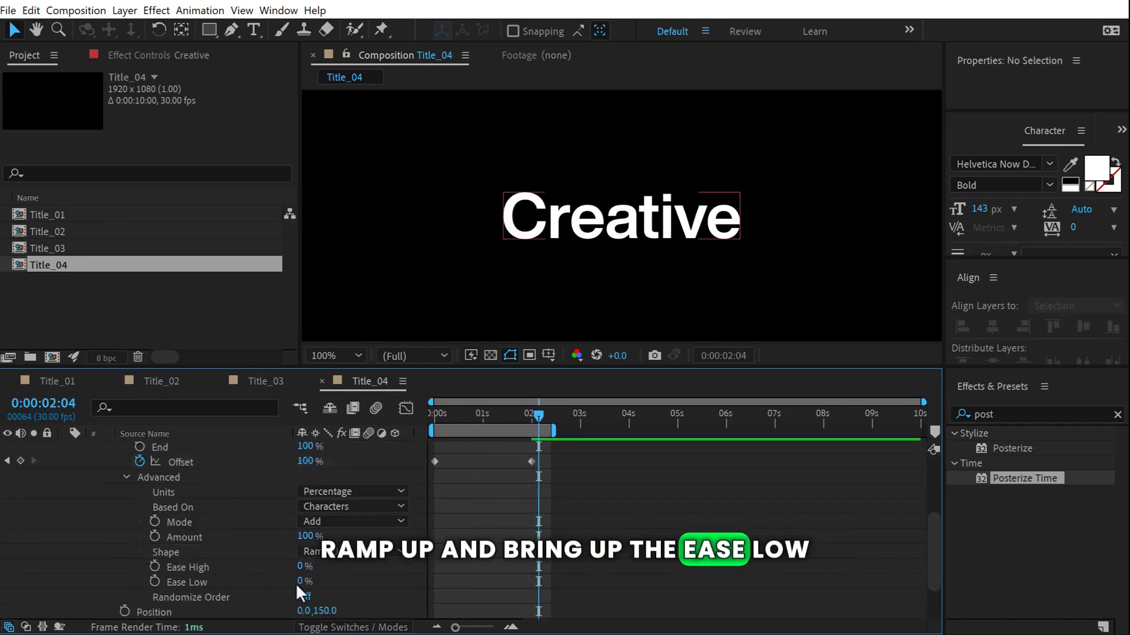
pyautogui.moveTo(303, 581); pyautogui.dragTo(471, 577)
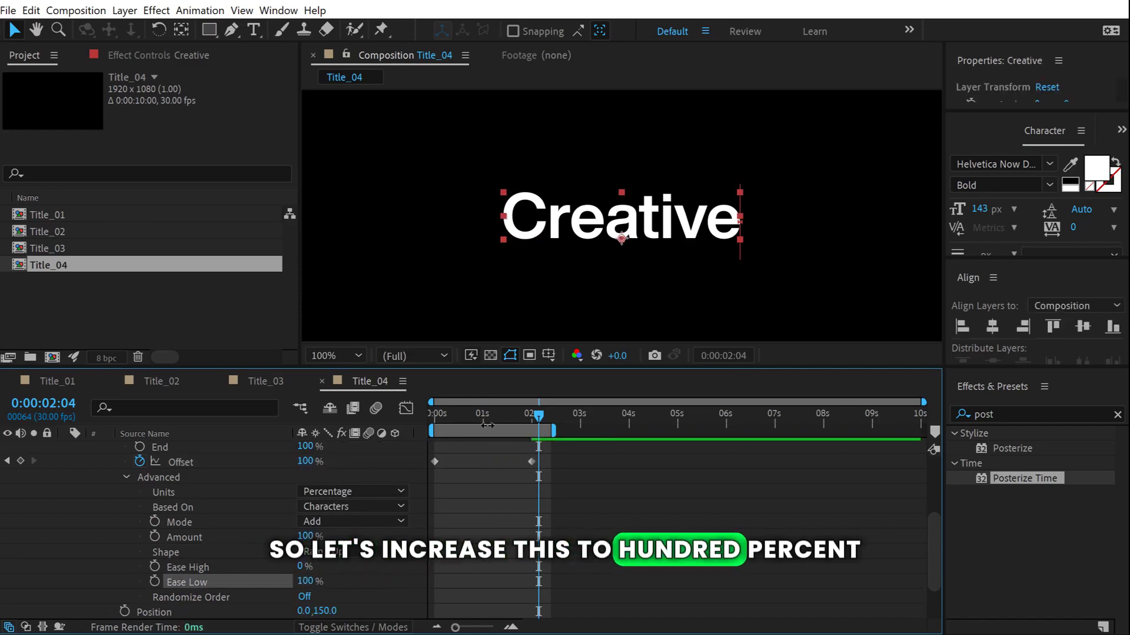
pyautogui.moveTo(488, 422)
pyautogui.mouseDown()
pyautogui.moveTo(433, 422)
pyautogui.moveTo(501, 435)
pyautogui.mouseUp()
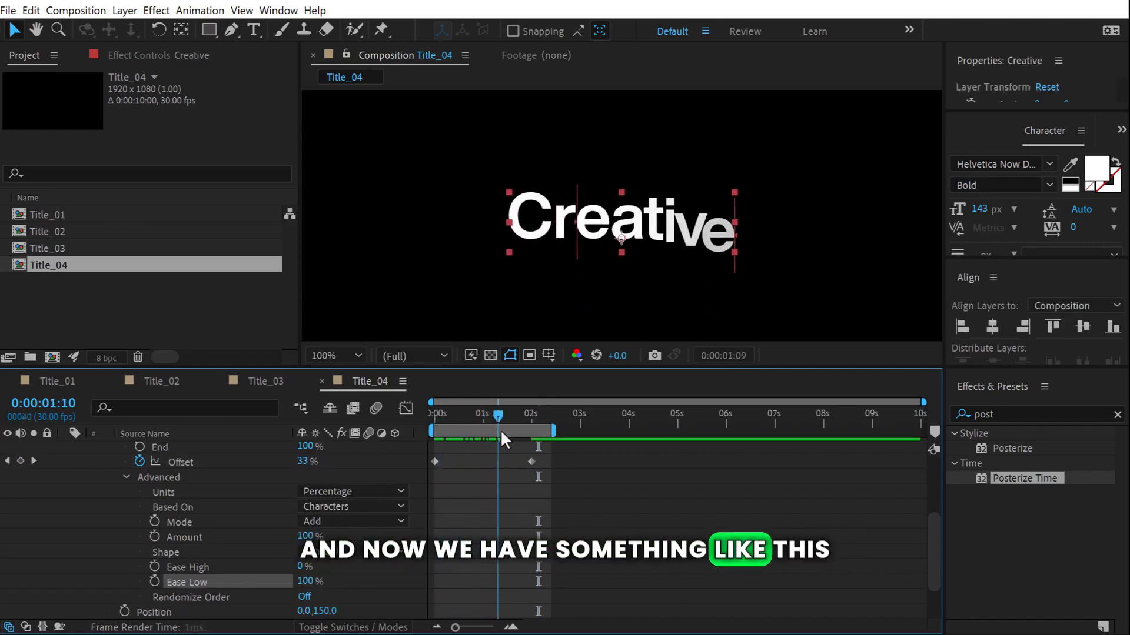
# Preview the letter-by-letter reveal from the start and check it at 1:11.
pyautogui.press('Home')
pyautogui.press('space')
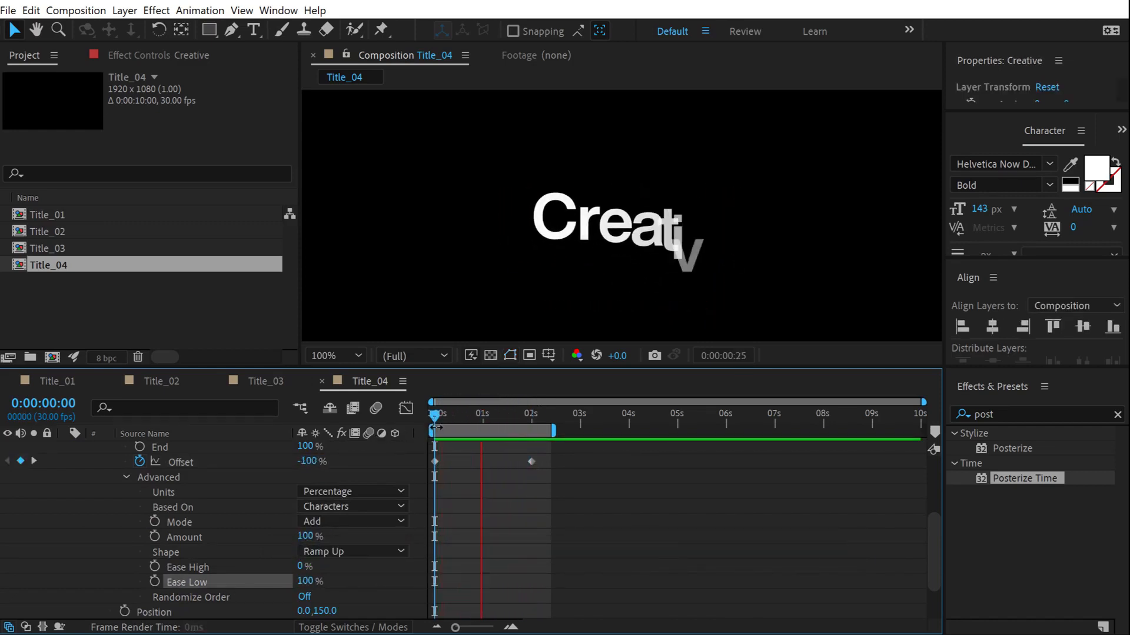
pyautogui.press('space')
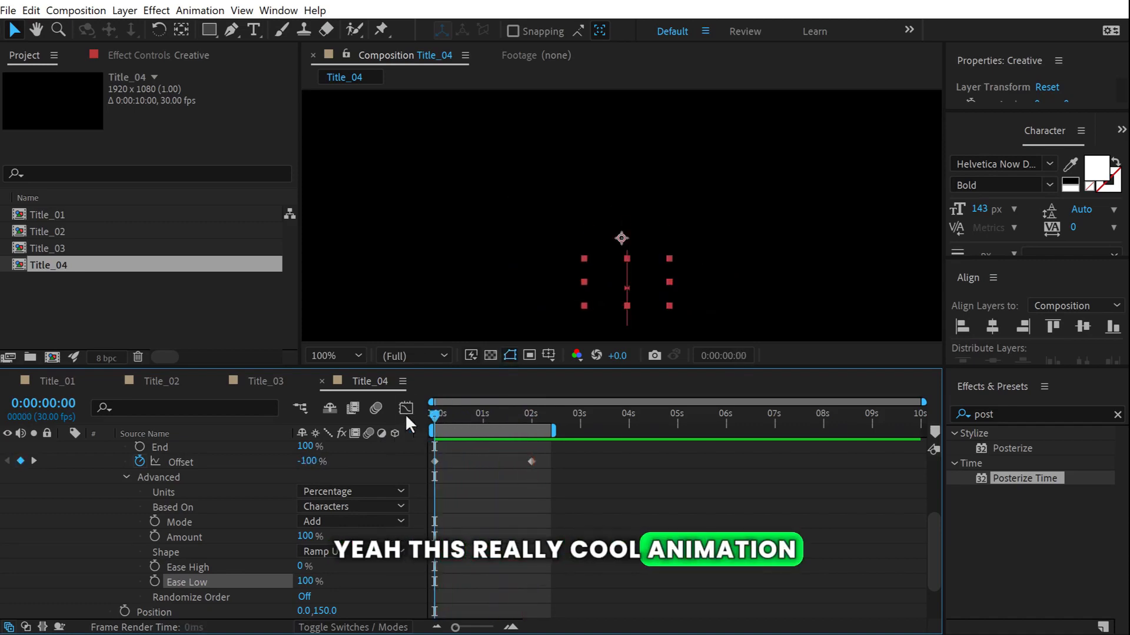
pyautogui.moveTo(425, 418); pyautogui.dragTo(500, 415)
pyautogui.click(514, 488)
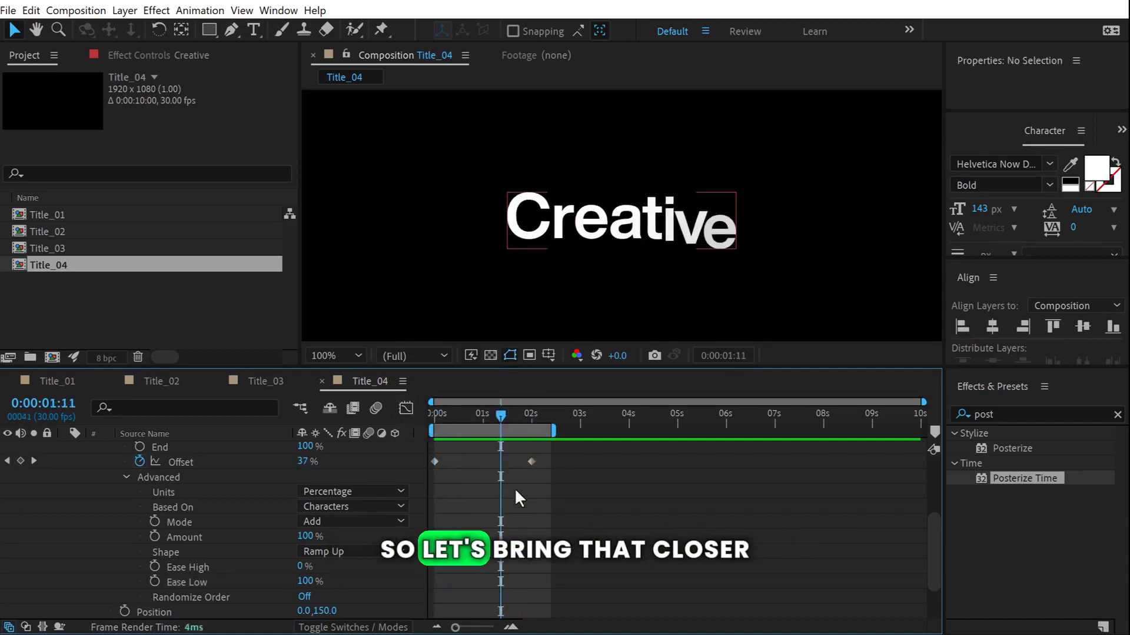
# Move the second Offset keyframe earlier to about one second and preview the faster reveal.
pyautogui.moveTo(531, 462); pyautogui.dragTo(498, 462)
pyautogui.click(451, 413)
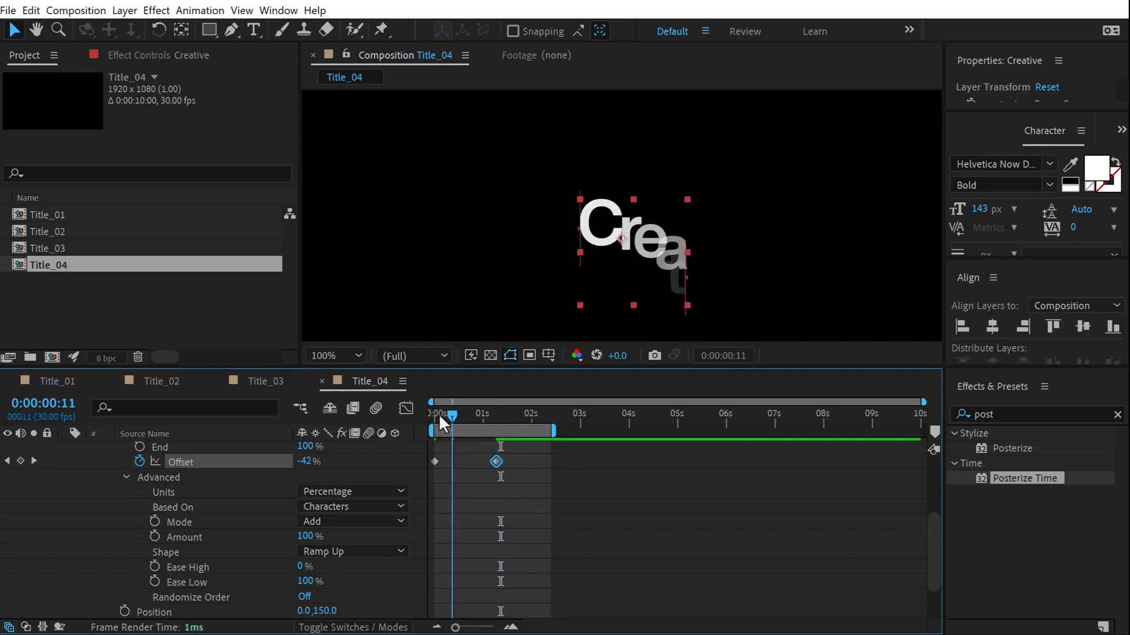
pyautogui.moveTo(441, 419); pyautogui.dragTo(398, 414)
pyautogui.press('space')
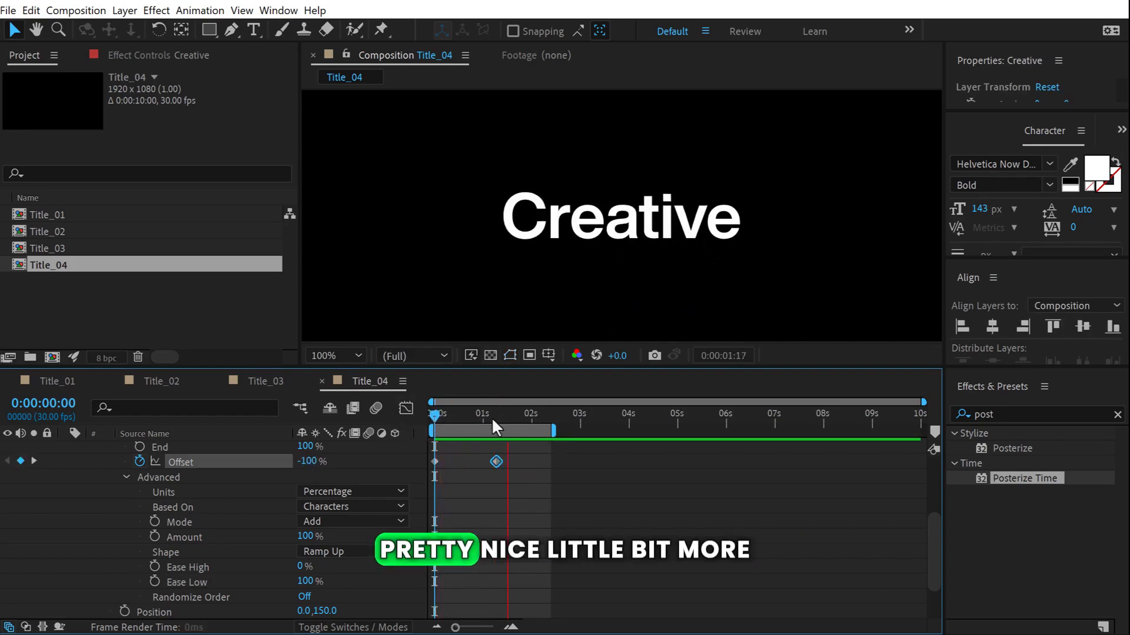
pyautogui.moveTo(496, 462); pyautogui.dragTo(479, 462)
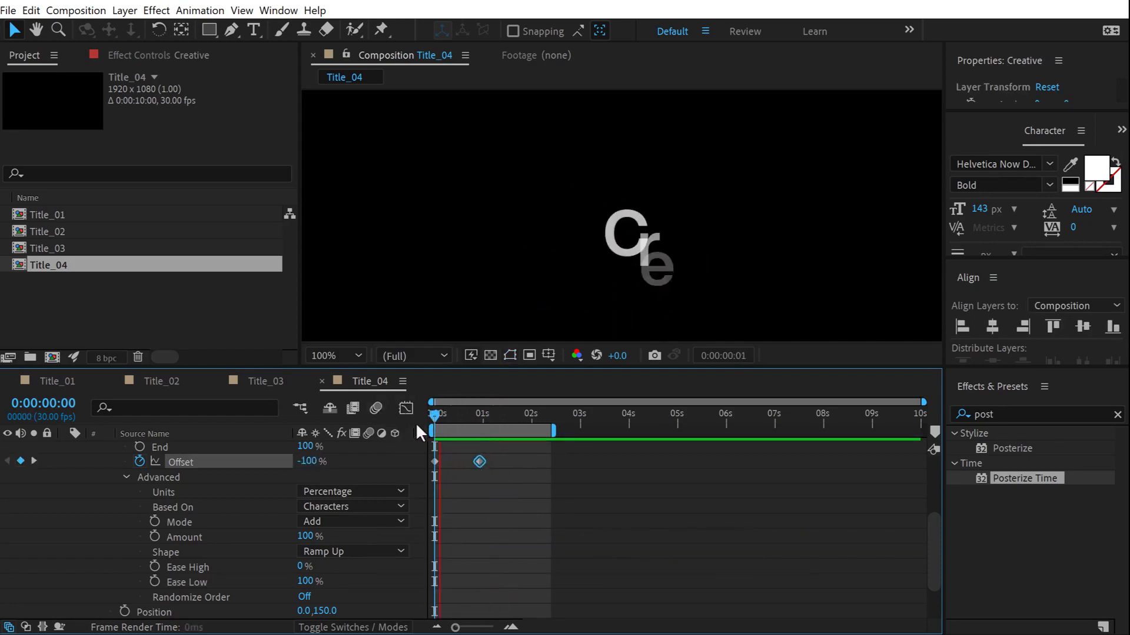
pyautogui.click(472, 411)
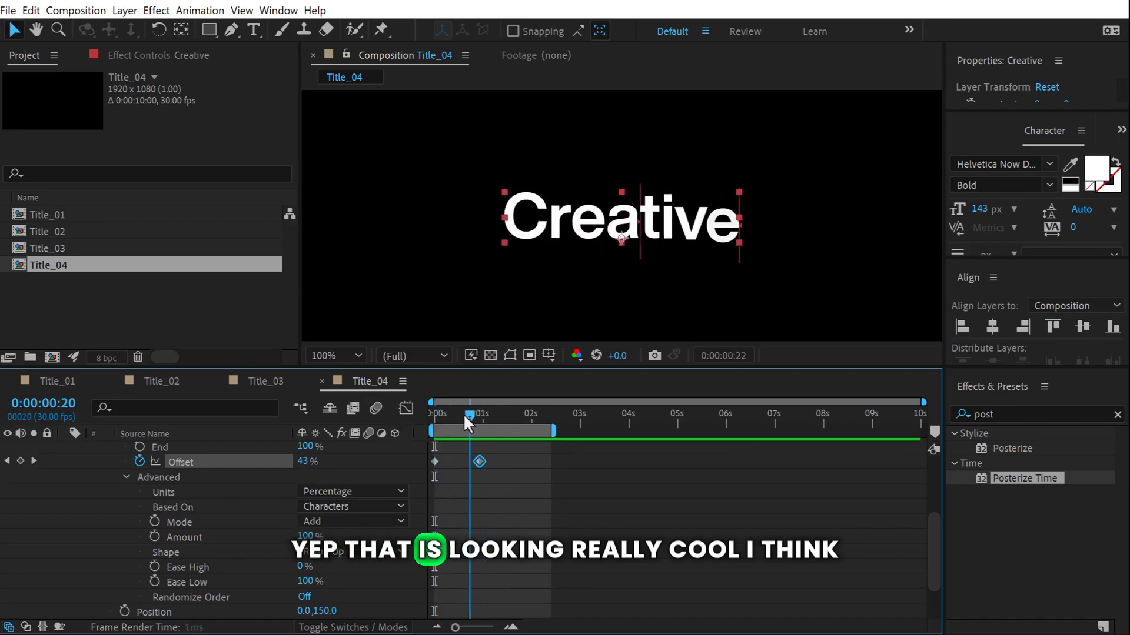
pyautogui.moveTo(464, 417)
pyautogui.mouseDown()
pyautogui.moveTo(428, 417)
pyautogui.moveTo(495, 409)
pyautogui.moveTo(451, 414)
pyautogui.mouseUp()
# Draw a rectangular Mask 1 framing the word on the Creative layer and scrub to check the reveal.
pyautogui.scroll(5, 232, 440)
pyautogui.click(147, 447)
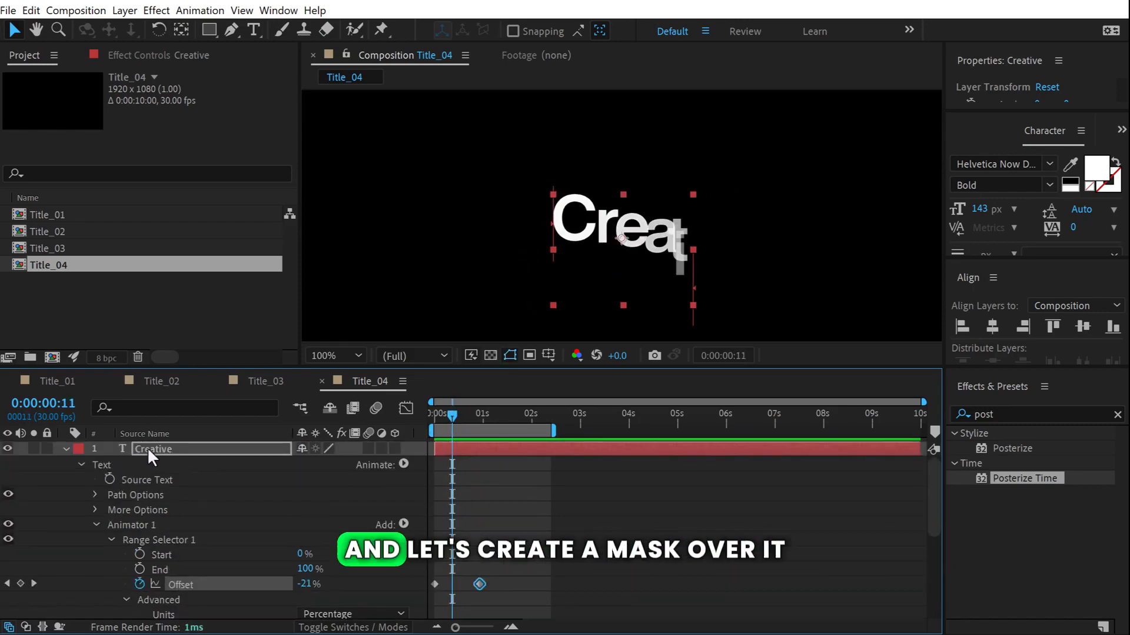
pyautogui.click(209, 30)
pyautogui.moveTo(422, 145); pyautogui.dragTo(552, 190)
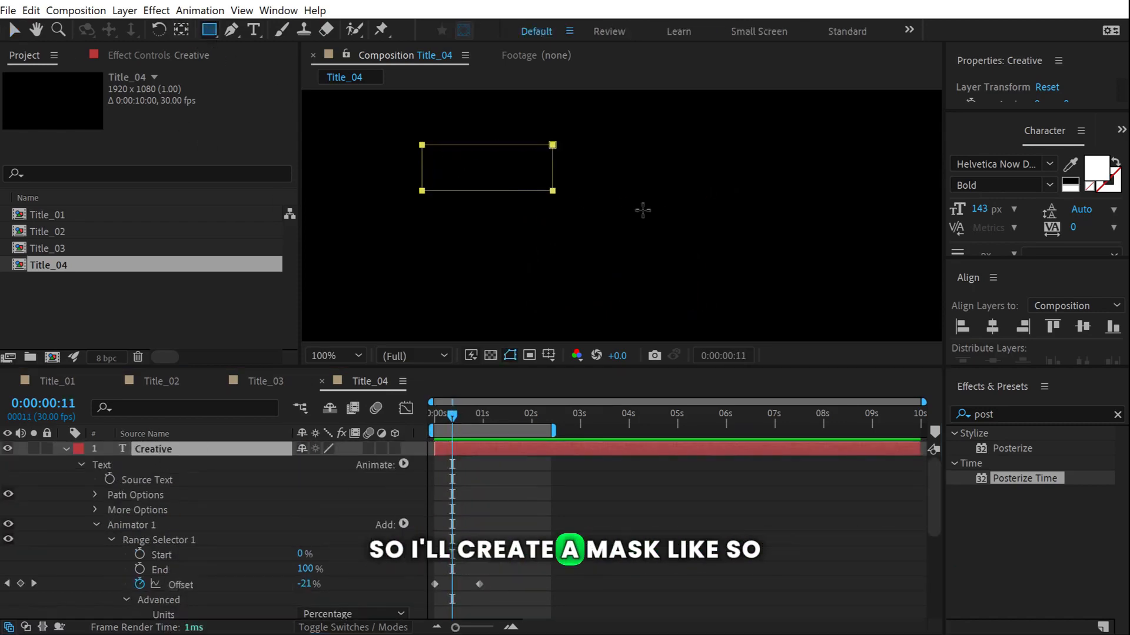
pyautogui.moveTo(643, 210); pyautogui.dragTo(857, 259)
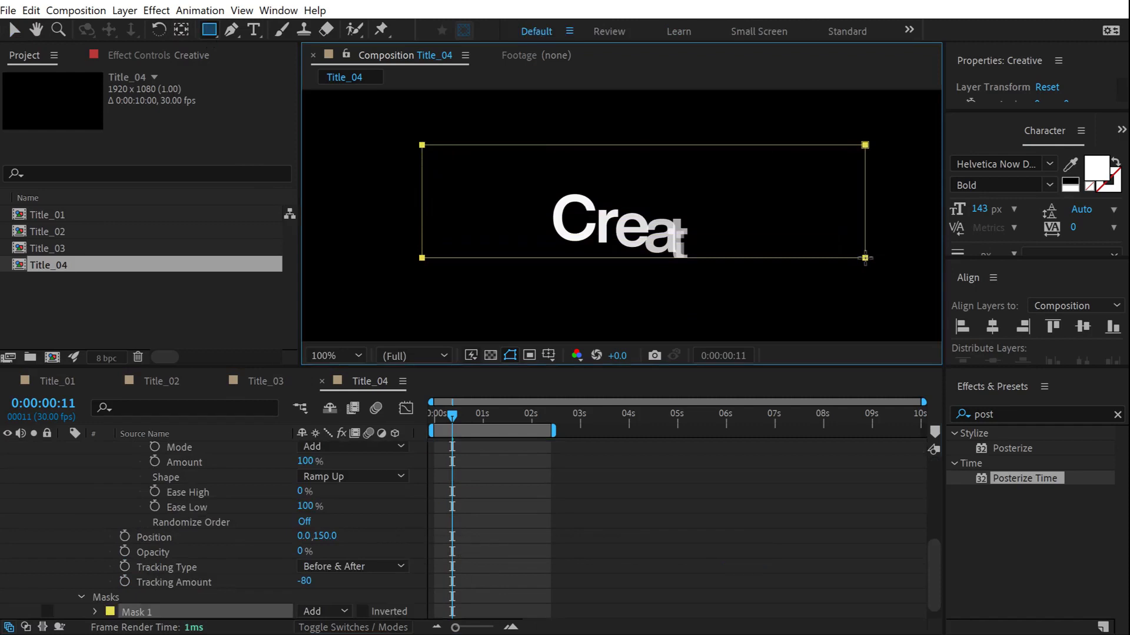
pyautogui.click(671, 447)
pyautogui.moveTo(447, 411); pyautogui.dragTo(499, 421)
pyautogui.scroll(3, 83, 469)
pyautogui.scroll(3, 84, 469)
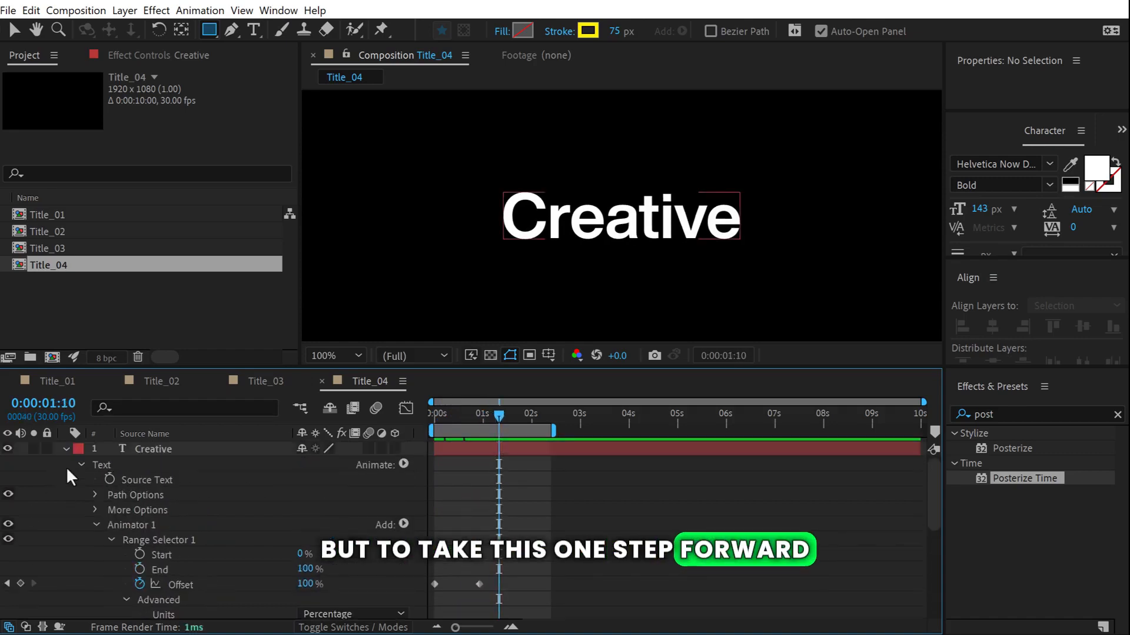
# Duplicate the Creative layer and place Creative 2 a few frames later, beneath the original.
pyautogui.click(64, 450)
pyautogui.click(137, 448)
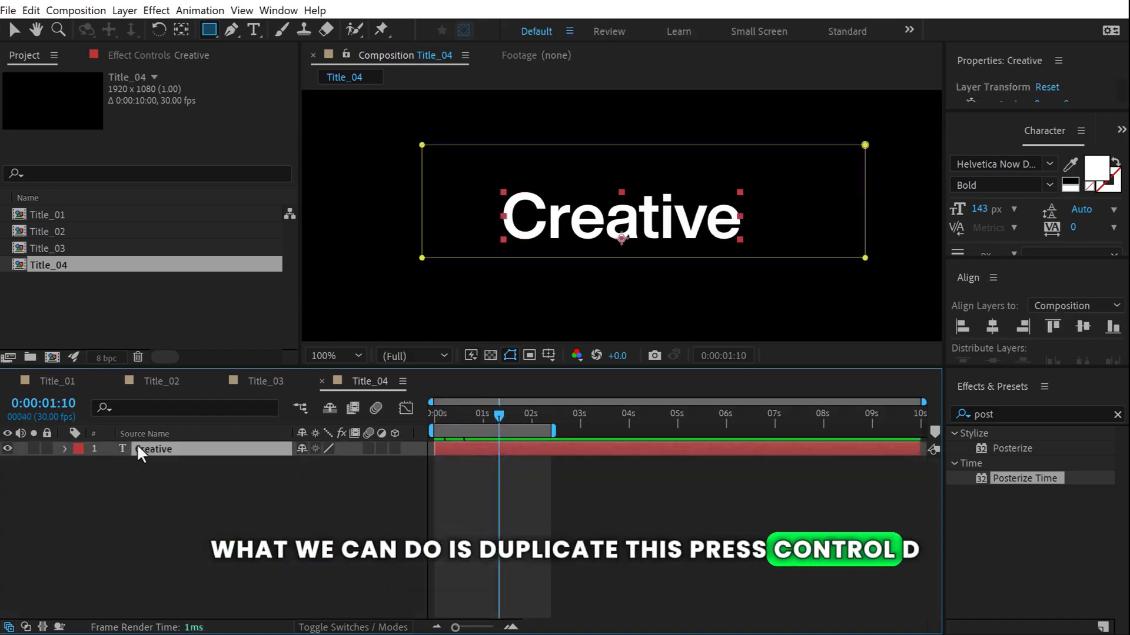
pyautogui.hotkey('ctrl', 'd')
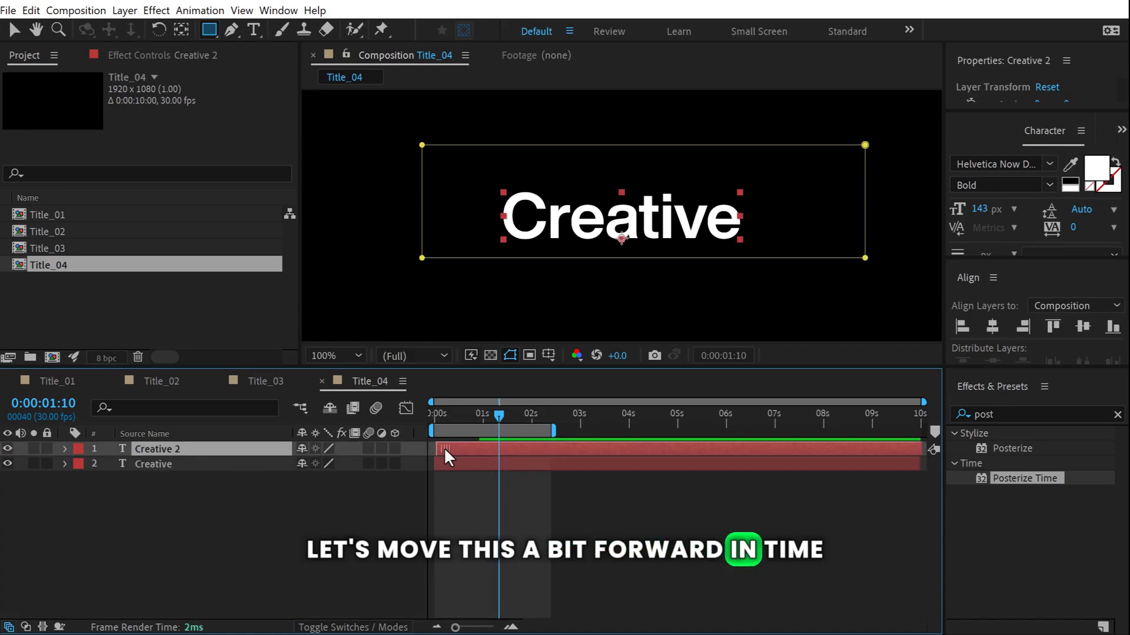
pyautogui.moveTo(444, 449); pyautogui.dragTo(446, 445)
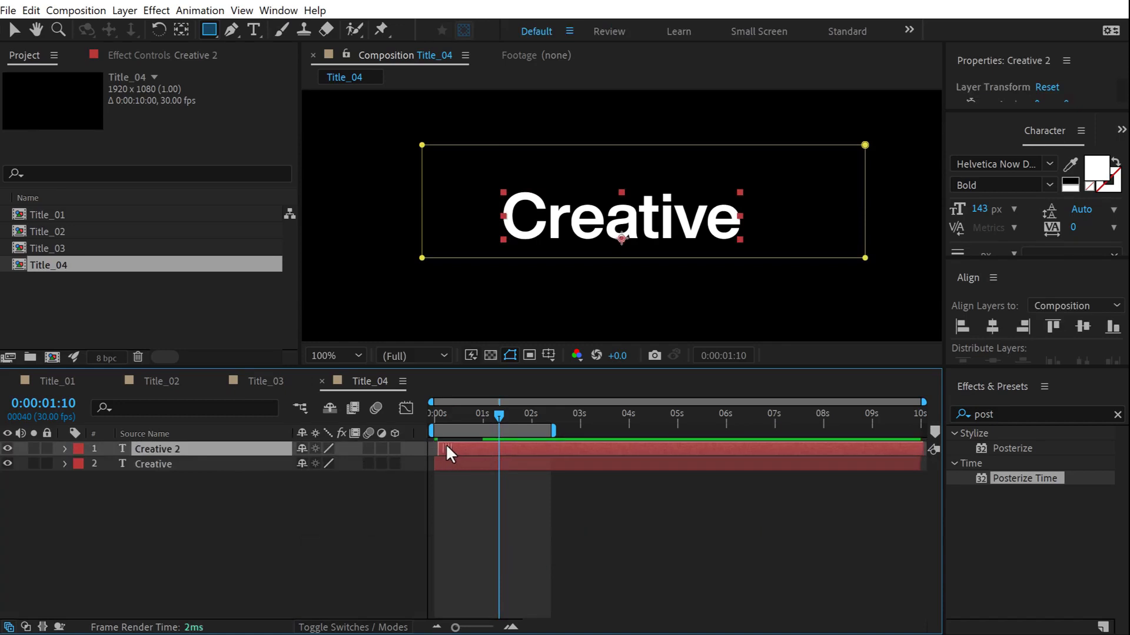
pyautogui.moveTo(176, 449); pyautogui.dragTo(170, 493)
# Swap fill and stroke on the top Creative layer for an outline, and preview the echo.
pyautogui.click(154, 449)
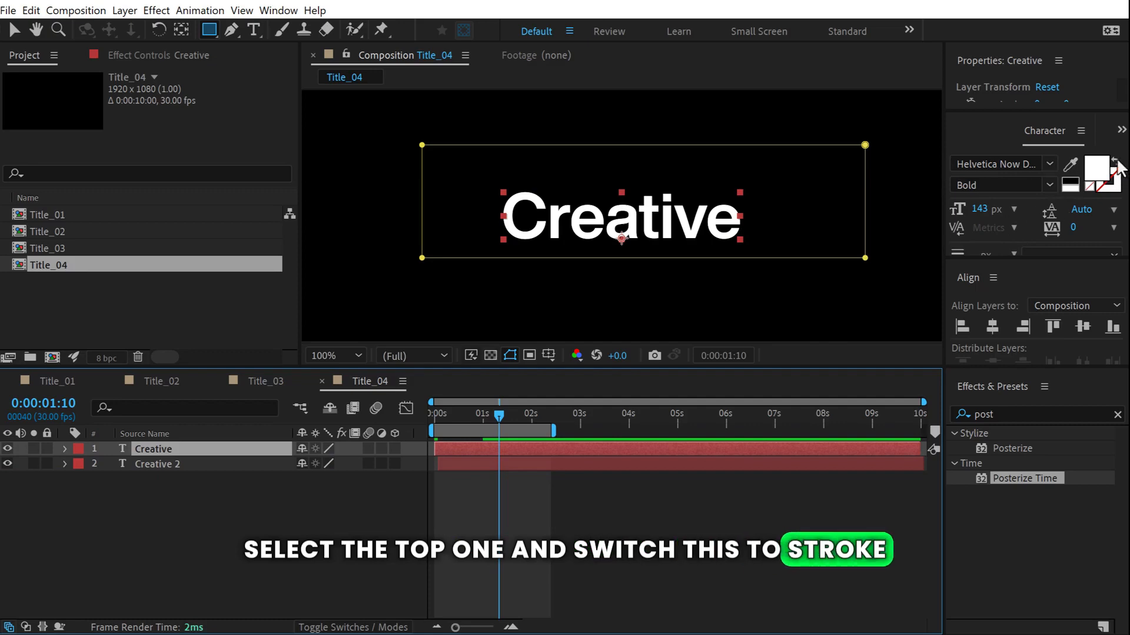
pyautogui.click(1116, 163)
pyautogui.click(432, 414)
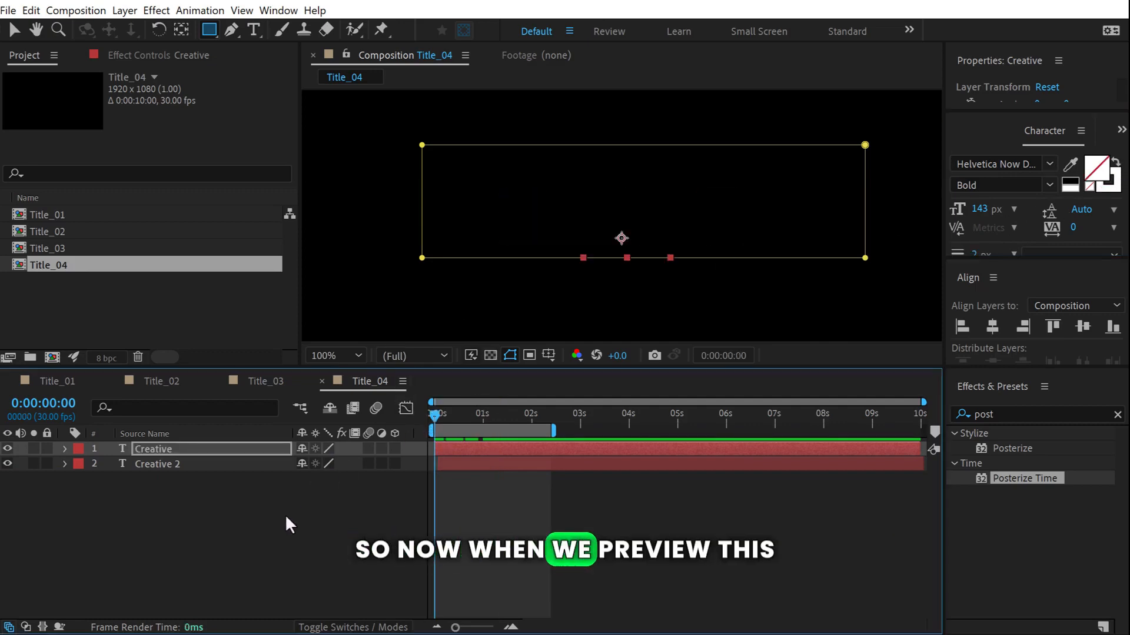
pyautogui.click(245, 574)
pyautogui.press('space')
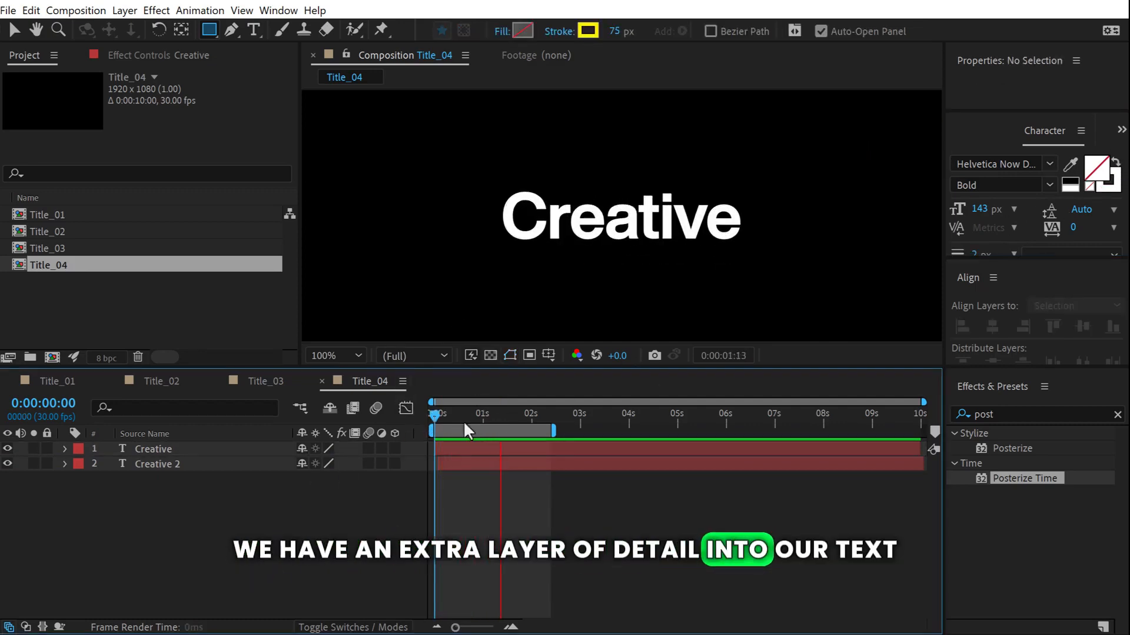
pyautogui.click(510, 414)
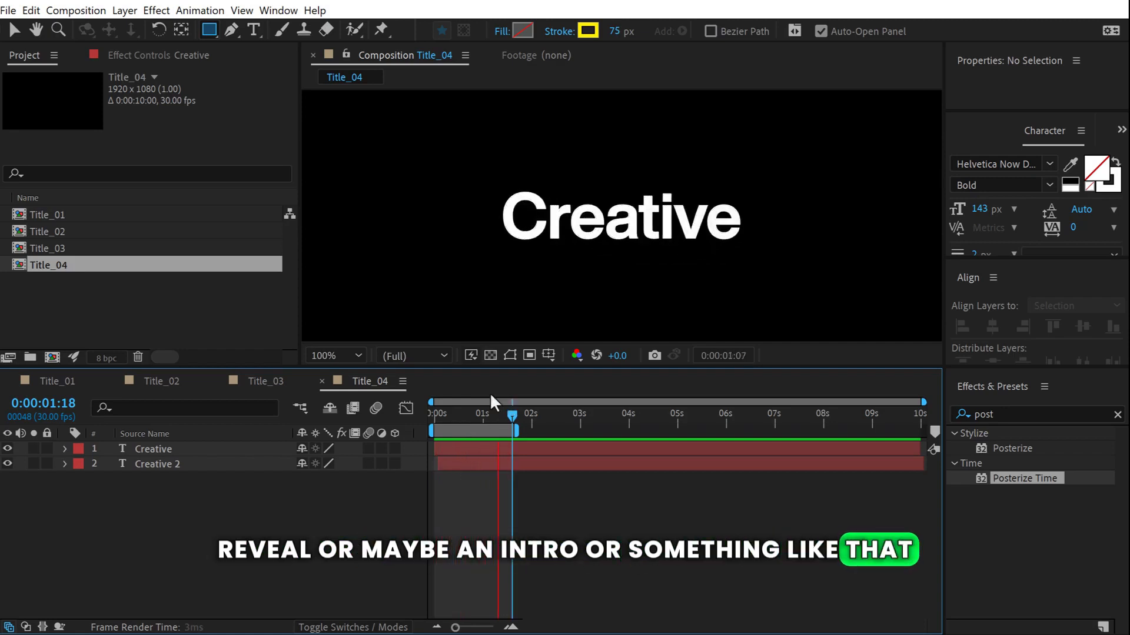
pyautogui.click(460, 414)
pyautogui.click(97, 301)
pyautogui.click(59, 264)
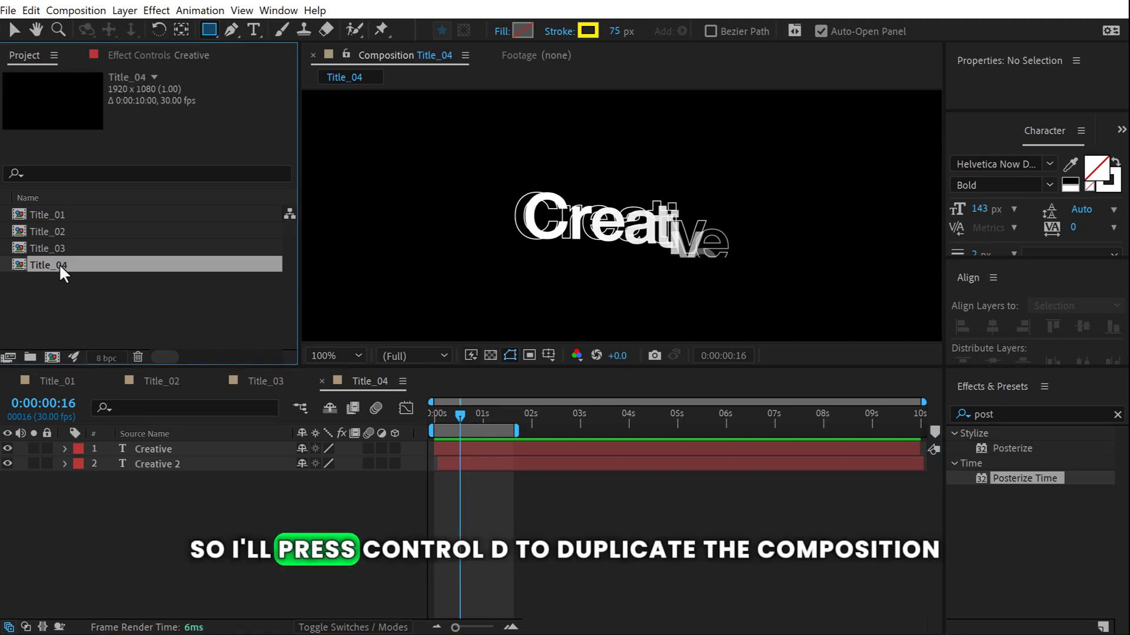
# Duplicate Title_04 as Title_05, open it, and delete both Creative text layers.
pyautogui.hotkey('ctrl', 'd')
pyautogui.click(55, 314)
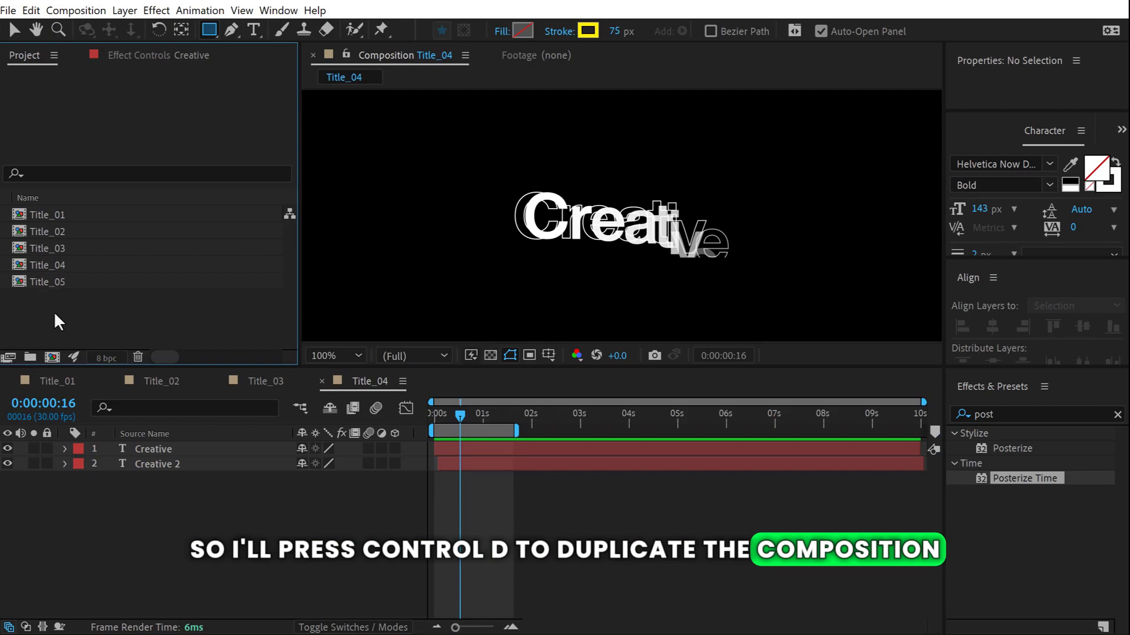
pyautogui.doubleClick(56, 281)
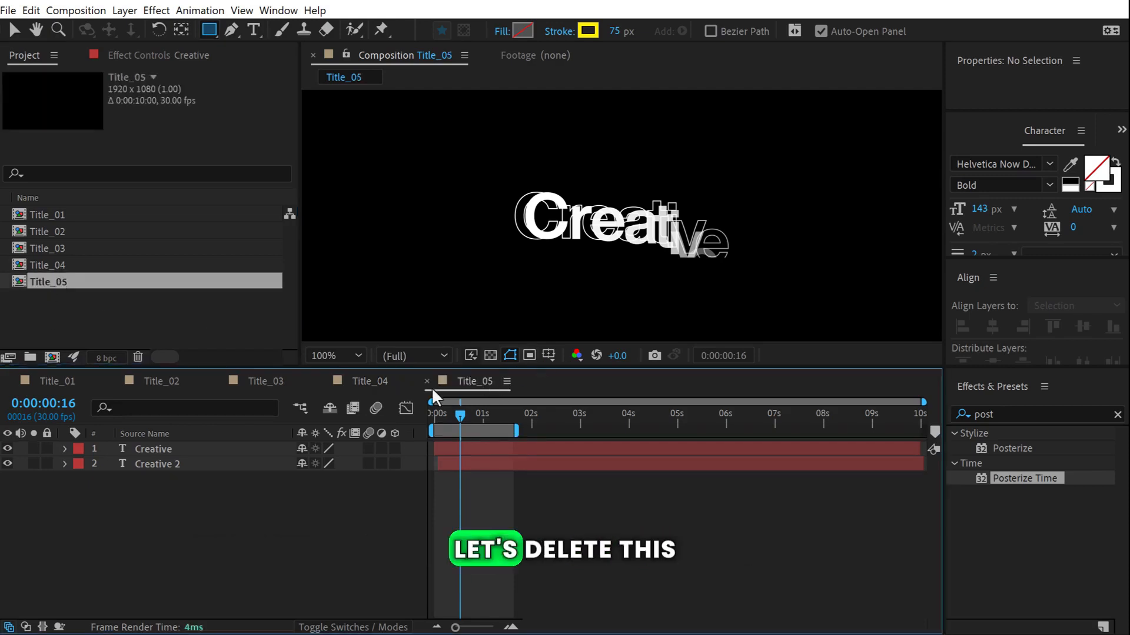
pyautogui.moveTo(165, 475); pyautogui.dragTo(181, 445)
pyautogui.press('Delete')
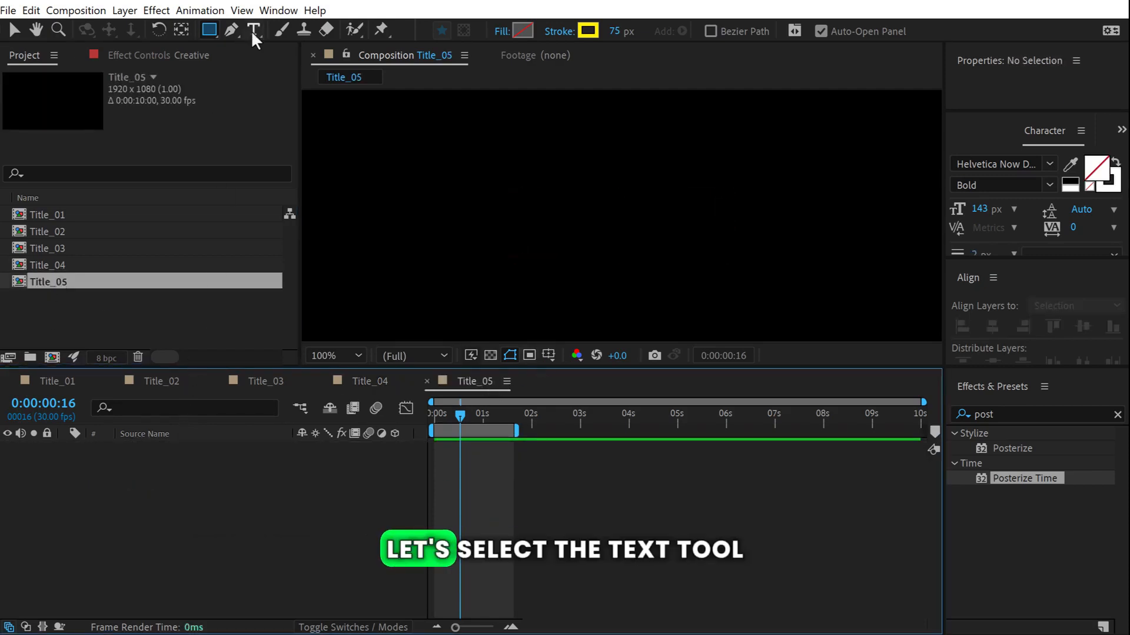
# Create a new text layer reading 'Waves'.
pyautogui.click(253, 30)
pyautogui.click(535, 219)
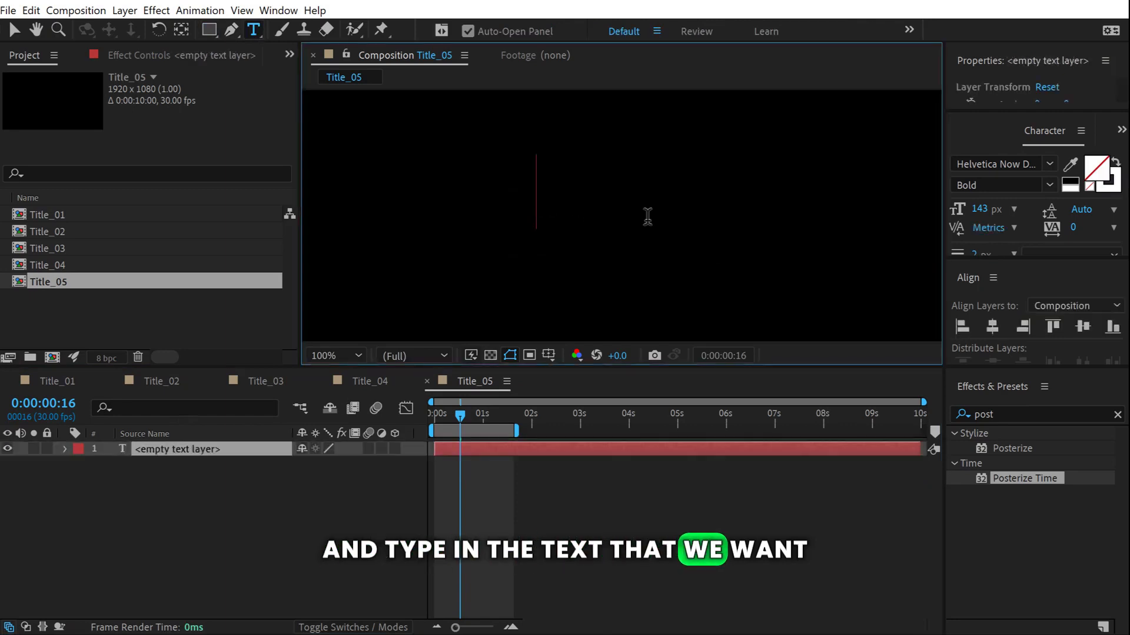
pyautogui.write('Waves')
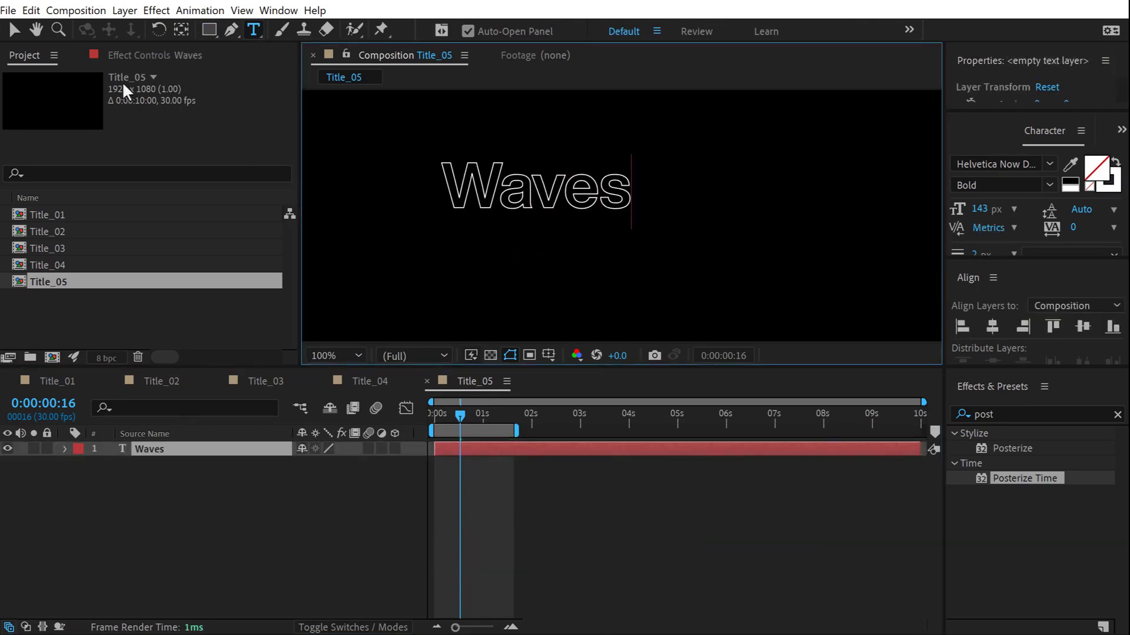
pyautogui.click(15, 29)
# Make Waves solid white, Extra Bold, and centred horizontally and vertically in the comp.
pyautogui.click(1114, 163)
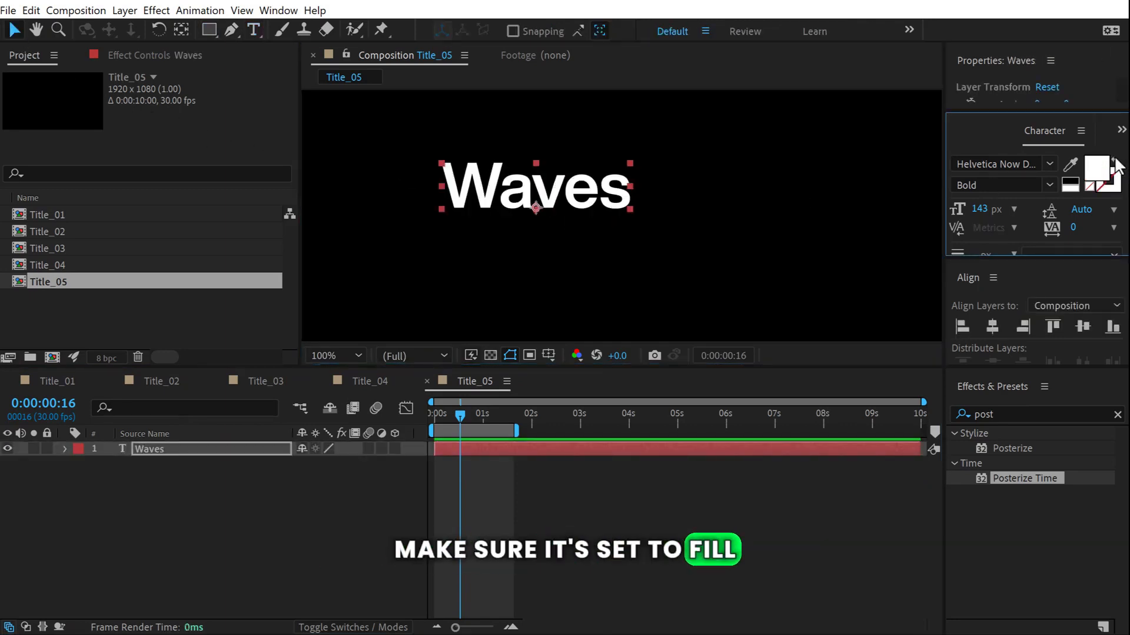
pyautogui.click(1049, 185)
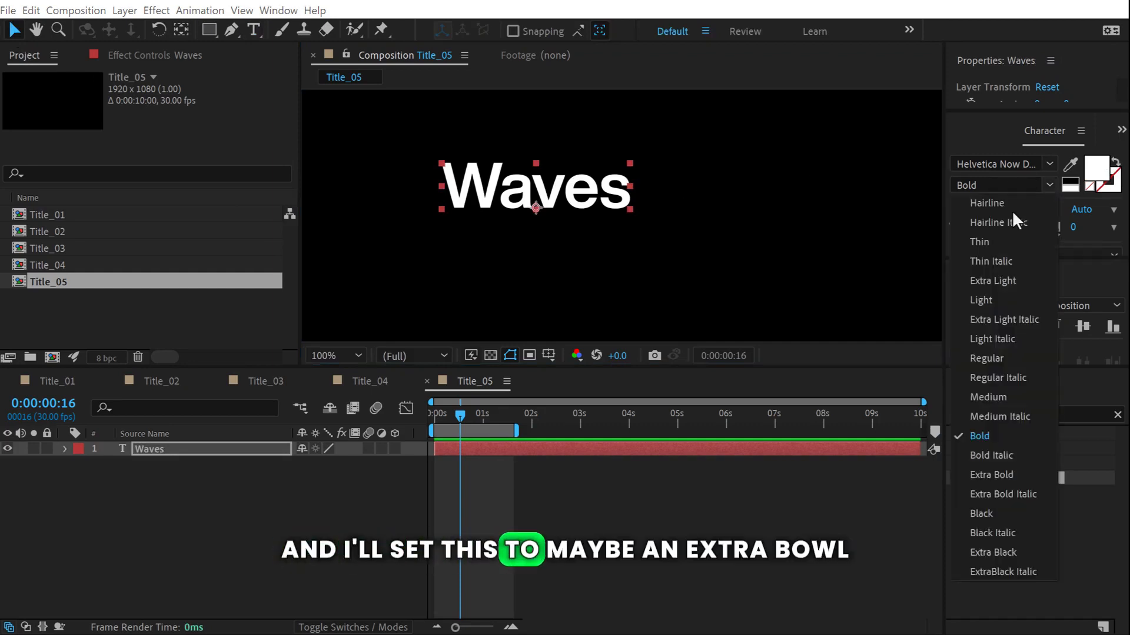
pyautogui.click(981, 471)
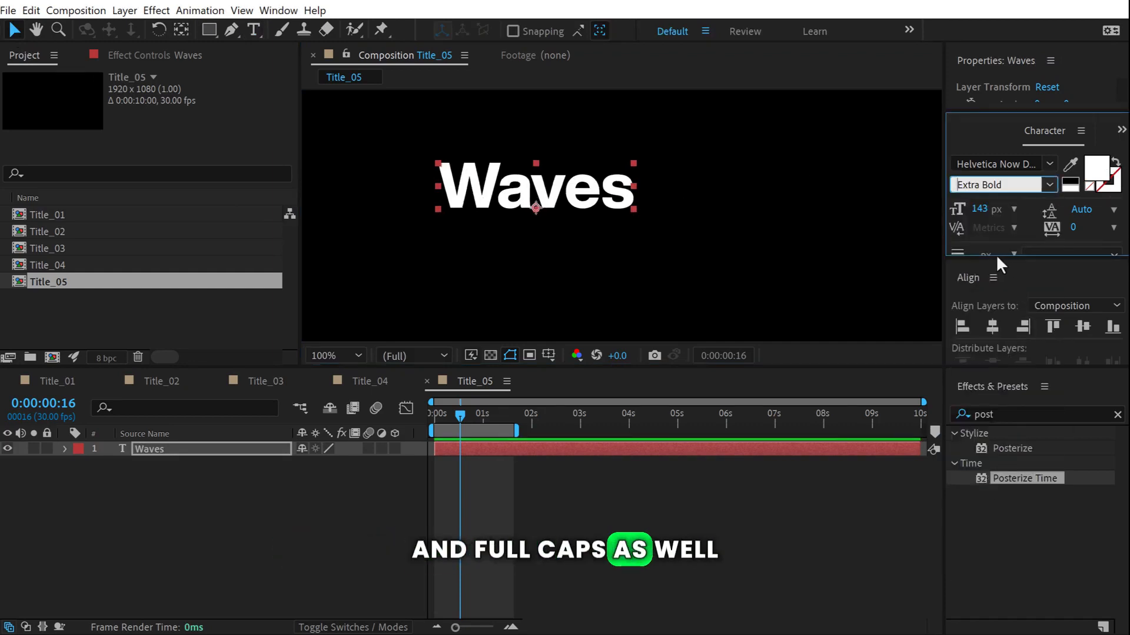
pyautogui.moveTo(996, 256); pyautogui.dragTo(1013, 299)
pyautogui.moveTo(1003, 337); pyautogui.dragTo(993, 241)
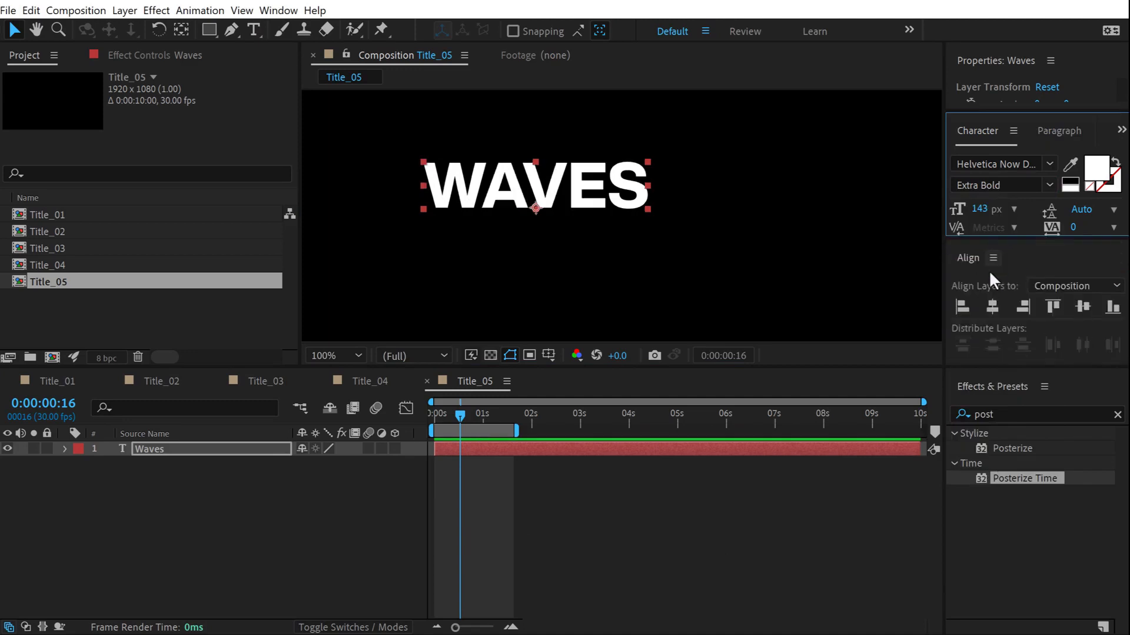
pyautogui.click(993, 307)
pyautogui.click(1083, 308)
pyautogui.click(353, 472)
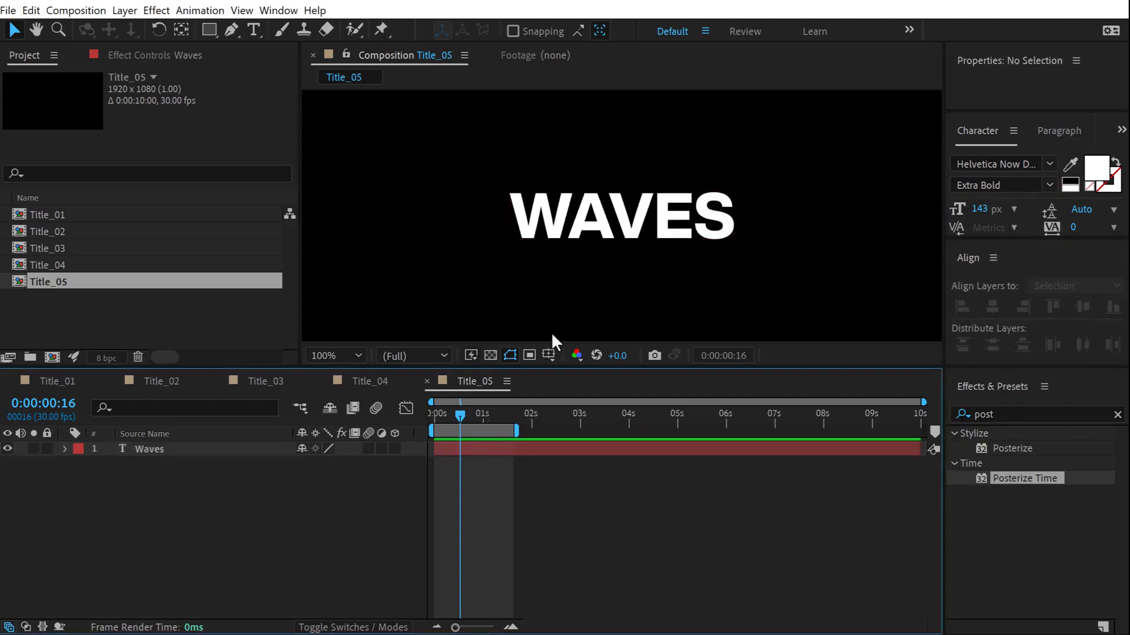
pyautogui.click(567, 229)
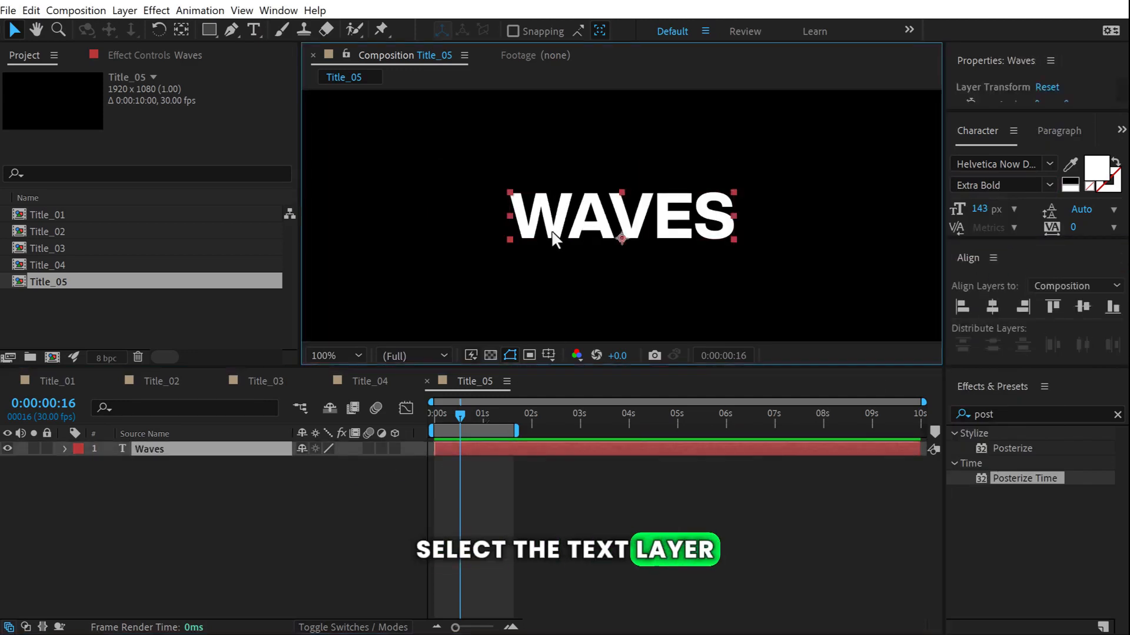
# Apply Wave Warp to Waves with Sawtooth wave type and Wave Height 20.
pyautogui.doubleClick(1009, 414)
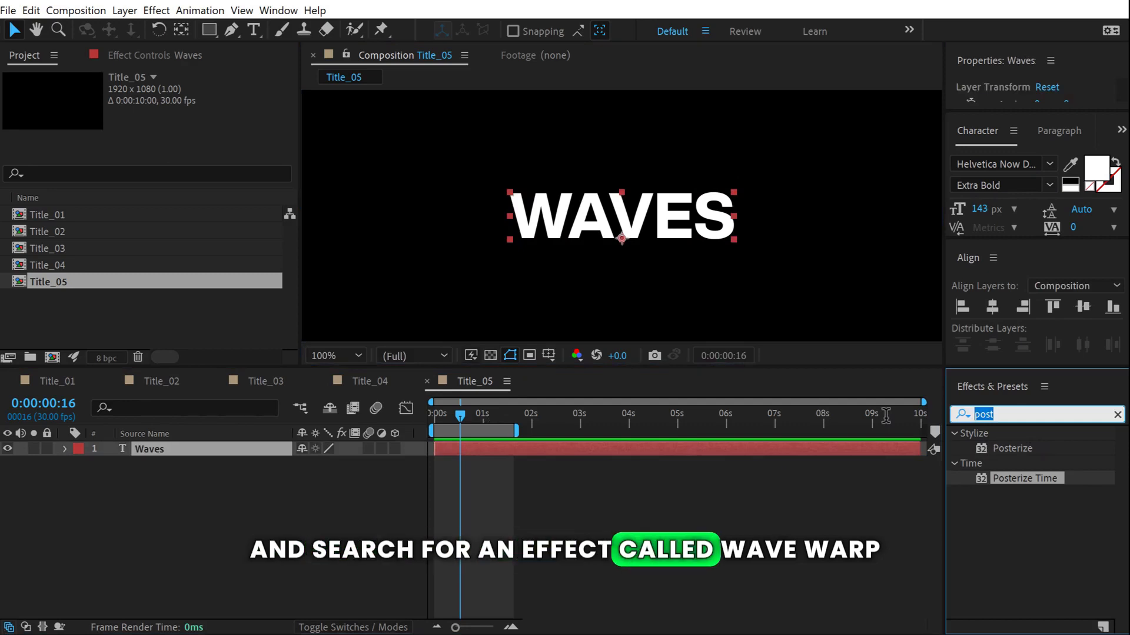
pyautogui.write('wave')
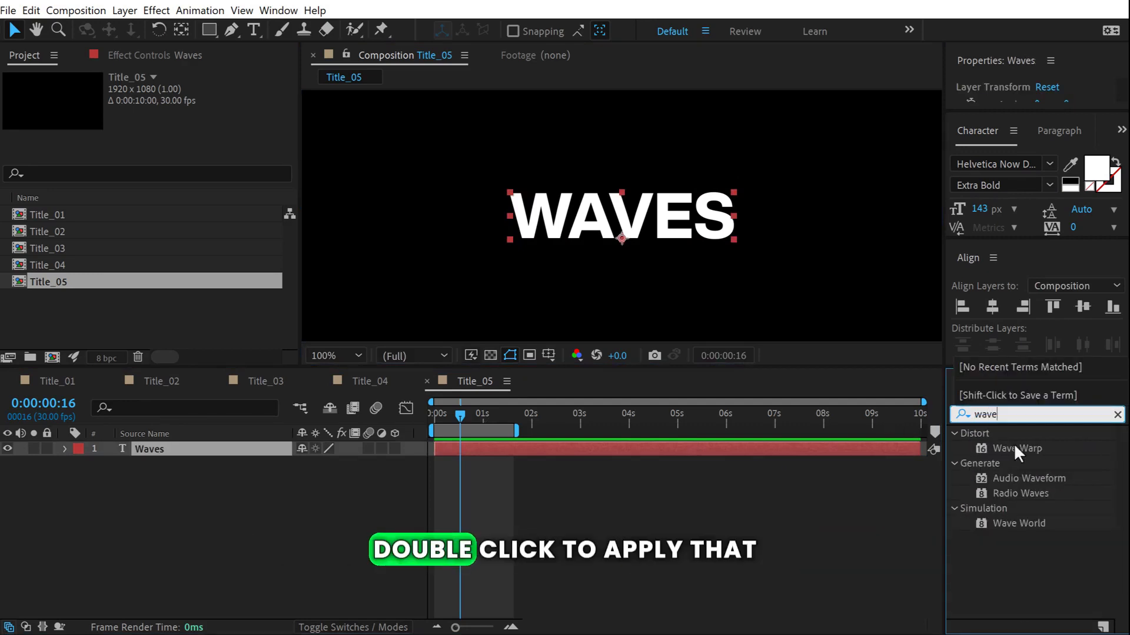
pyautogui.doubleClick(1013, 449)
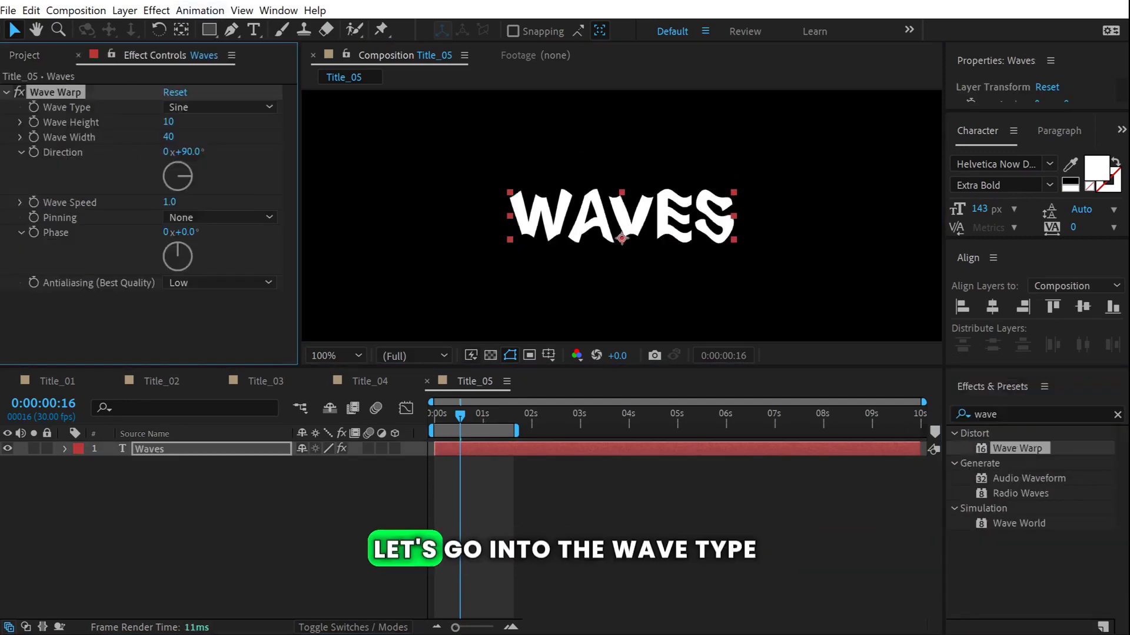
pyautogui.click(215, 107)
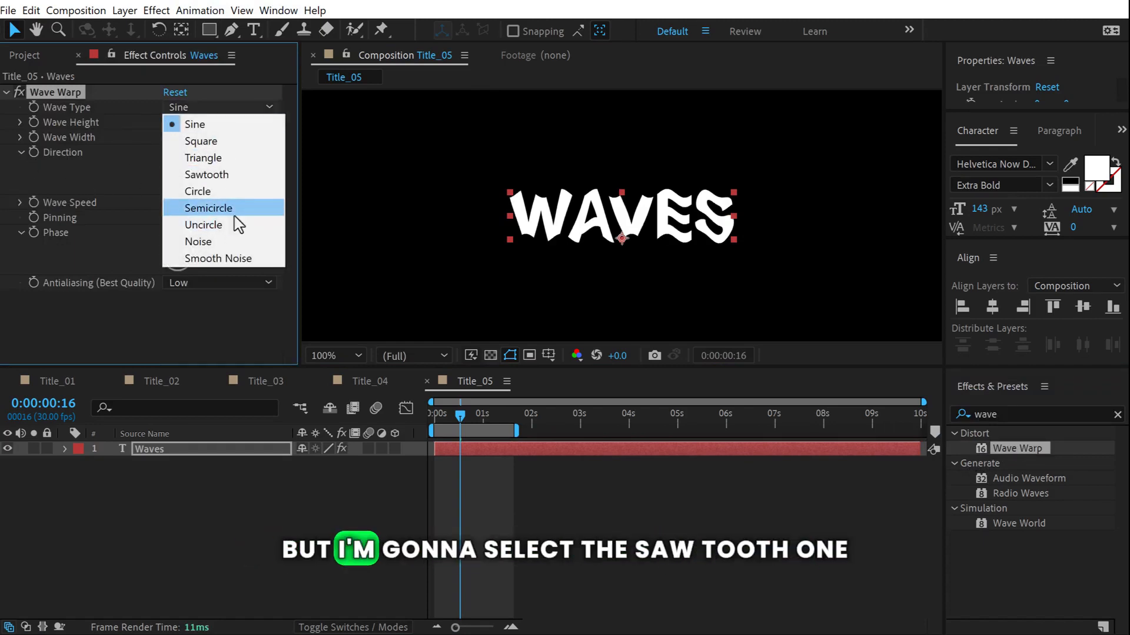
pyautogui.click(212, 174)
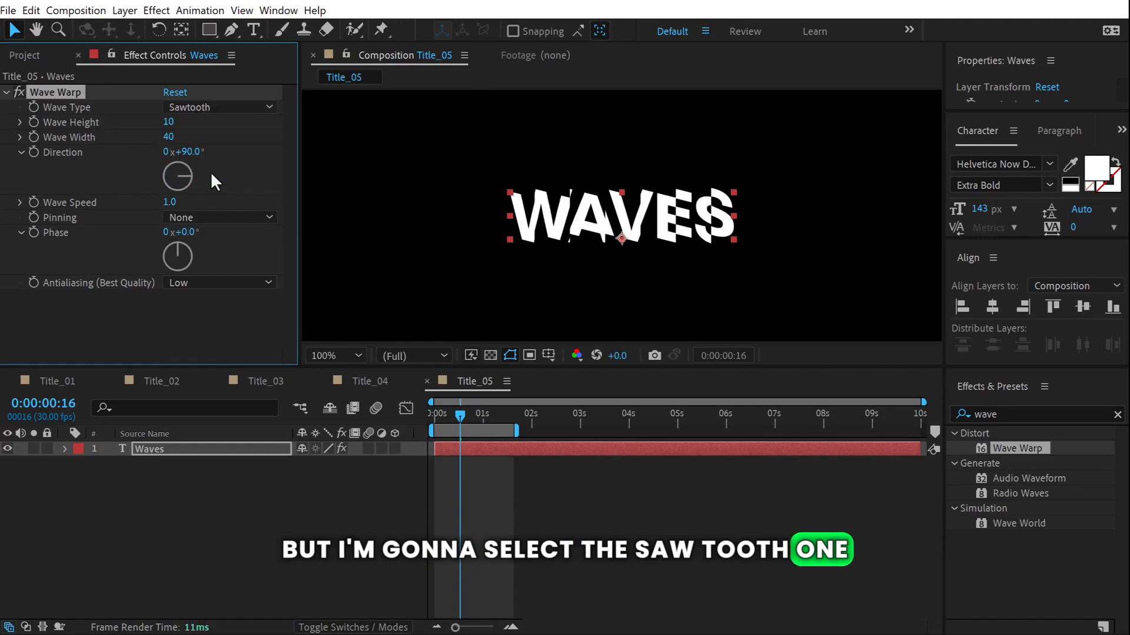
pyautogui.click(169, 122)
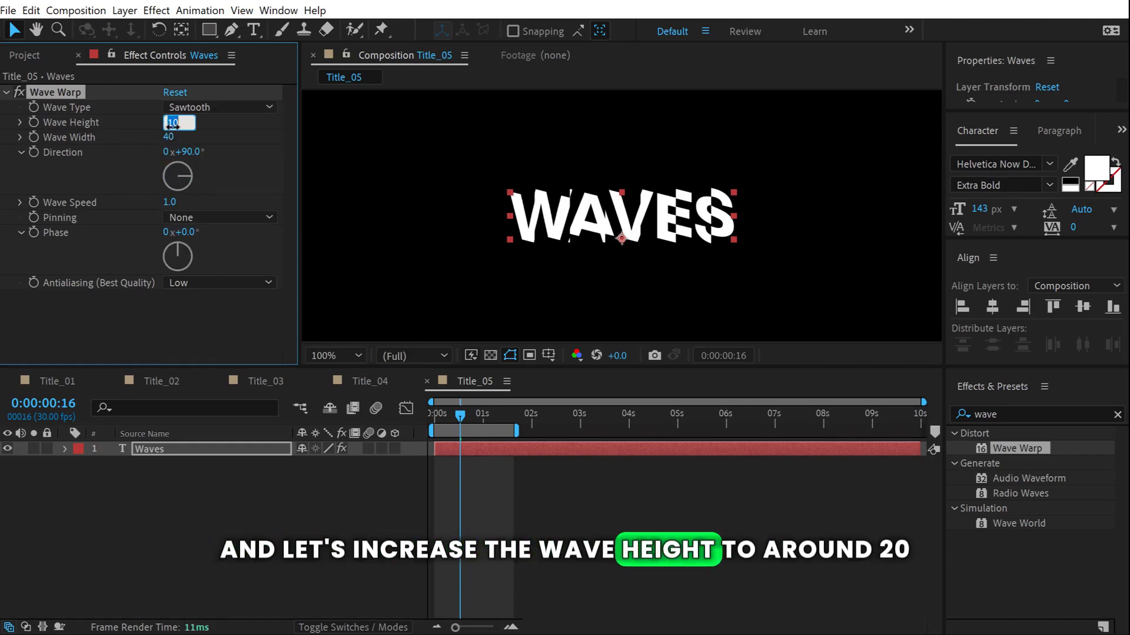
pyautogui.write('20')
pyautogui.press('Return')
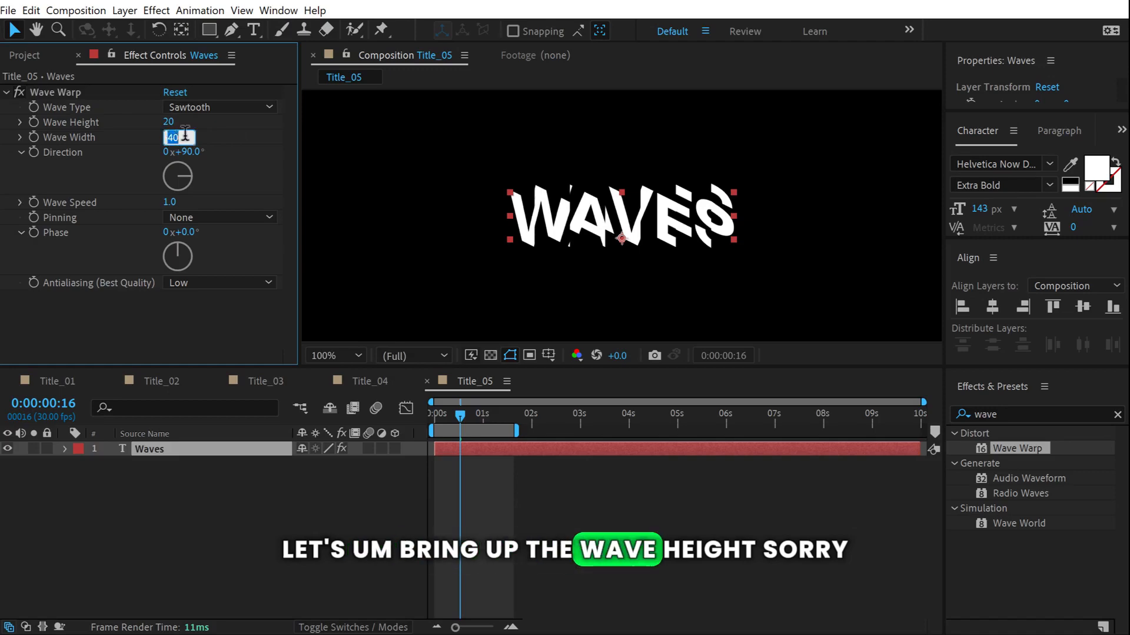
# Set Wave Width 80, Direction 0° and Wave Speed 0.7, then extend the work area to about 6.5 s.
pyautogui.click(171, 137)
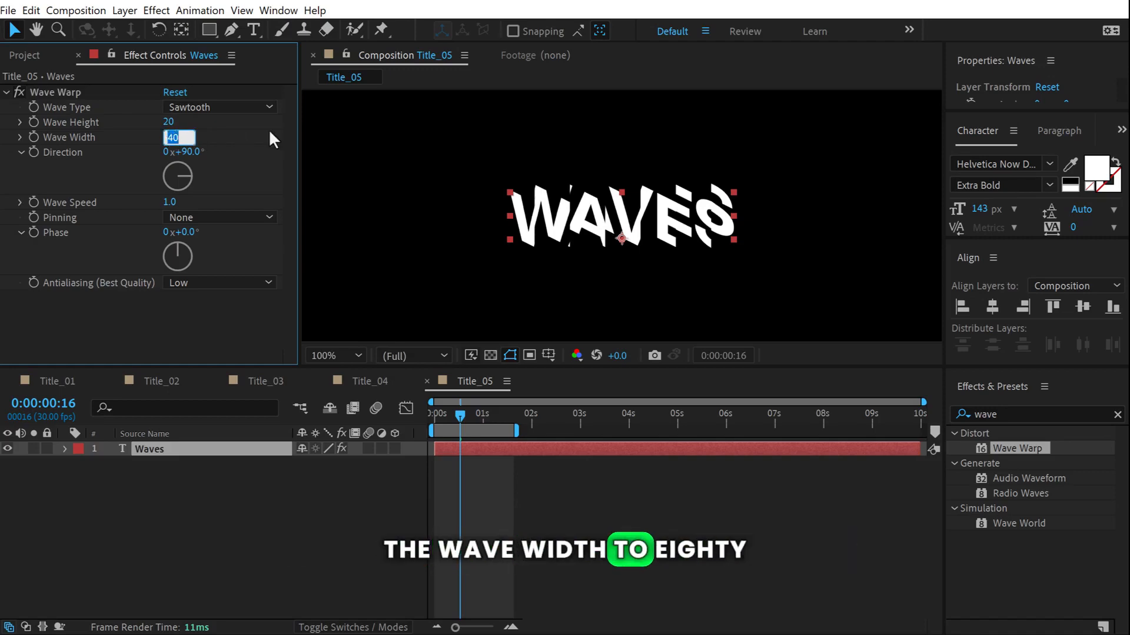
pyautogui.write('80')
pyautogui.press('Return')
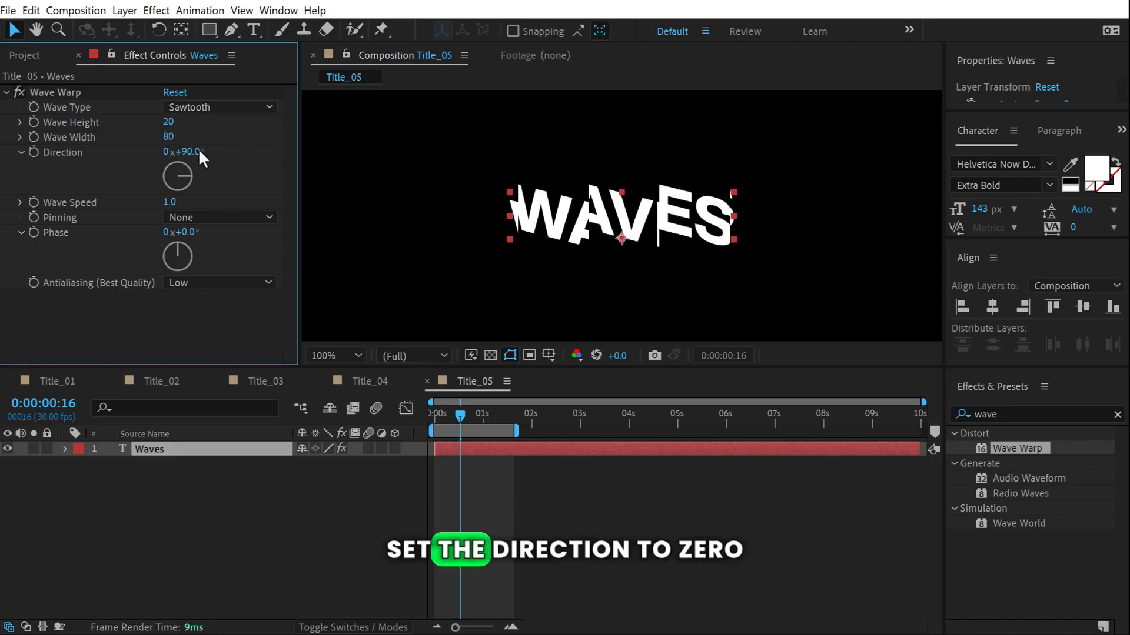
pyautogui.click(194, 152)
pyautogui.write('0')
pyautogui.press('Return')
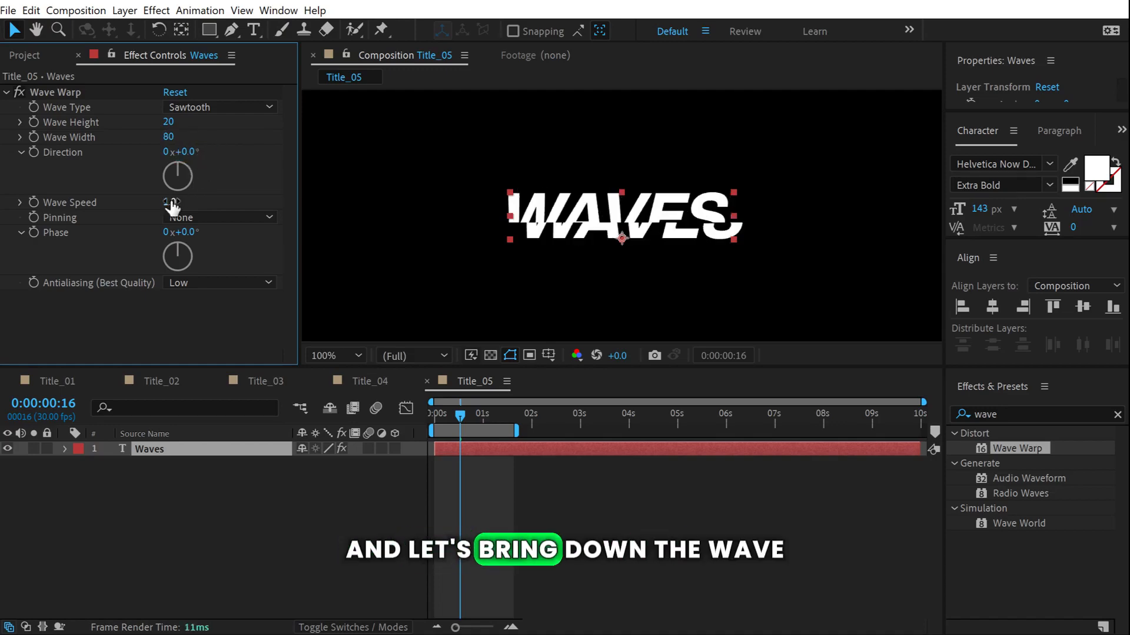
pyautogui.click(171, 202)
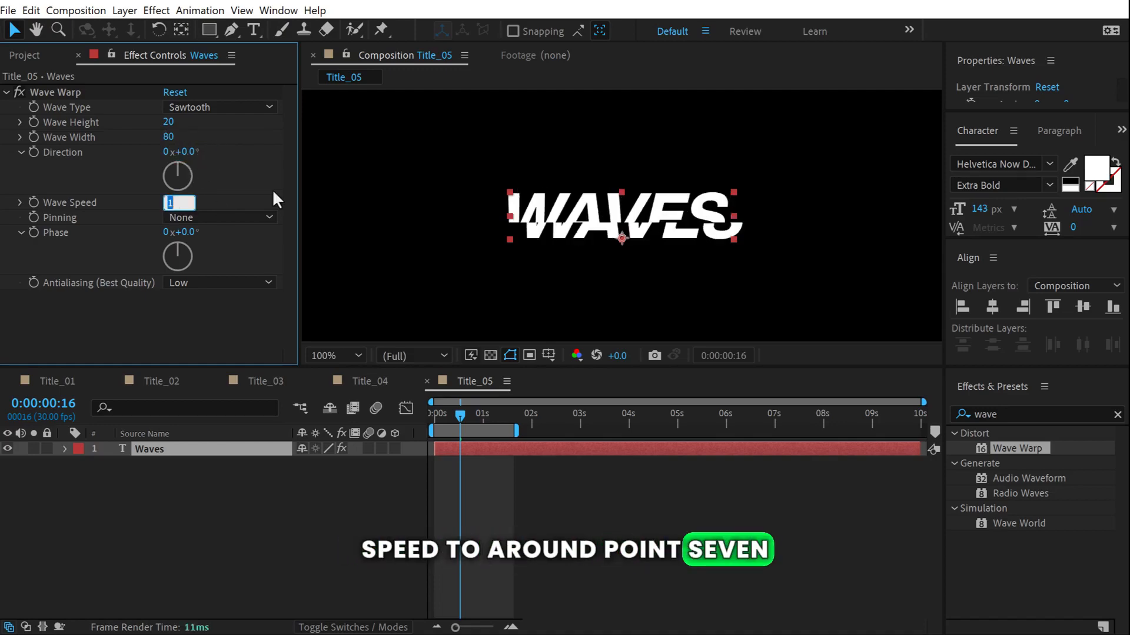
pyautogui.write('0.7')
pyautogui.press('Return')
pyautogui.press('space')
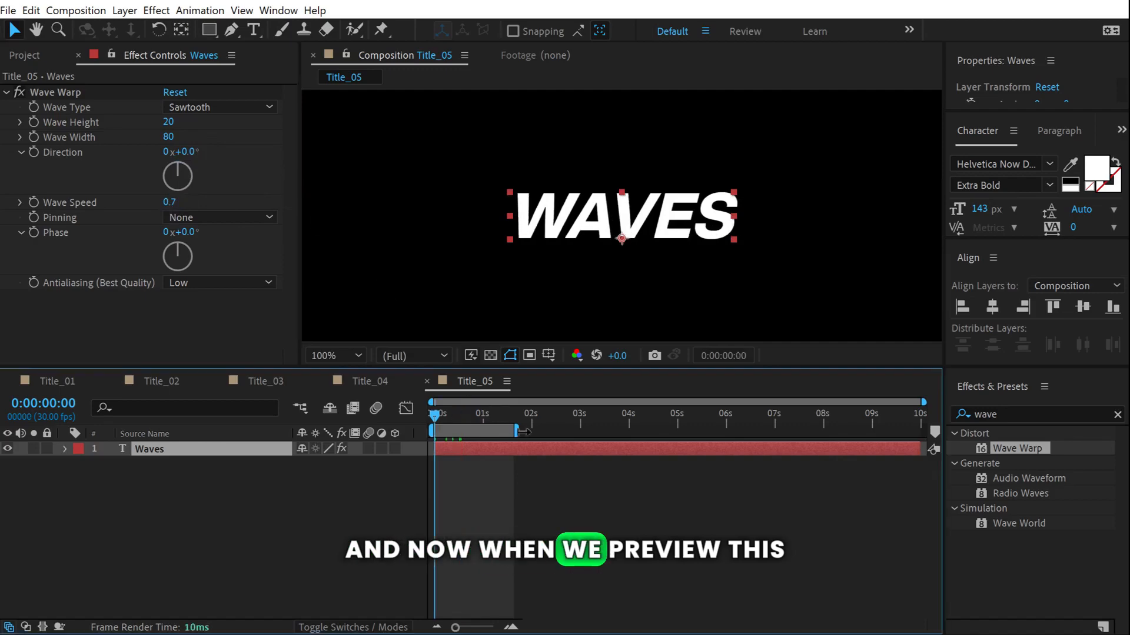
pyautogui.moveTo(522, 433); pyautogui.dragTo(747, 431)
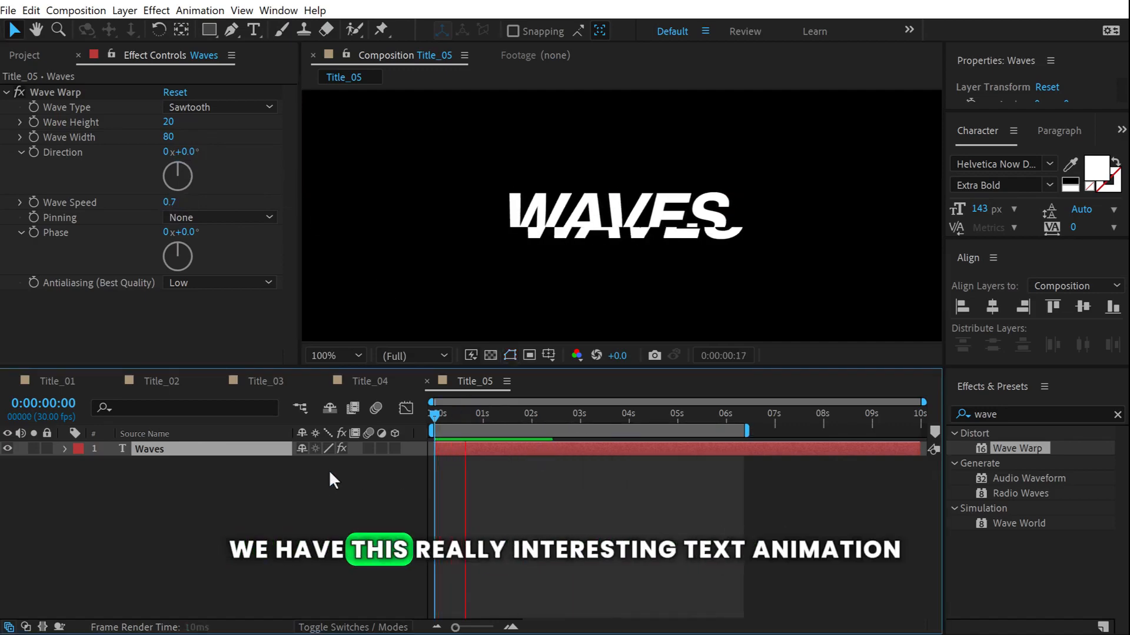